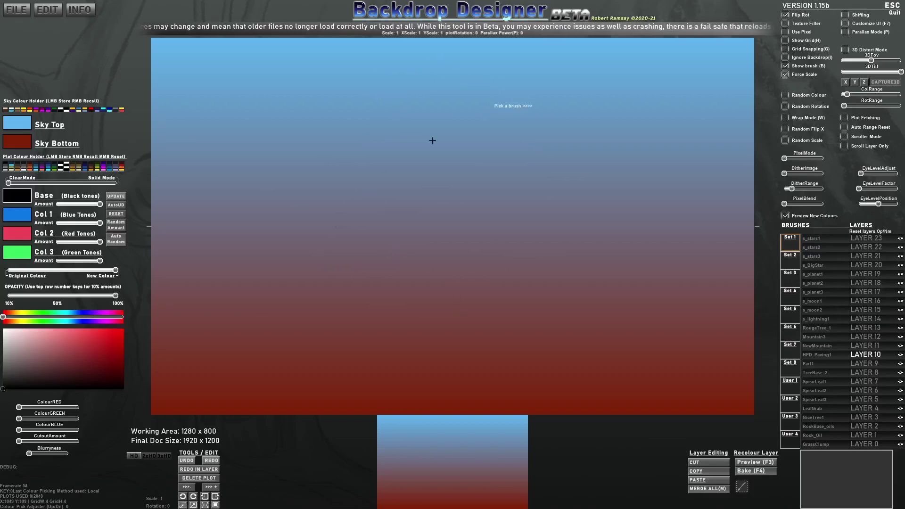
- Try several stored sky colour presets in turn on the backdrop gradient
right_click(6, 111)
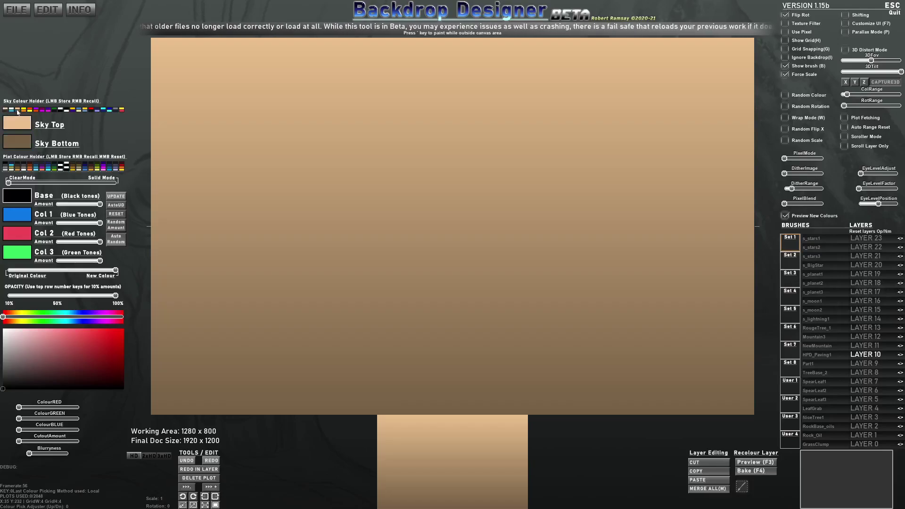
right_click(29, 111)
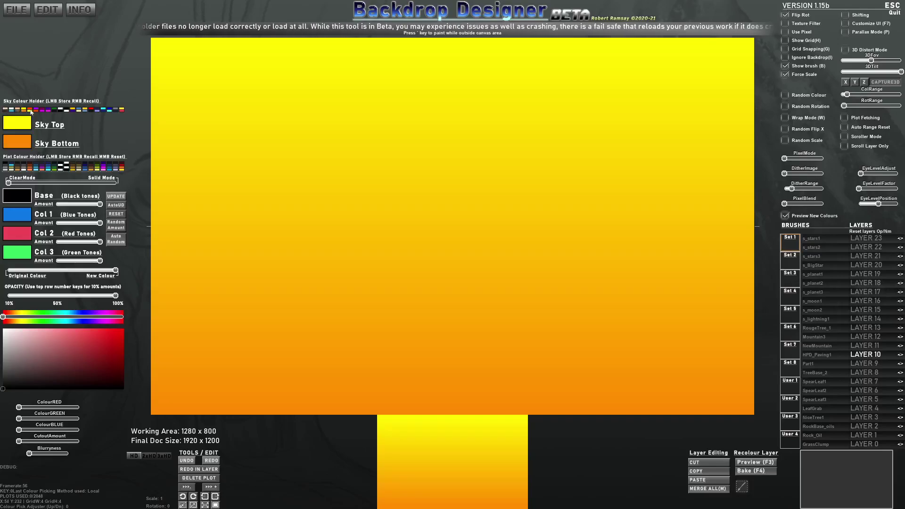
right_click(42, 110)
right_click(48, 109)
- Recolour the sky top to muted teal and copy that colour onto the sky bottom for a flat background
click(12, 123)
drag(70, 350, 59, 346)
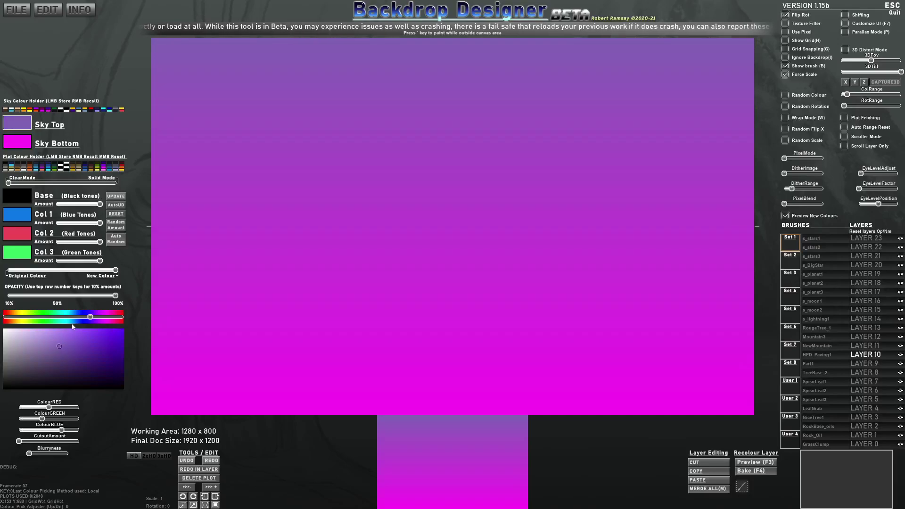
click(61, 317)
click(19, 142)
click(44, 355)
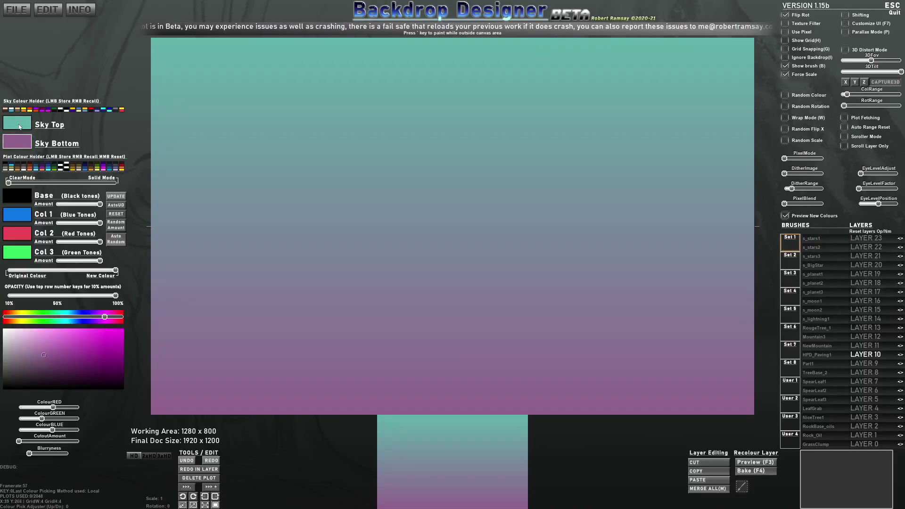
drag(20, 127, 24, 140)
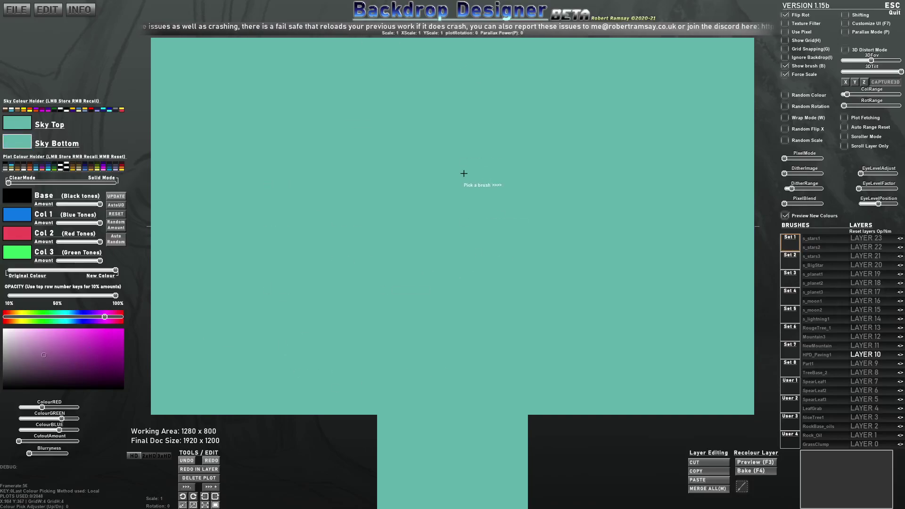
- Pick the s_planet3 brush from brush Set 1 and stamp one ringed planet near the canvas centre
click(25, 213)
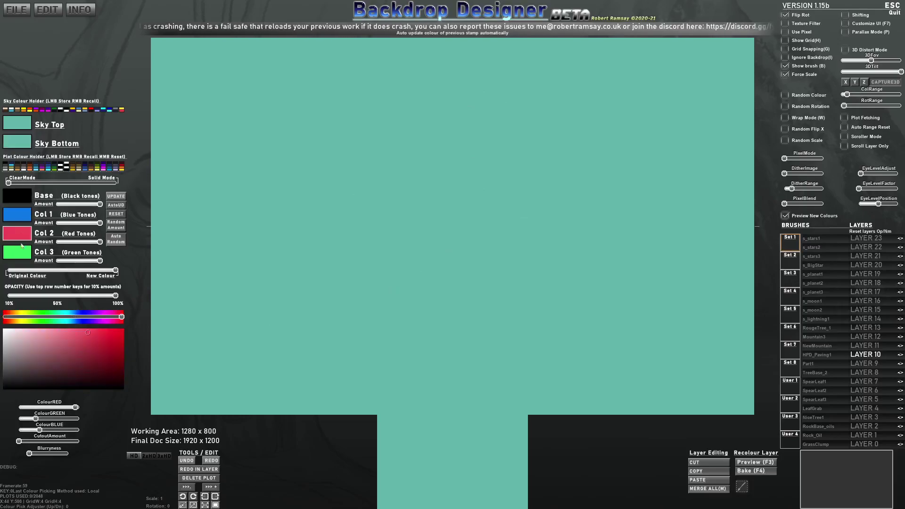
click(789, 260)
click(790, 278)
click(789, 302)
click(793, 316)
click(791, 242)
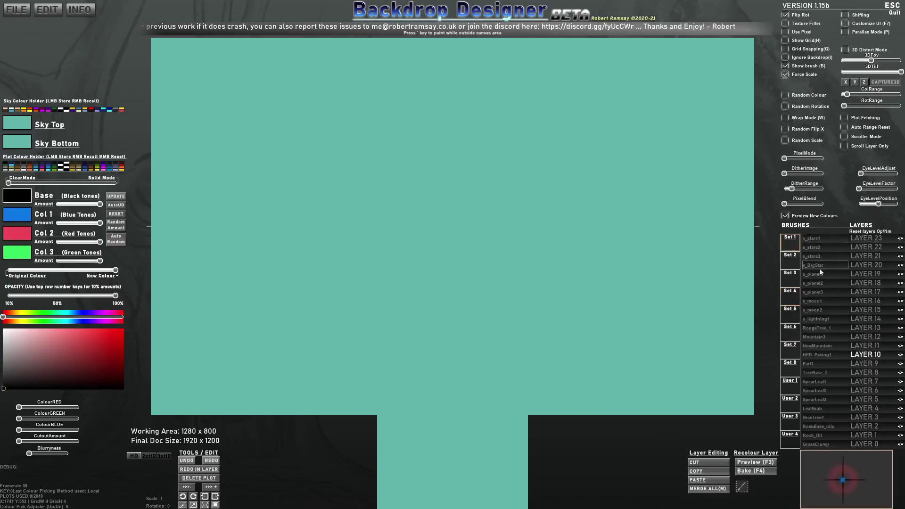
click(813, 292)
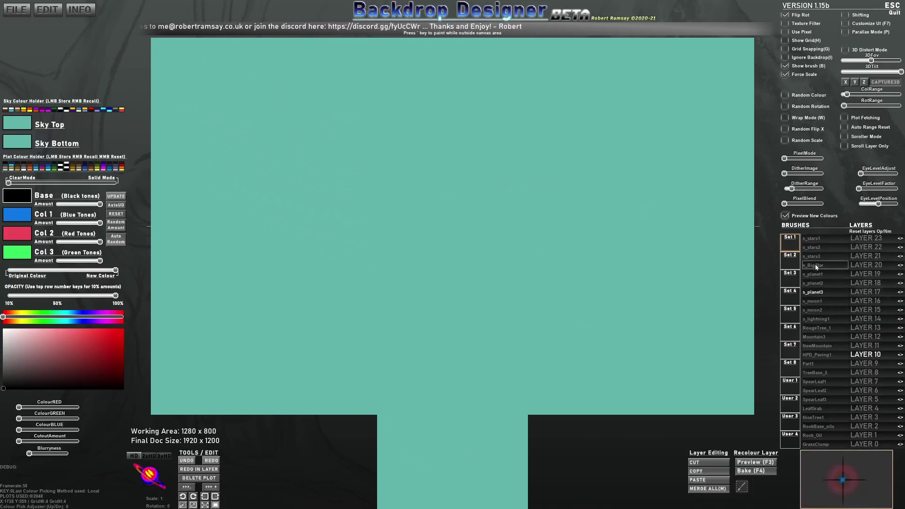
click(449, 218)
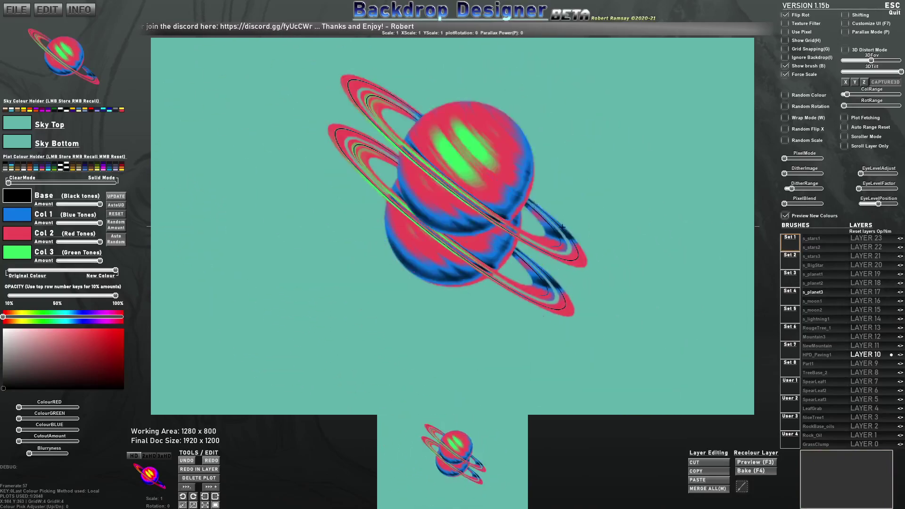
- Recolour the brush's blue tones (Col 1) to a deep violet-blue
click(20, 214)
click(94, 344)
drag(72, 318, 48, 317)
click(103, 340)
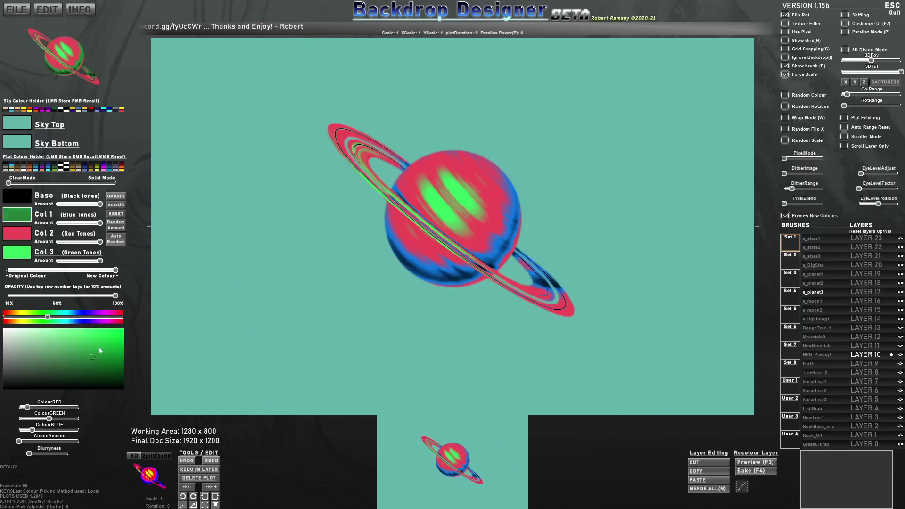
click(86, 324)
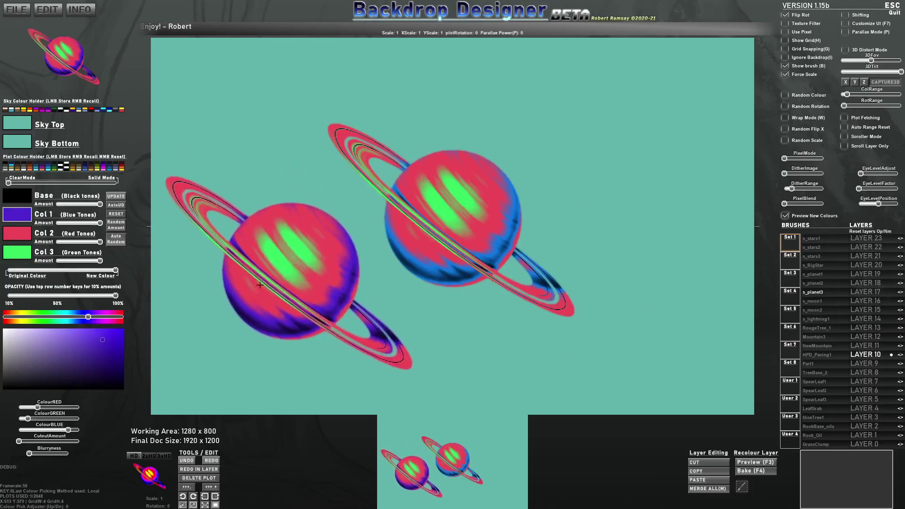
- Recolour the brush's red tones (Col 2) to muted green and its green tones (Col 3) to bright yellow
click(26, 239)
click(41, 352)
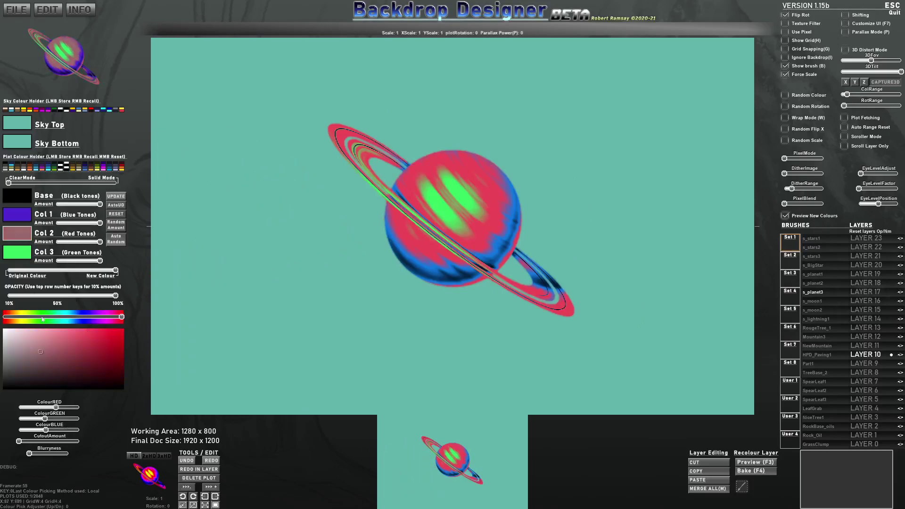
click(39, 316)
click(48, 317)
click(96, 334)
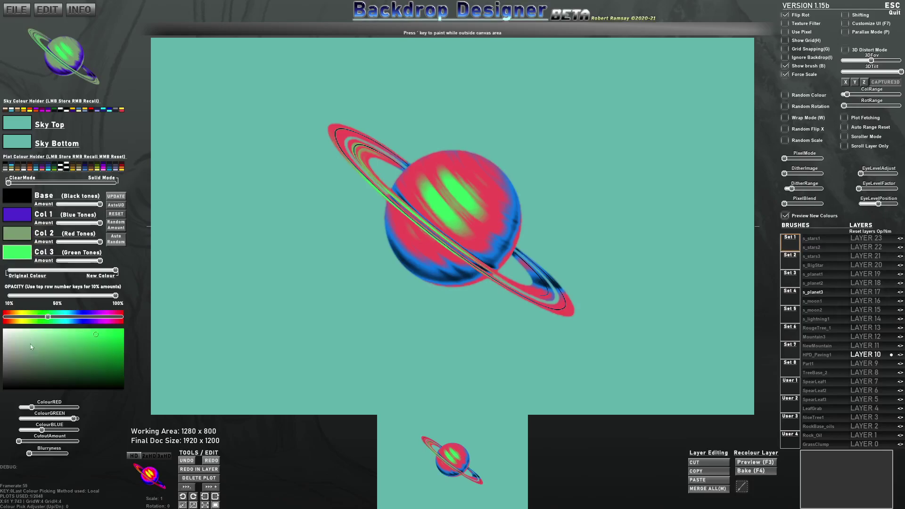
click(26, 322)
click(98, 333)
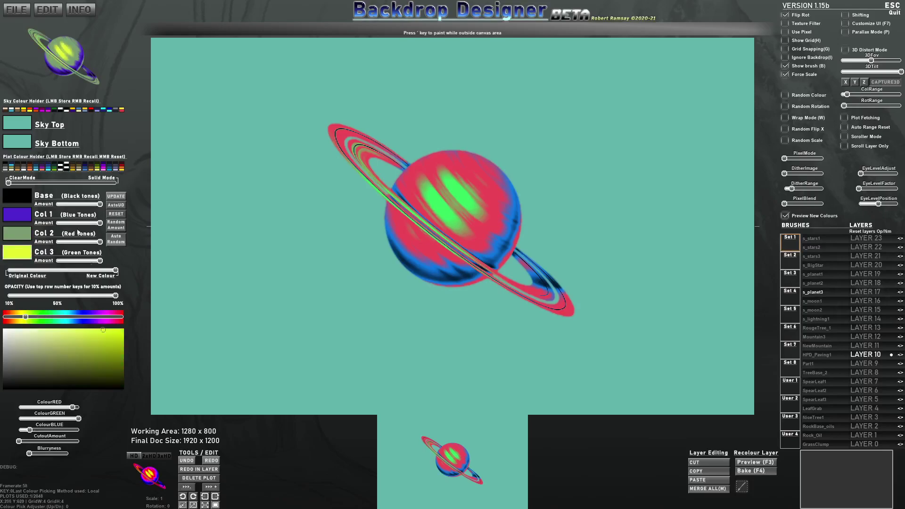
- Reduce the Col 2 and Col 3 amounts and change the brush blending from ClearMode to Solid Mode
drag(93, 256, 57, 242)
mouse_move(100, 223)
mouse_down()
mouse_move(81, 223)
mouse_move(99, 225)
mouse_up()
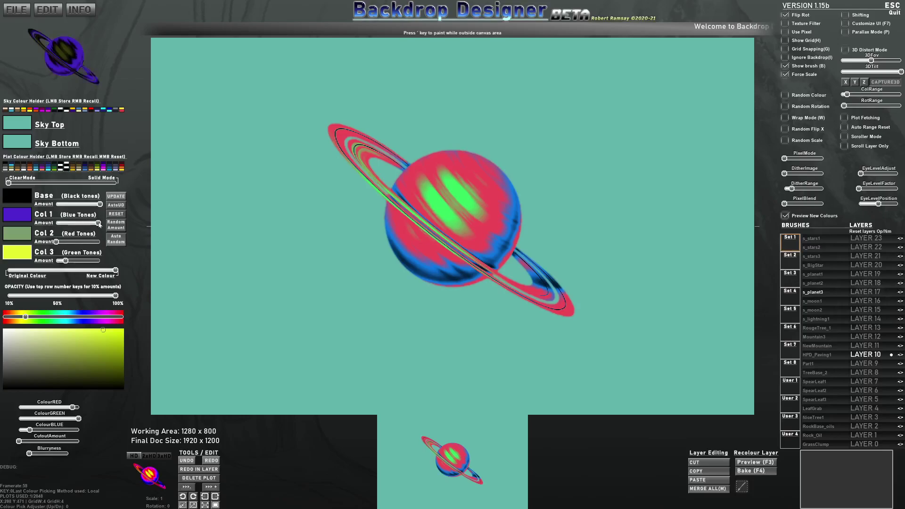
drag(33, 184, 104, 184)
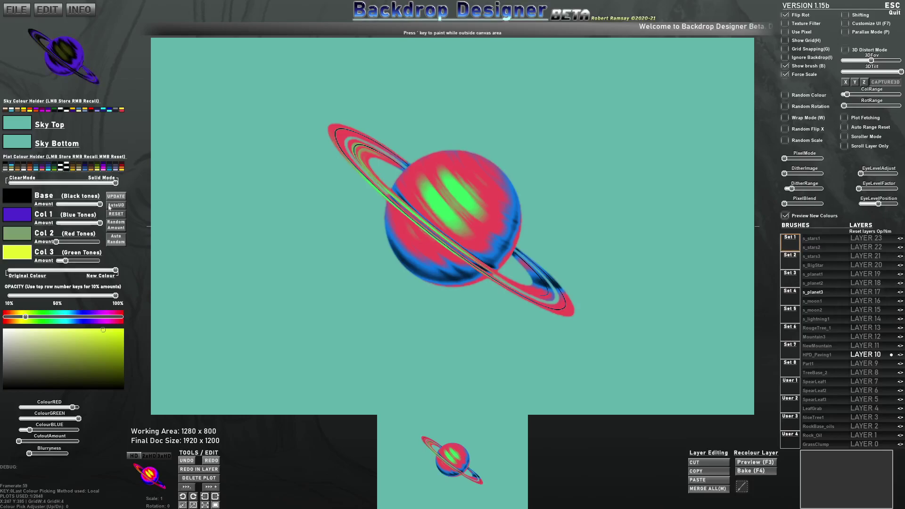
- Cut the Col 1 and Col 2 amounts to minimum and recolour Col 3 to orange at full amount
drag(70, 242, 39, 223)
drag(93, 244, 42, 243)
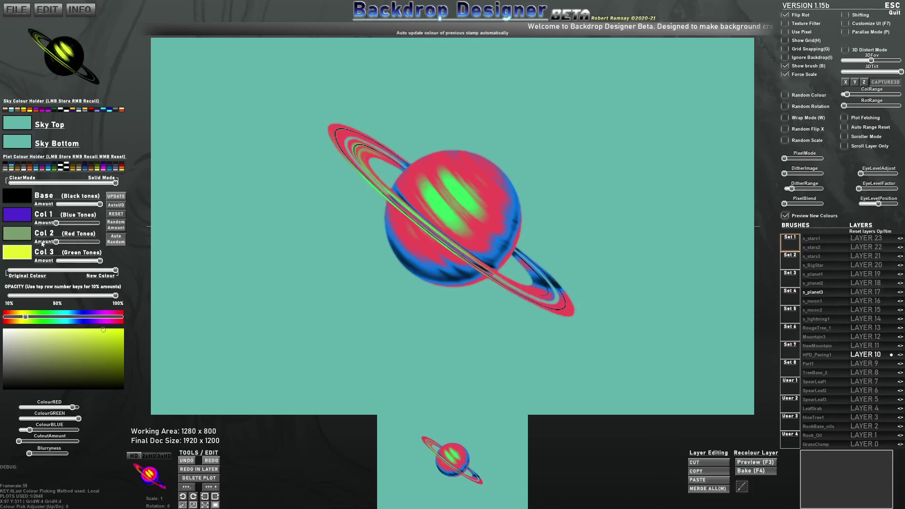
drag(33, 323, 14, 321)
click(110, 339)
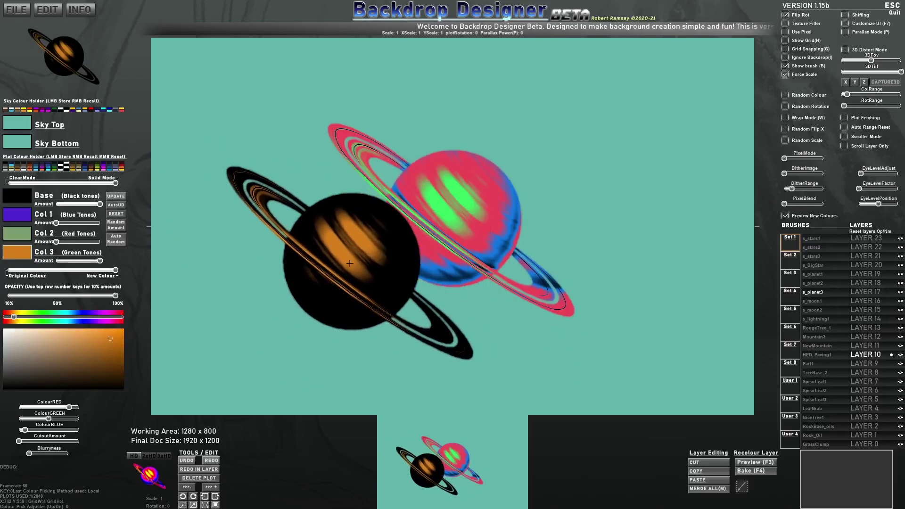
- Stamp two test copies of the black and orange planet and undo both
click(367, 240)
click(640, 140)
key(ctrl+z)
key(ctrl+z)
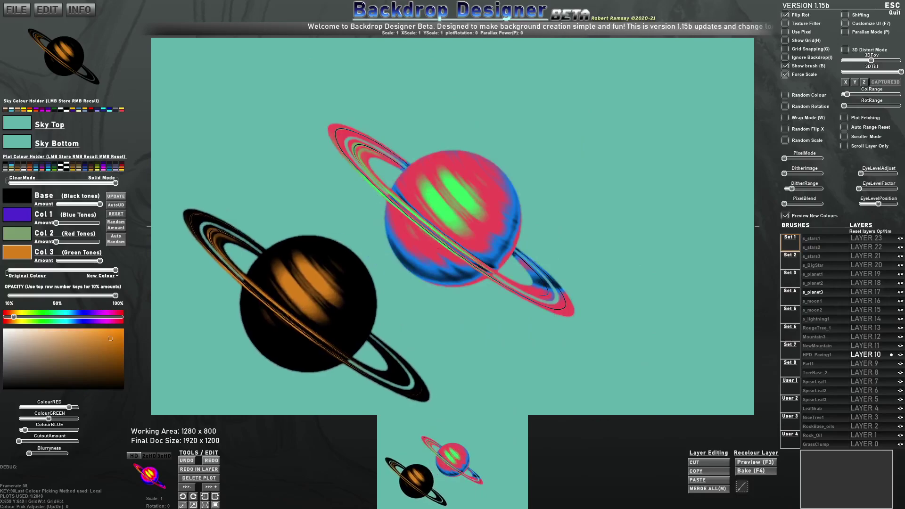
- Raise the Col 1 and Col 2 amounts partway and update the placed planet with the current brush colours
click(115, 197)
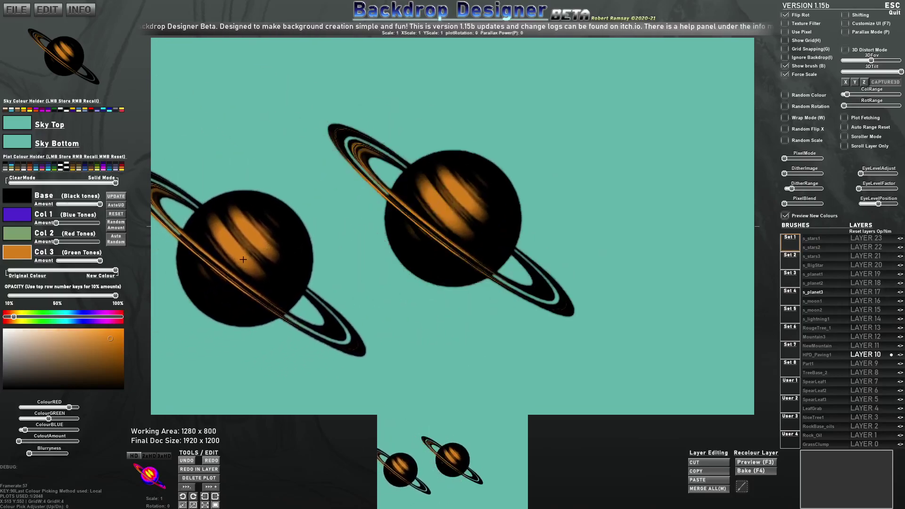
mouse_move(56, 223)
mouse_down()
mouse_move(86, 222)
mouse_move(74, 242)
mouse_up()
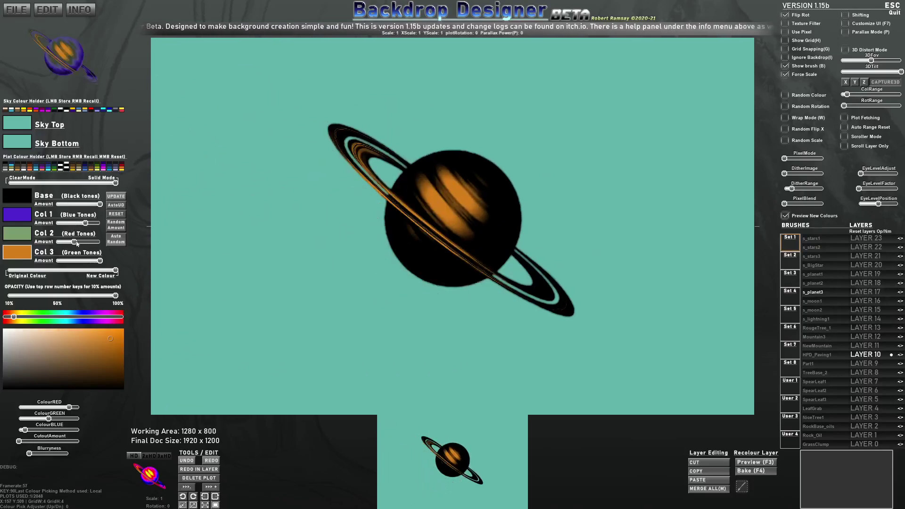
click(125, 199)
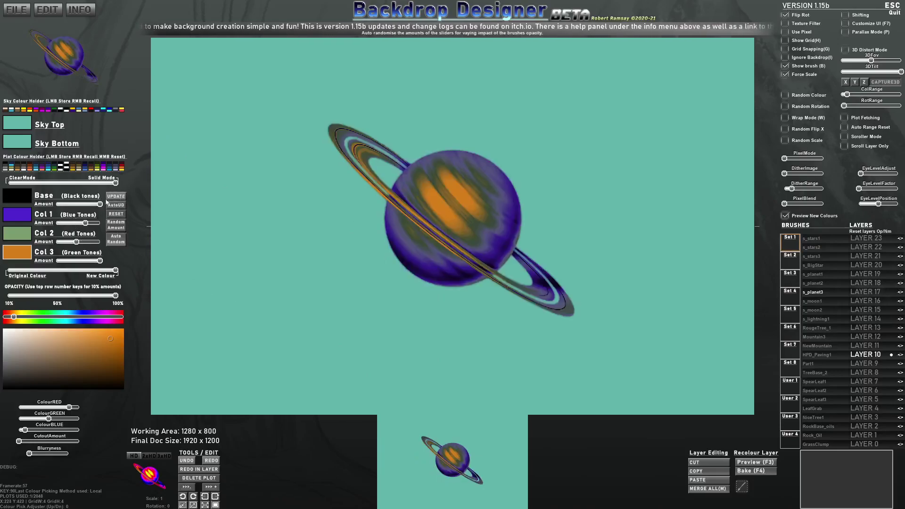
- Turn on AutoUD and lower the Base, Col 1 and Col 3 amounts of the planet in Solid Mode
drag(85, 207, 63, 224)
drag(77, 184, 117, 186)
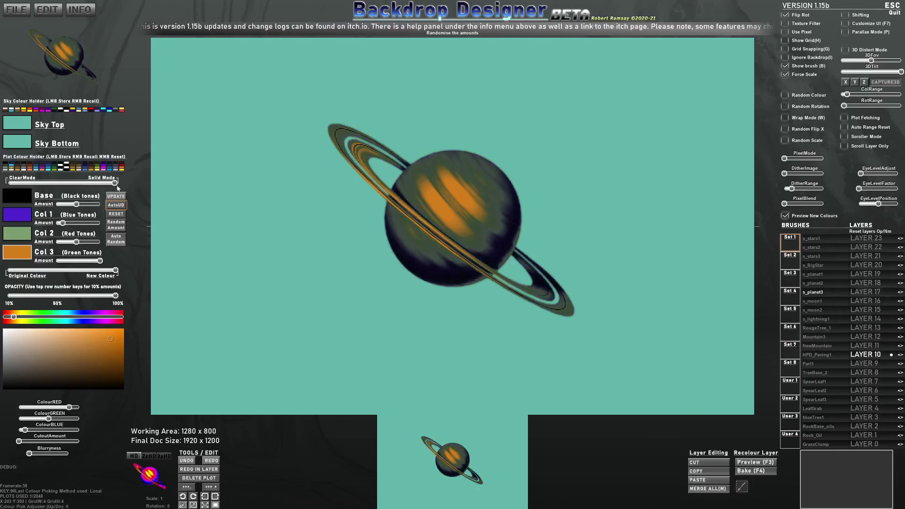
drag(76, 242, 80, 261)
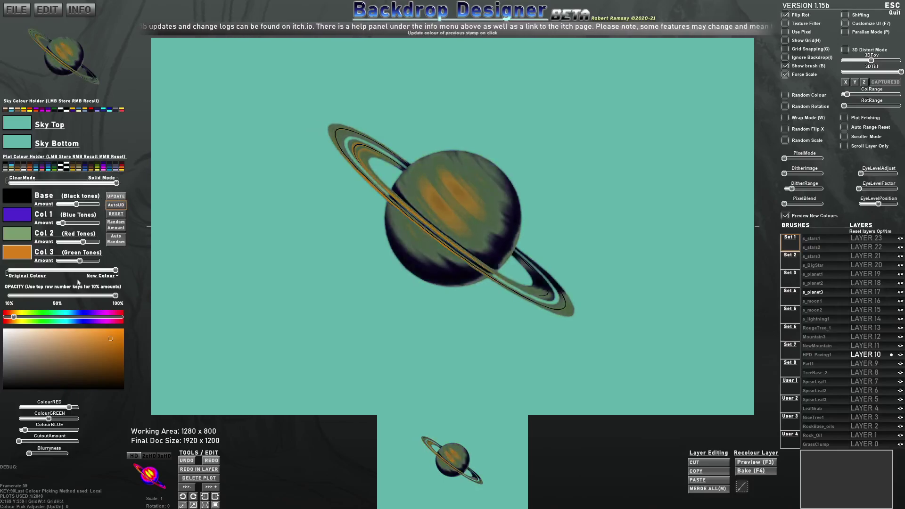
- Try higher CutoutAmount and Blurryness settings on the planet, and return both to minimum
drag(37, 457, 86, 444)
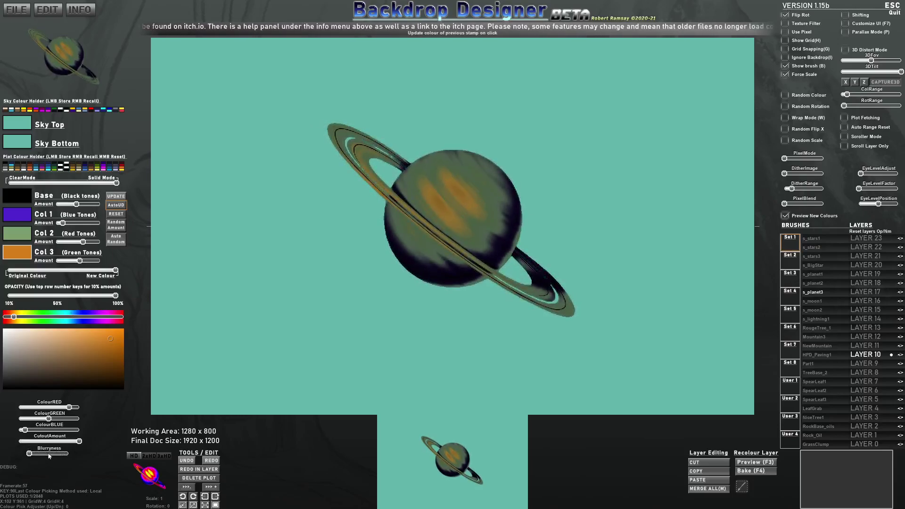
drag(74, 445, 45, 456)
drag(45, 455, 27, 455)
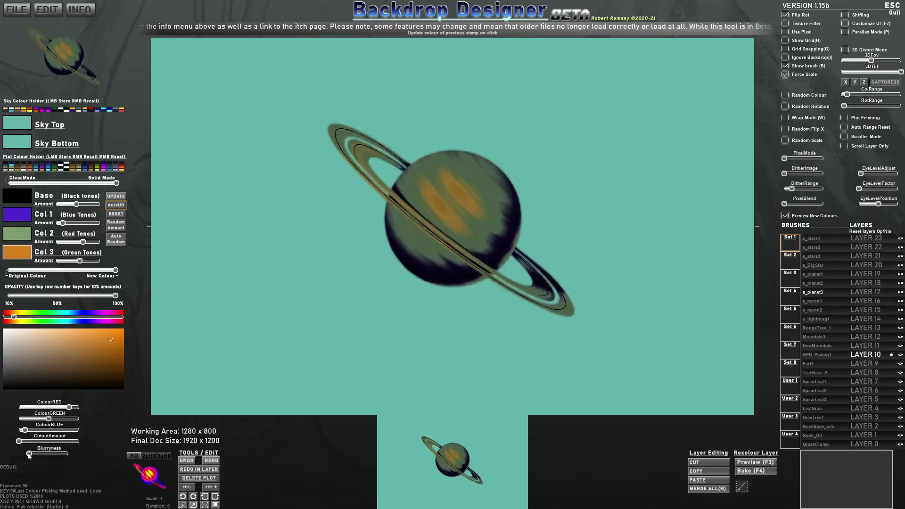
- Switch to ClearMode and isolate the green tones, with Col 3 at full amount and Base, Col 1 and Col 2 at minimum
drag(82, 262, 96, 245)
drag(72, 183, 9, 183)
drag(76, 204, 56, 204)
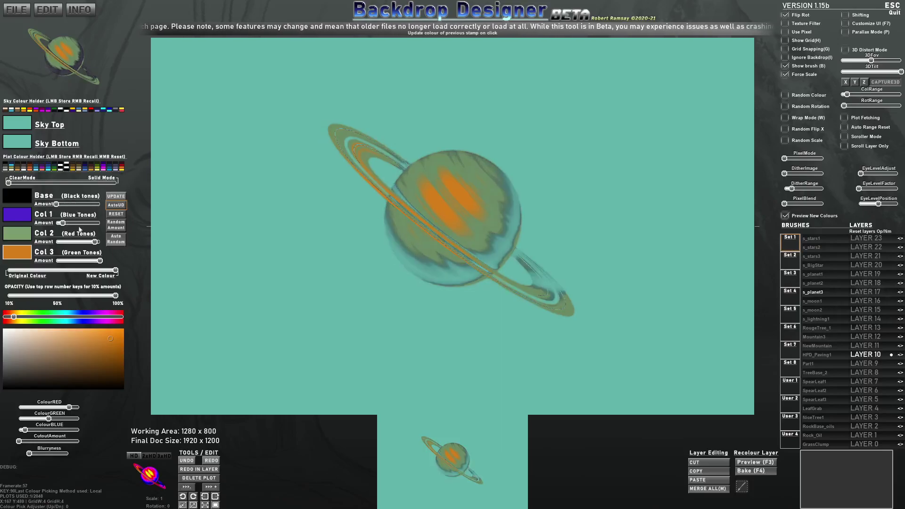
drag(94, 245, 48, 226)
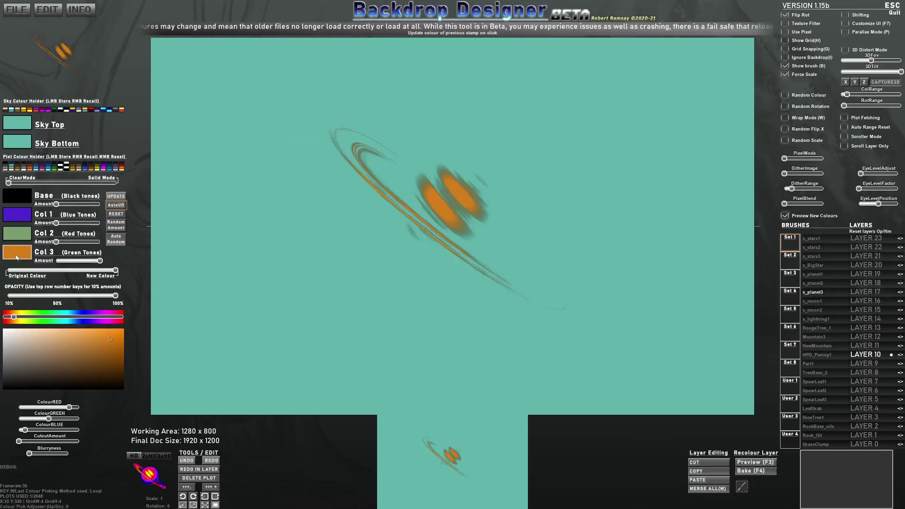
- Copy Col 3's orange onto Base, Col 1 and Col 2
click(17, 195)
click(17, 214)
click(26, 232)
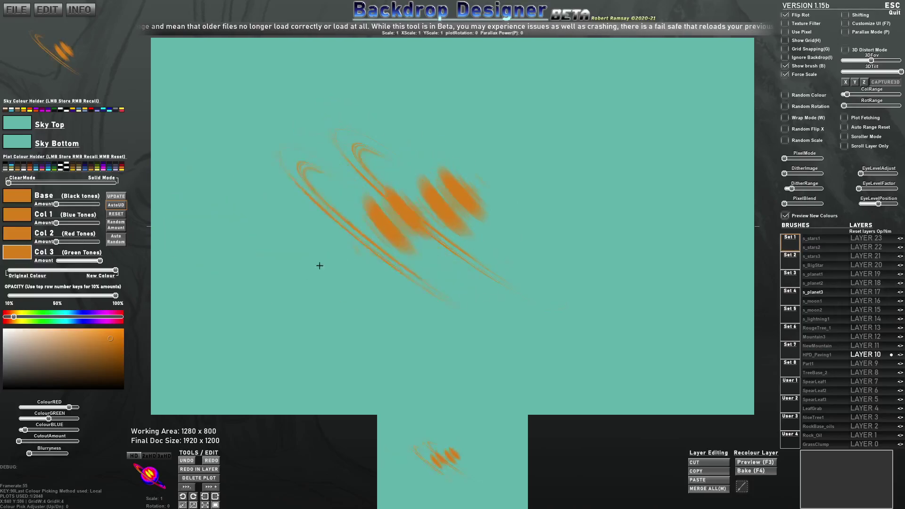
- Set Base, Col 1 and Col 2 to pale cream and Col 3 to black
click(21, 233)
drag(44, 343, 27, 332)
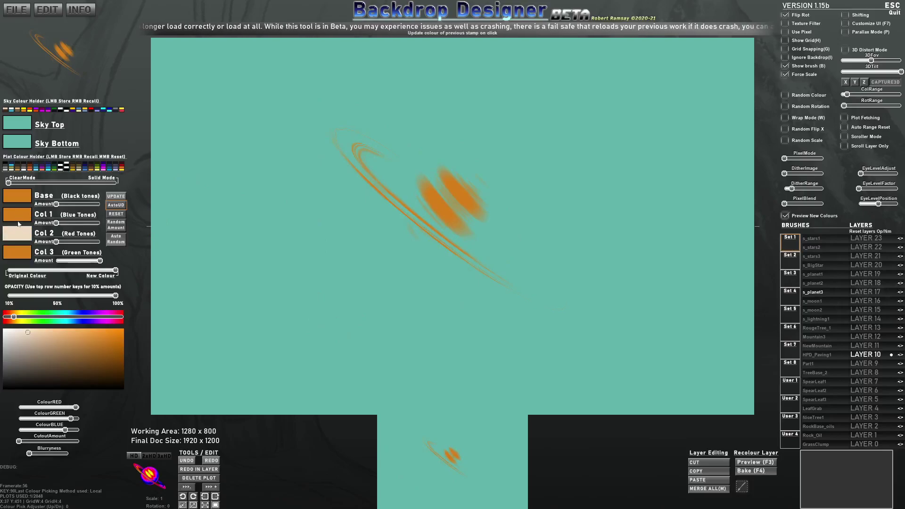
right_click(19, 234)
click(21, 254)
mouse_move(87, 367)
mouse_down()
mouse_move(76, 380)
mouse_move(52, 365)
mouse_move(27, 385)
mouse_move(29, 361)
mouse_move(20, 386)
mouse_up()
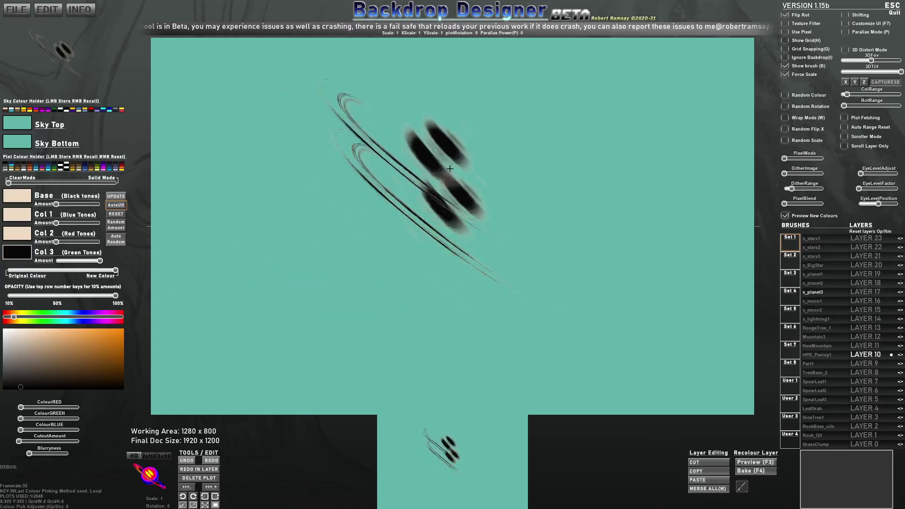
- Rotate the all-black brush between placements and stamp two more copies over the existing planet
key(e)
key(e)
click(512, 217)
key(e)
click(476, 202)
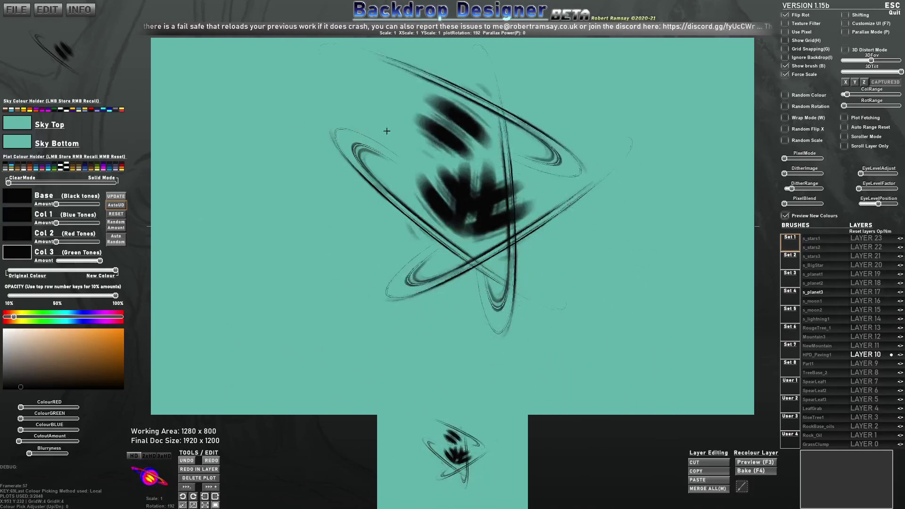
- Shrink the brush scale to 0.77 and recolour all four tones near-white, updating the last stamp
scroll(352, 192, down, 3)
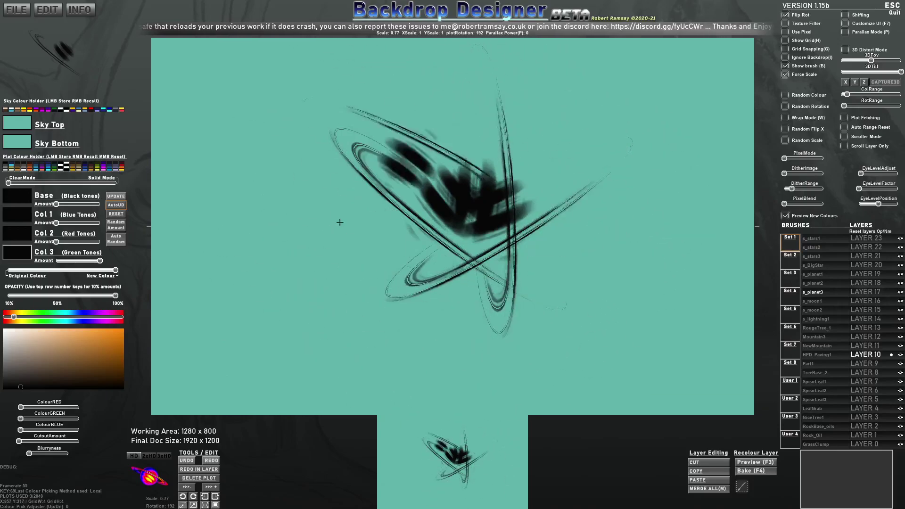
mouse_move(870, 360)
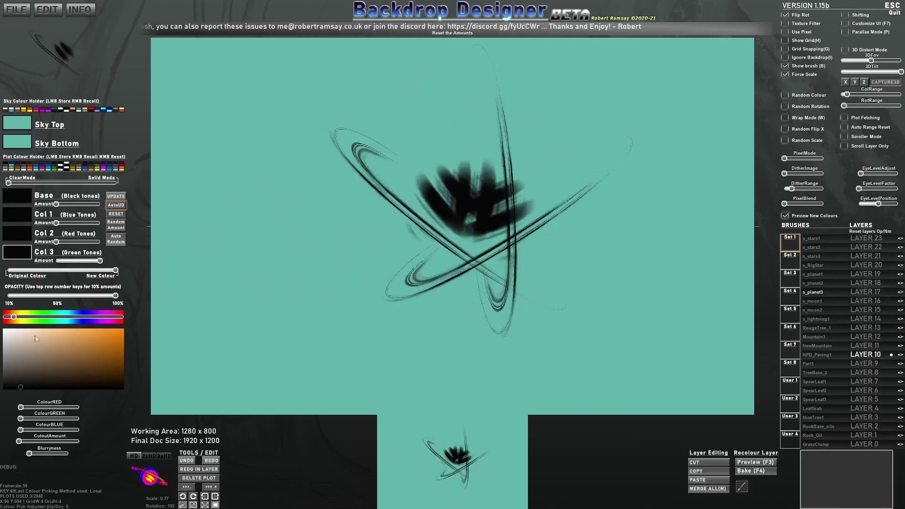
click(8, 330)
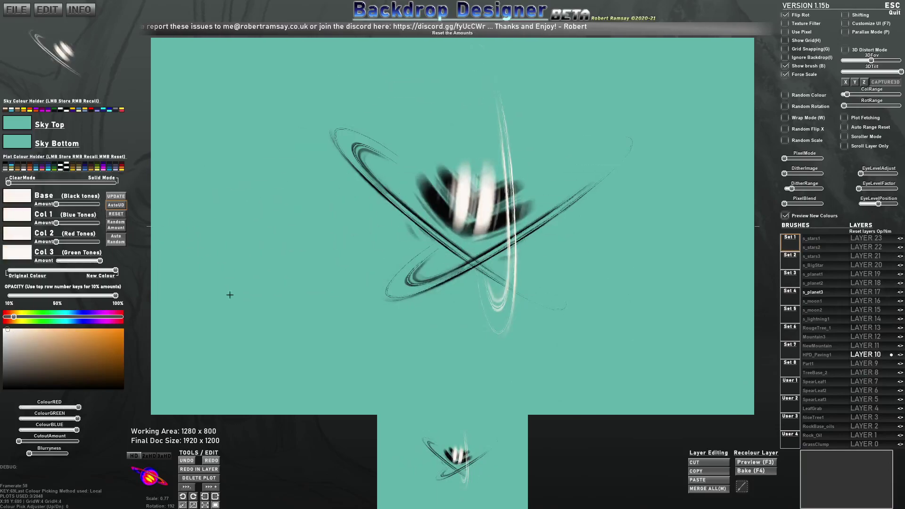
- Turn all four tones near-black, enable the recolour preview on Layer 10, and change every tone to white
click(21, 360)
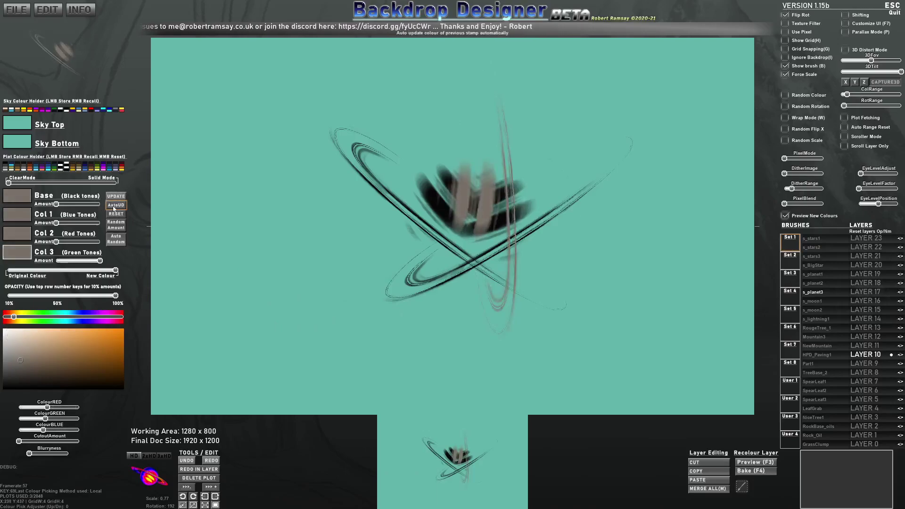
click(4, 383)
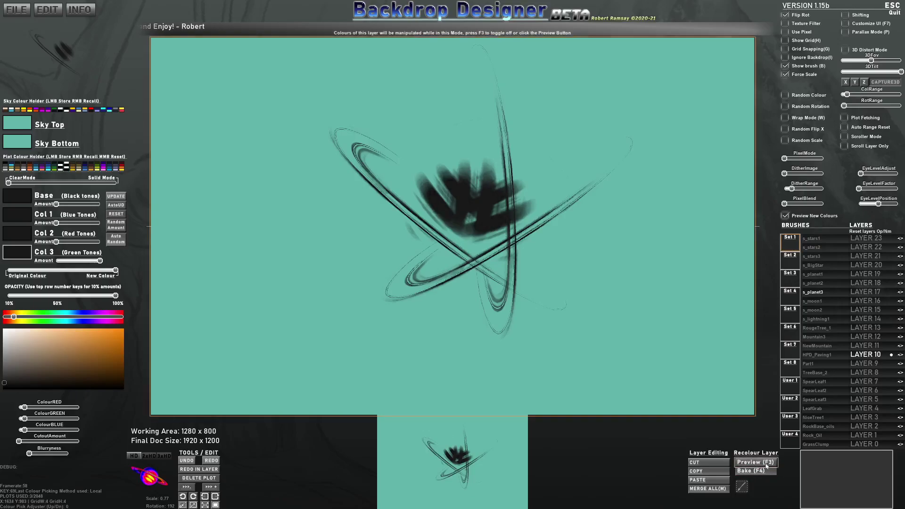
click(8, 337)
click(5, 331)
click(22, 194)
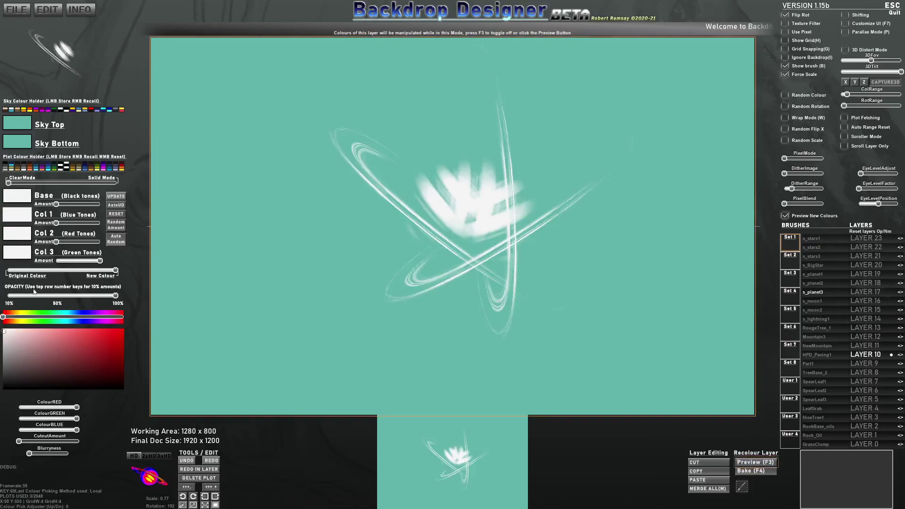
- Recolour Col 1 cyan and Col 2 blue, keep Col 3 white, and raise the Col 1 and Col 2 amounts
click(66, 317)
click(96, 336)
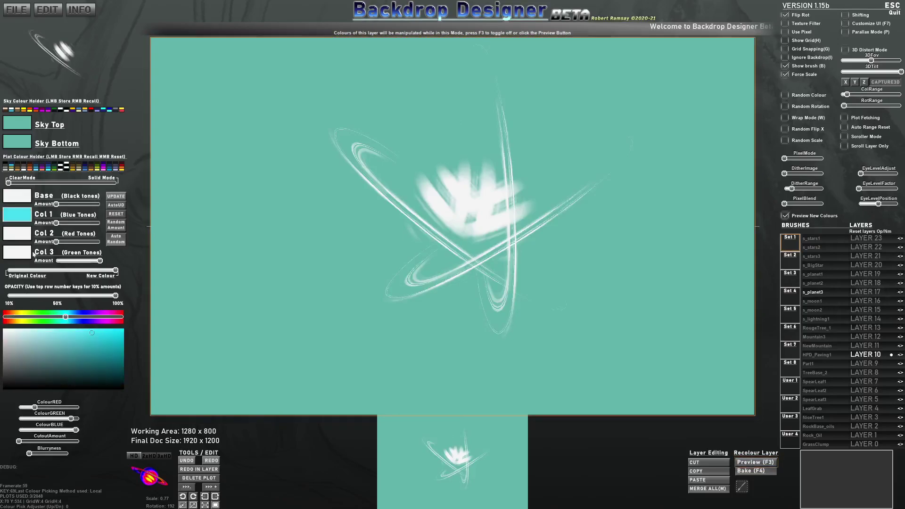
click(17, 233)
click(75, 317)
click(113, 337)
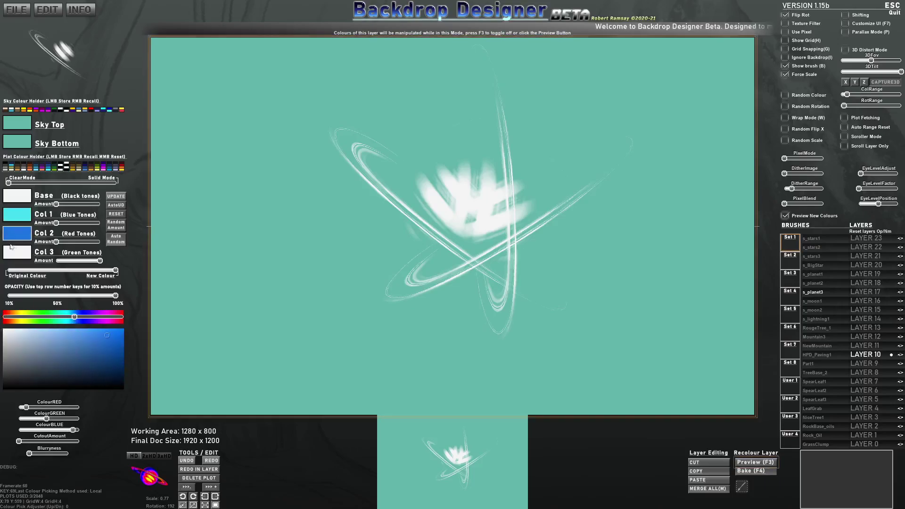
click(14, 249)
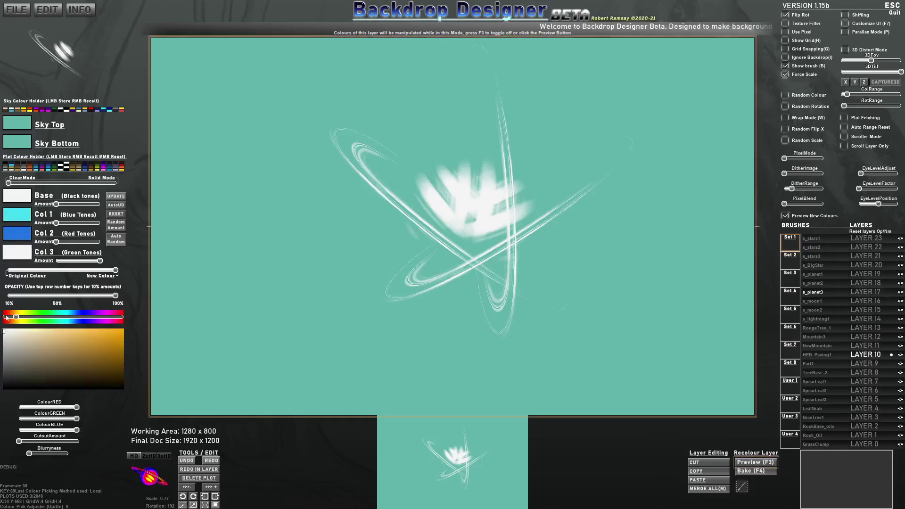
mouse_move(57, 223)
mouse_down()
mouse_move(81, 222)
mouse_move(83, 242)
mouse_move(65, 223)
mouse_move(67, 241)
mouse_move(84, 241)
mouse_up()
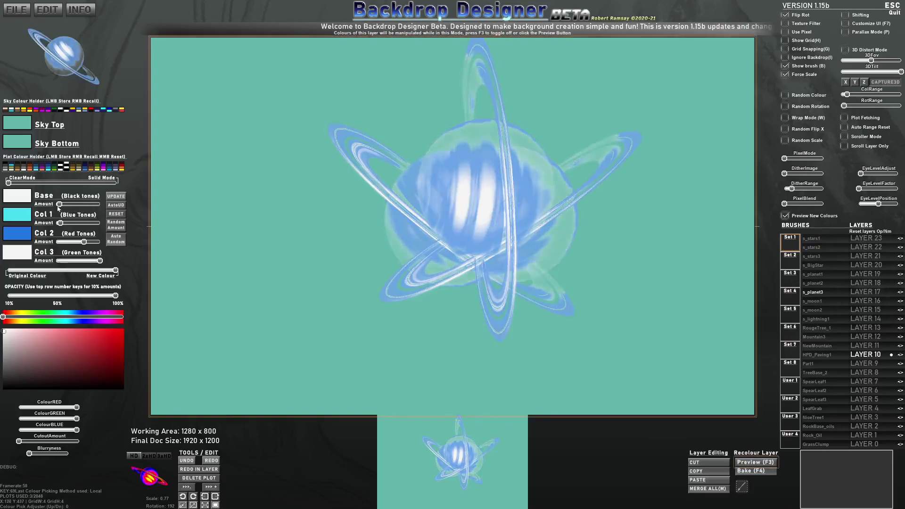
- Undo the overlapping ringed planet stamps to clear the canvas
click(488, 199)
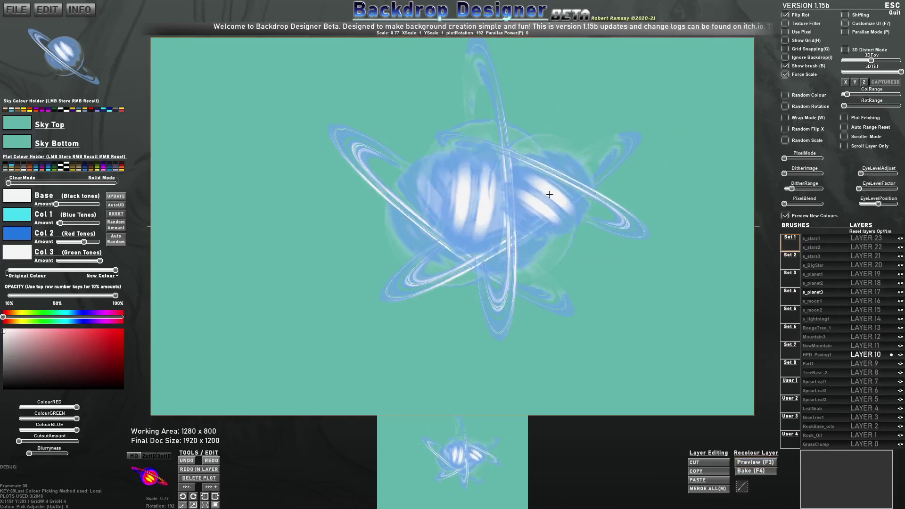
key(ctrl+z)
key(ctrl+z)
key(ctrl+z)
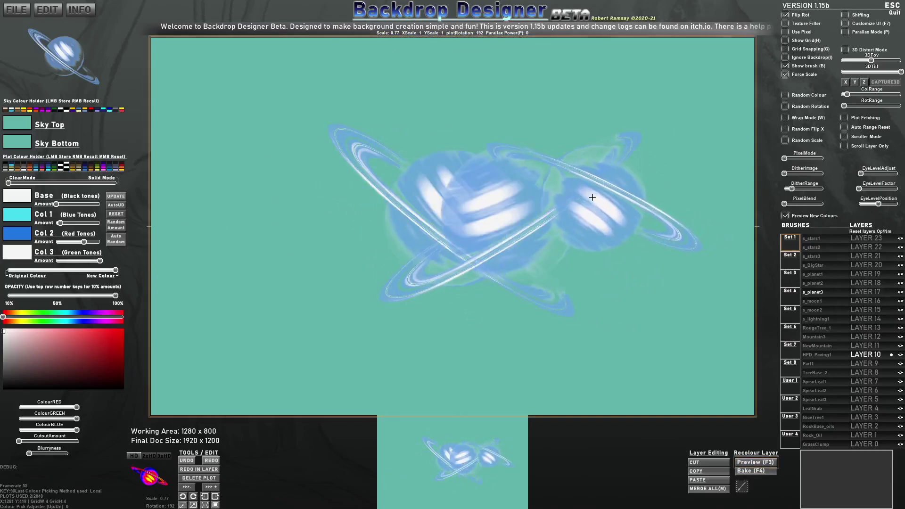
- Stamp four ringed planets over one another near the canvas centre, rotating the brush between placements
click(462, 231)
key(e)
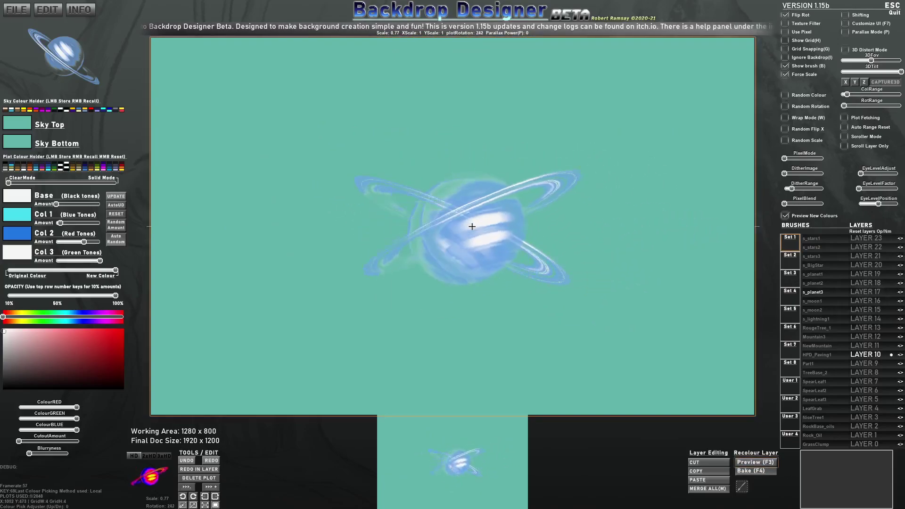
click(461, 232)
key(e)
click(458, 238)
key(e)
click(460, 240)
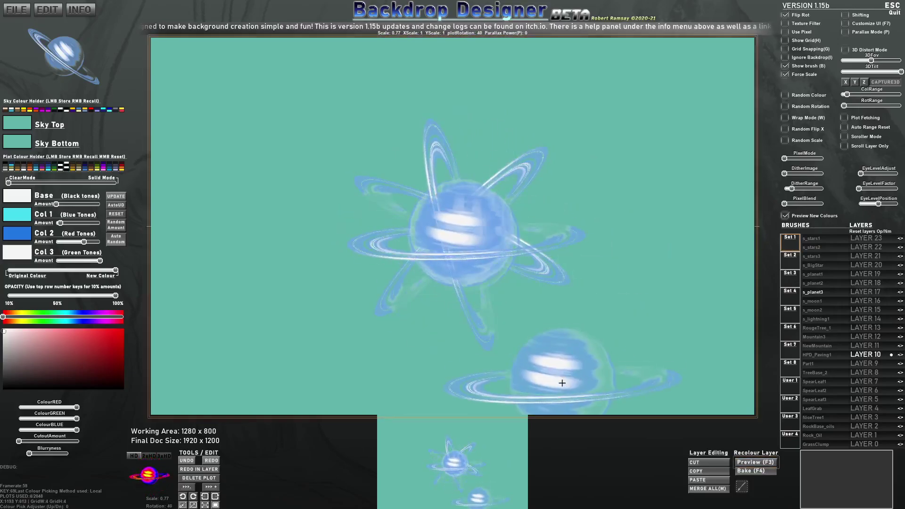
- Recolour Layer 10 at 50% opacity with raised Base and Col 1 amounts, using the preview, and bake the result
key(F3)
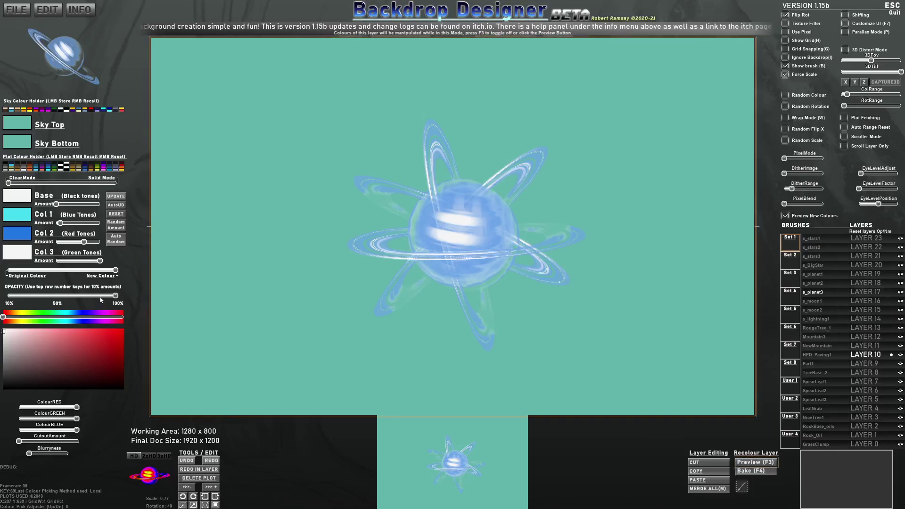
key(5)
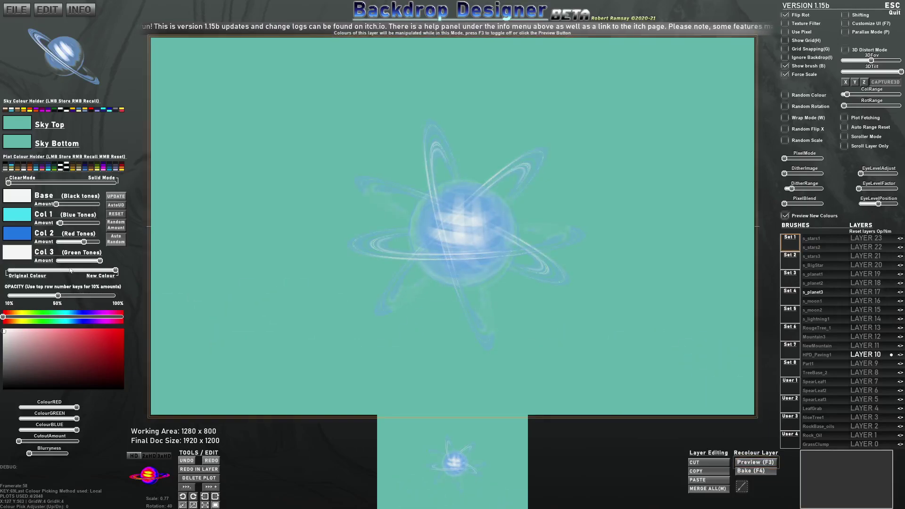
mouse_move(67, 223)
mouse_down()
mouse_move(94, 227)
mouse_move(75, 210)
mouse_up()
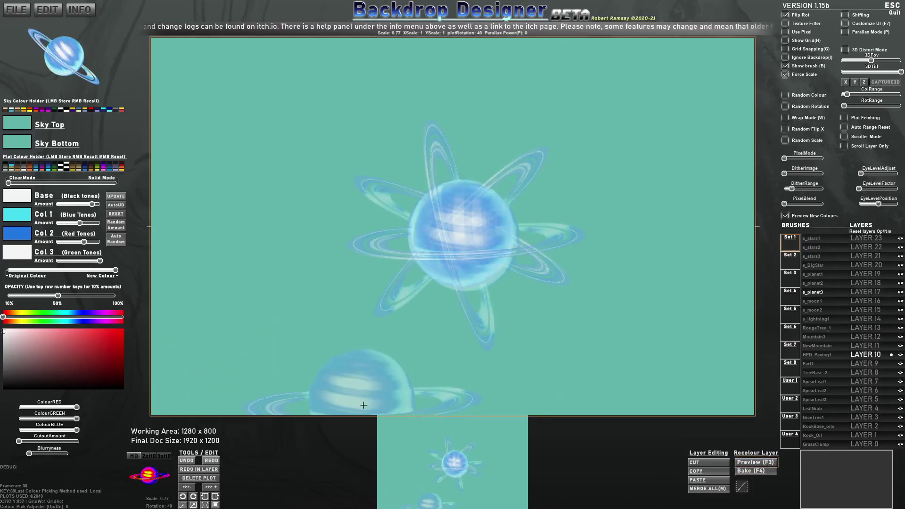
click(762, 463)
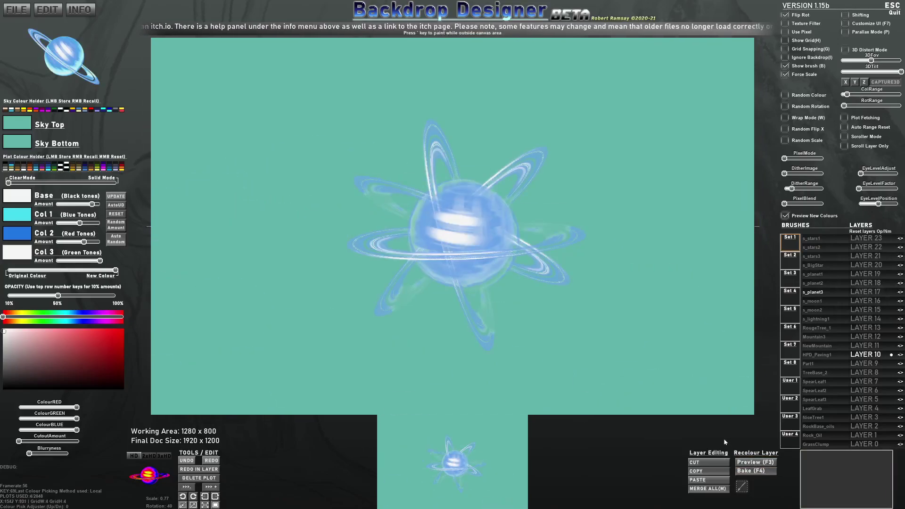
click(761, 463)
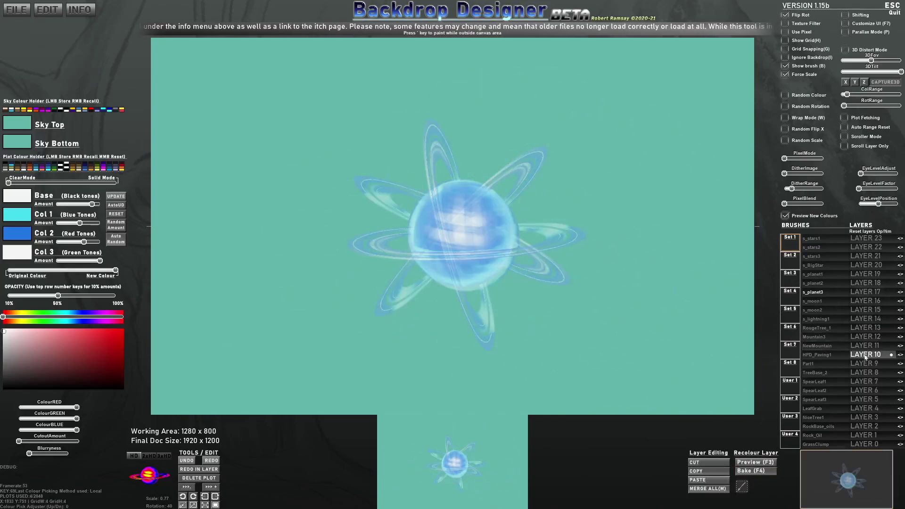
- Stamp three more ringed planets over the central planet, rotating the brush before each to fill the gaps between rings
scroll(410, 228, up, 8)
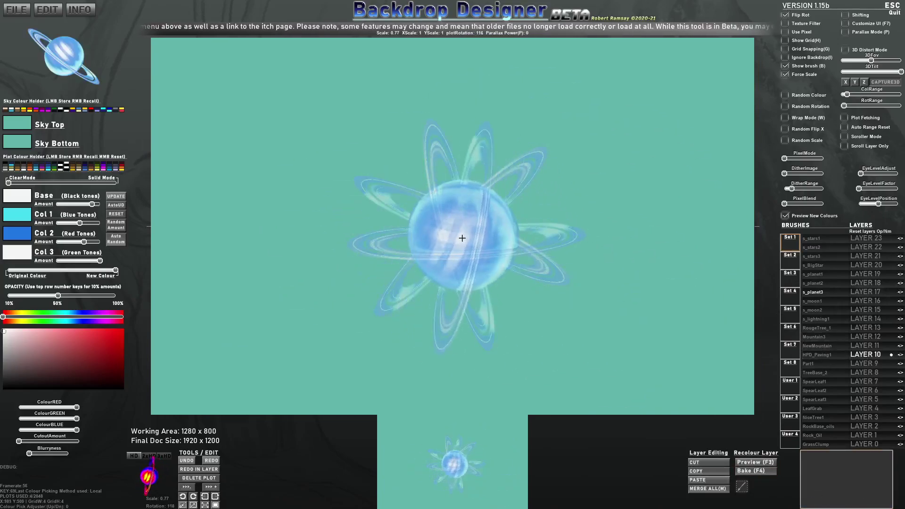
click(461, 234)
scroll(462, 231, up, 8)
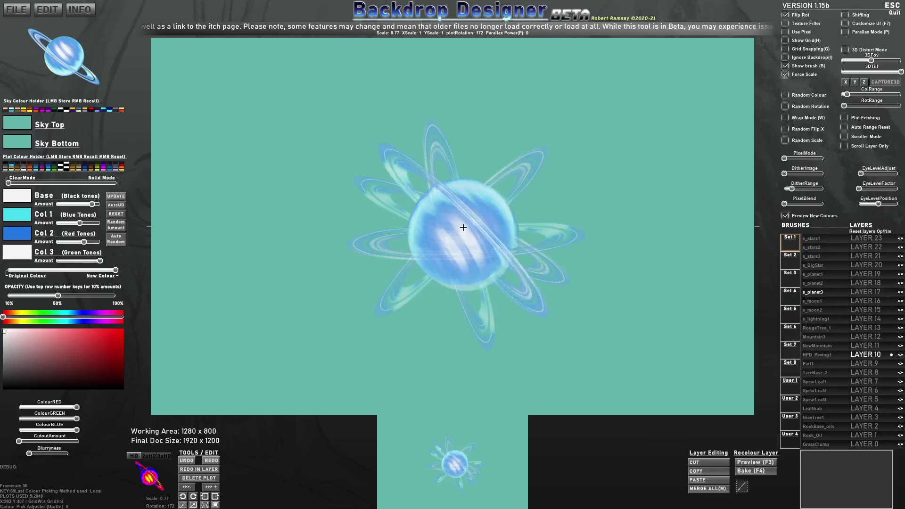
scroll(462, 228, up, 6)
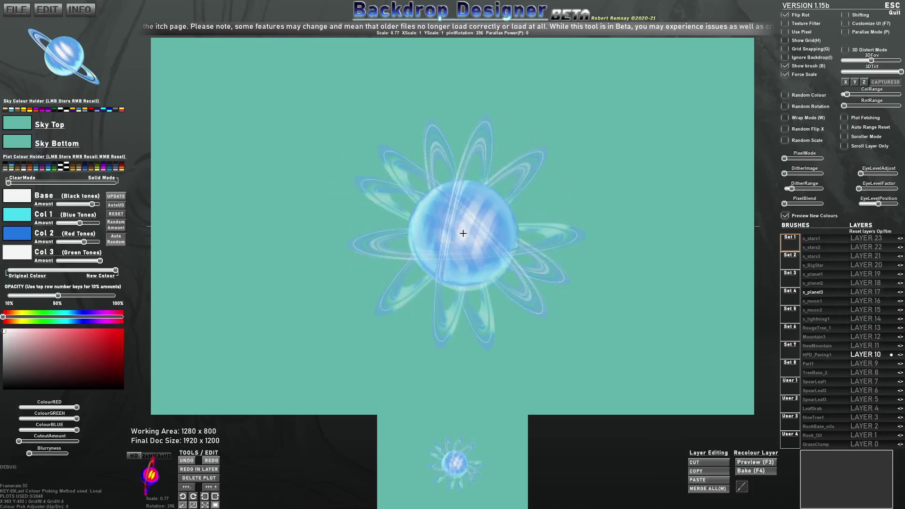
click(463, 234)
scroll(466, 234, up, 11)
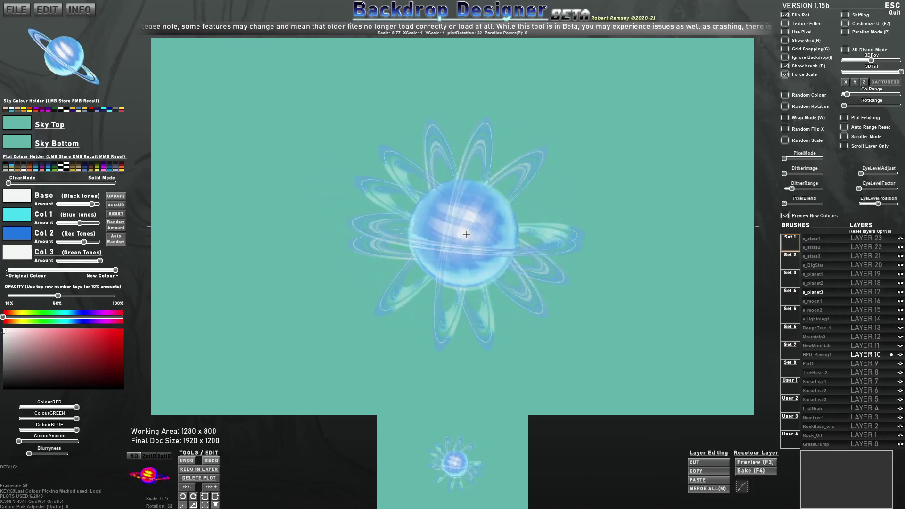
click(466, 237)
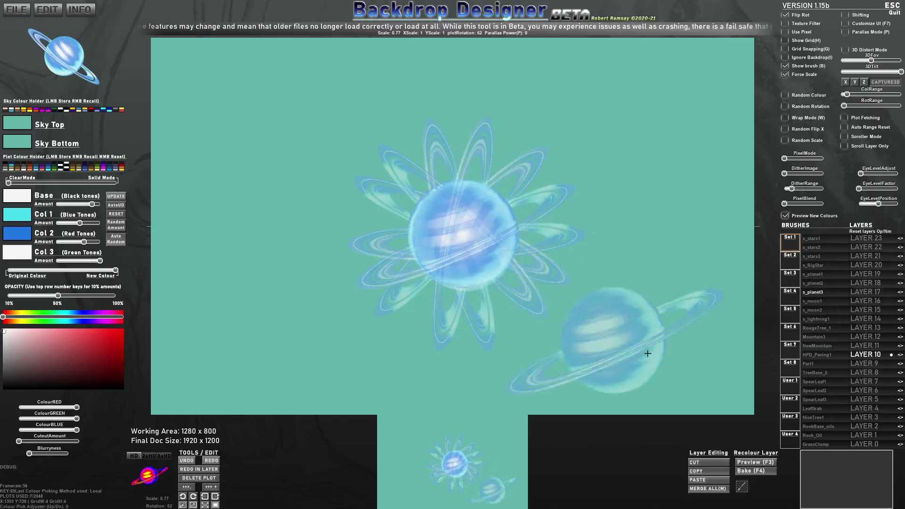
- Switch to the s_planet1 brush with all four tone amounts at maximum, 100% opacity and a scale of 0.55
mouse_move(862, 359)
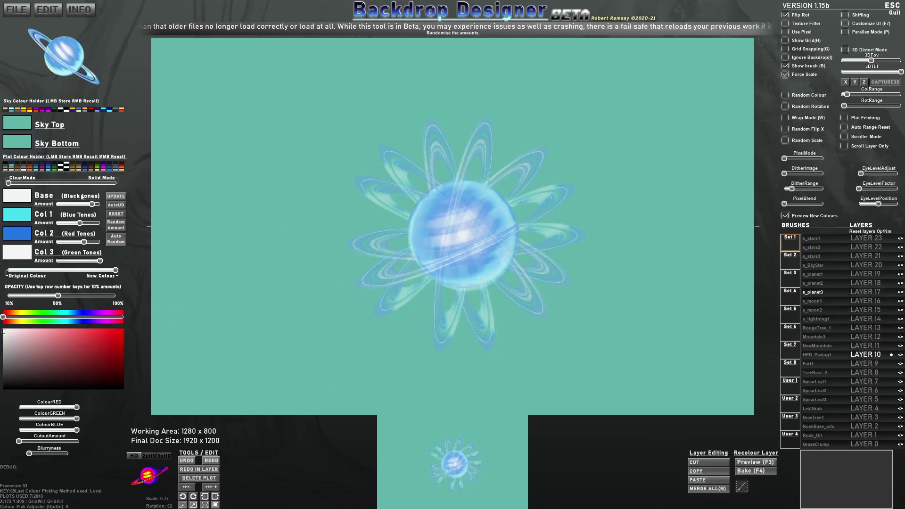
click(812, 275)
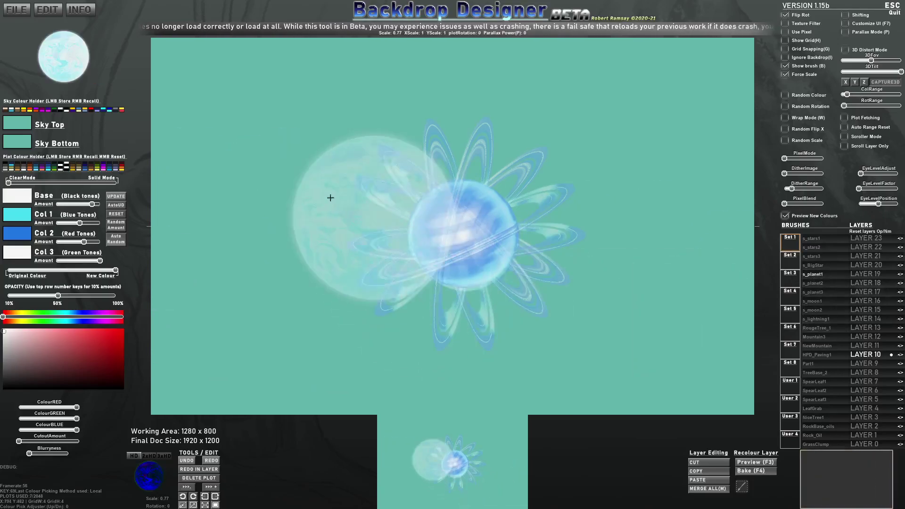
click(119, 224)
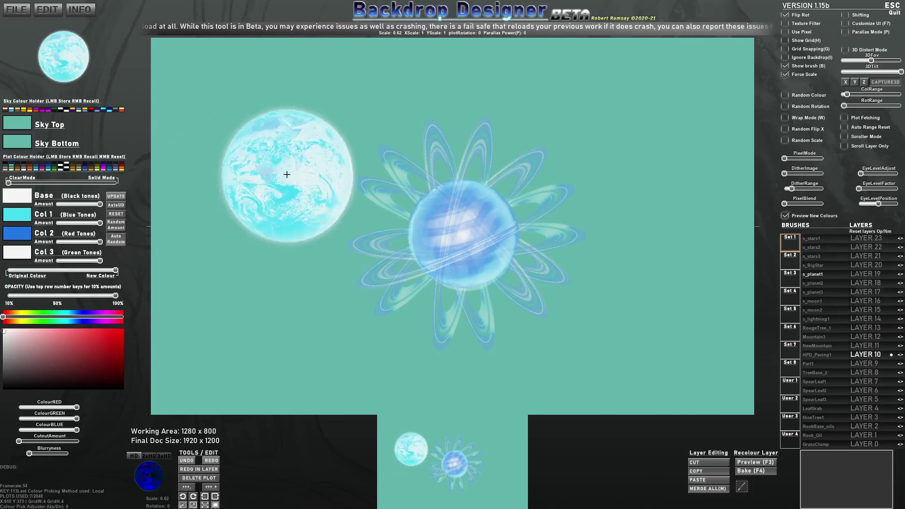
scroll(270, 178, down, 2)
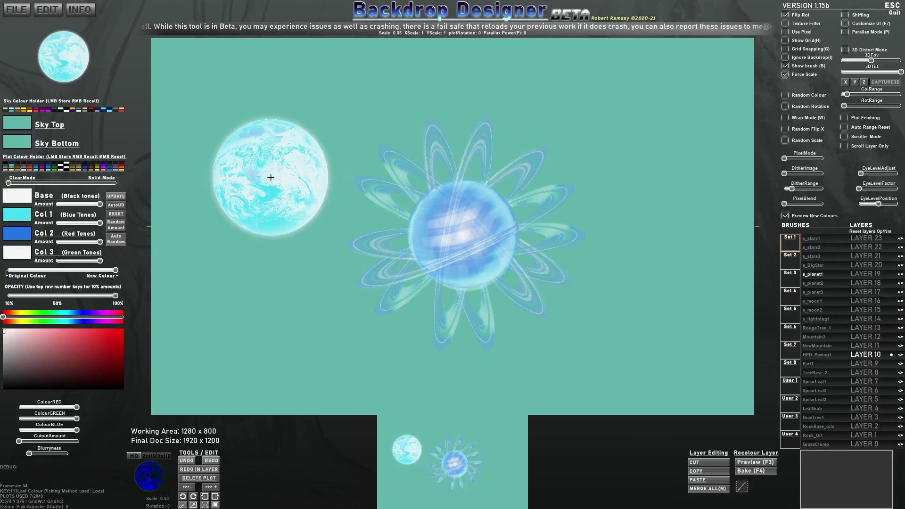
- Recall the stored dark-brown-to-yellow palette, blend the brush fully to its original colour, and shrink its scale to 0.15
right_click(71, 170)
drag(91, 272, 1, 273)
scroll(231, 121, down, 10)
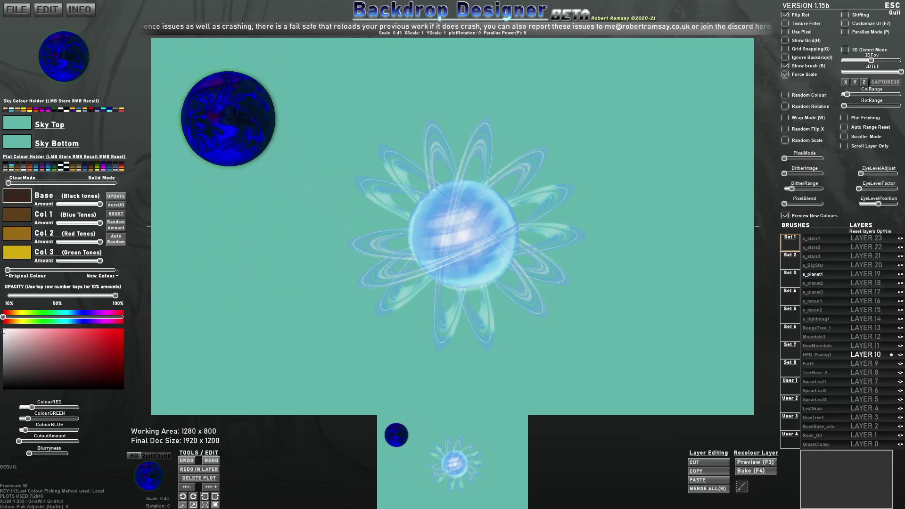
- Preview the recolouring of Layer 10 and blend it from the original colours fully to the new brown and yellow palette
click(867, 358)
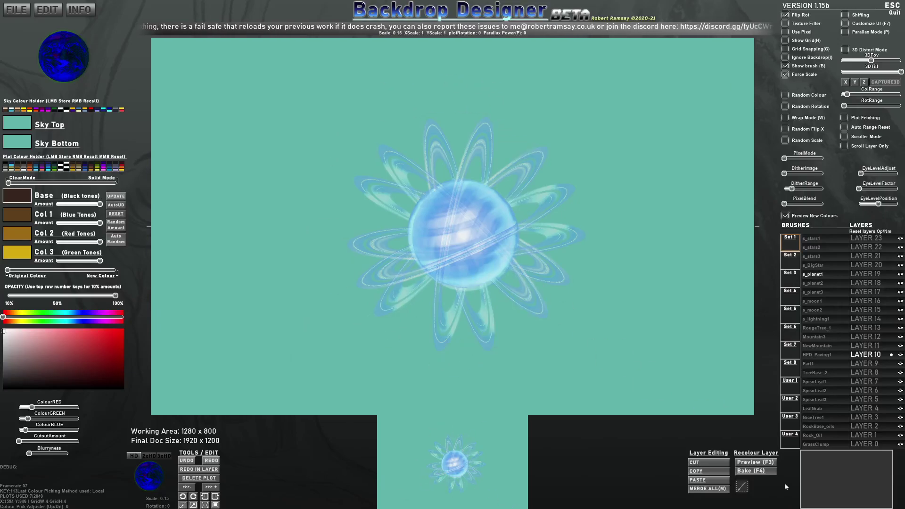
click(757, 464)
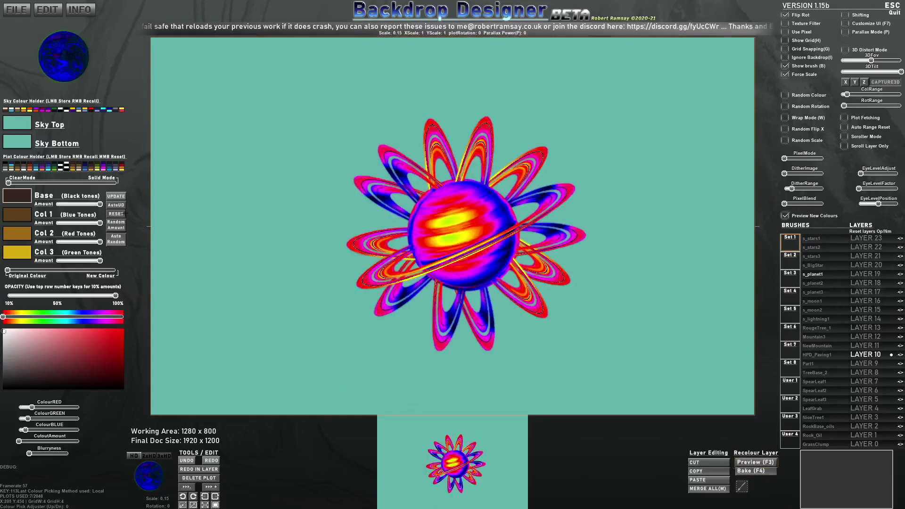
mouse_move(8, 271)
mouse_down()
mouse_move(67, 271)
mouse_move(6, 271)
mouse_up()
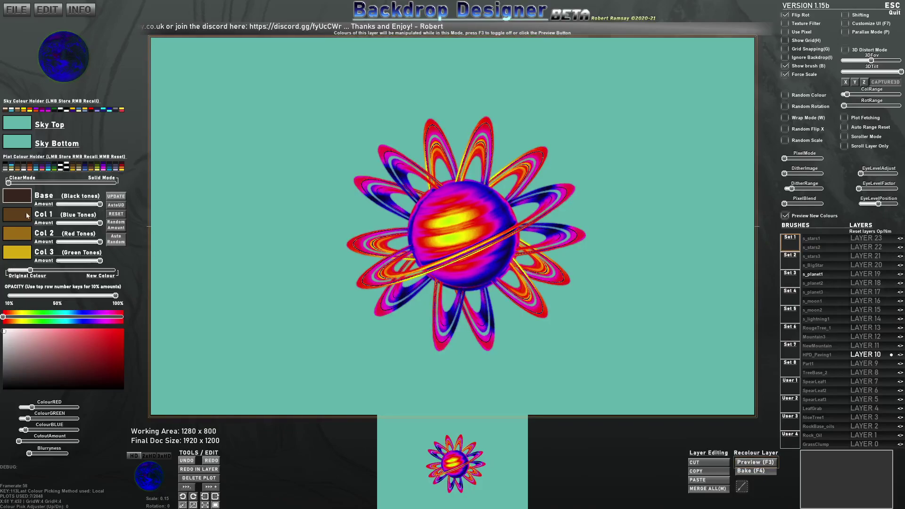
drag(38, 271, 94, 276)
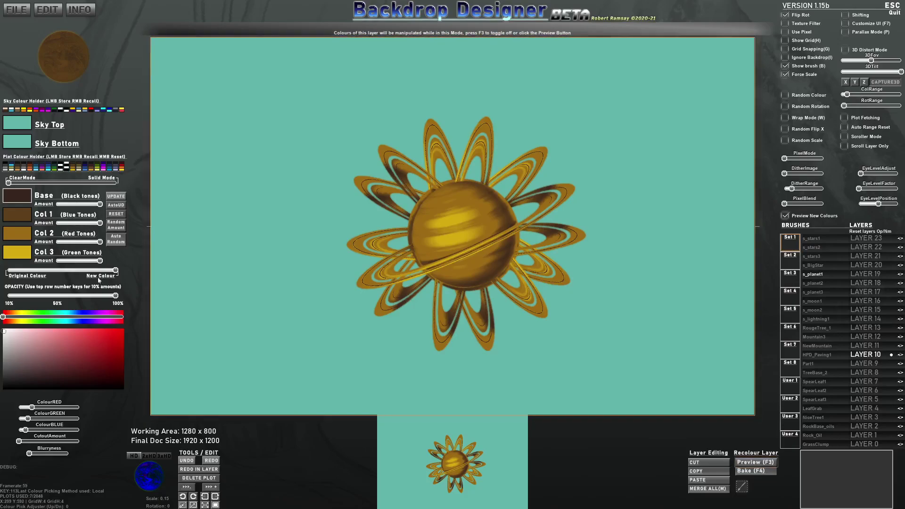
- Lower the Col 2 amount to zero and recolour the Base tone near-white
drag(97, 245, 46, 245)
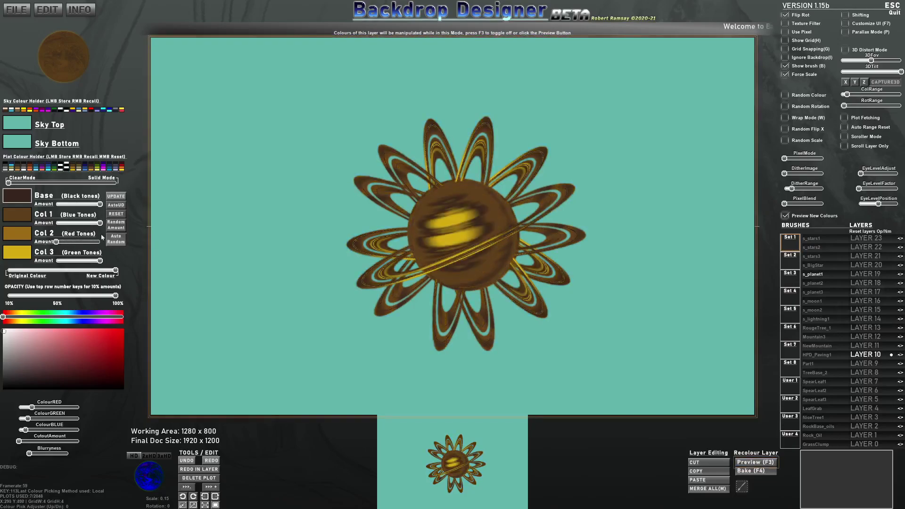
click(11, 317)
click(8, 330)
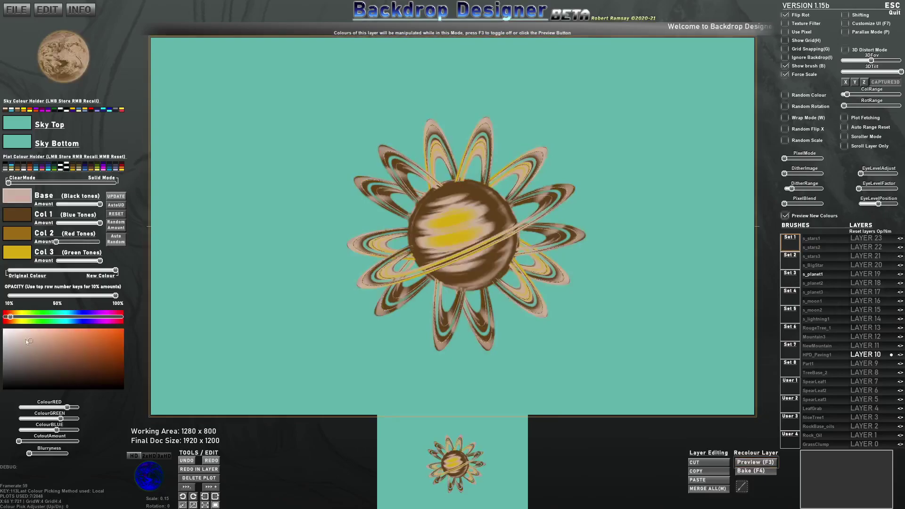
- Recolour Col 1 orange-red and Col 2 bright orange
click(18, 217)
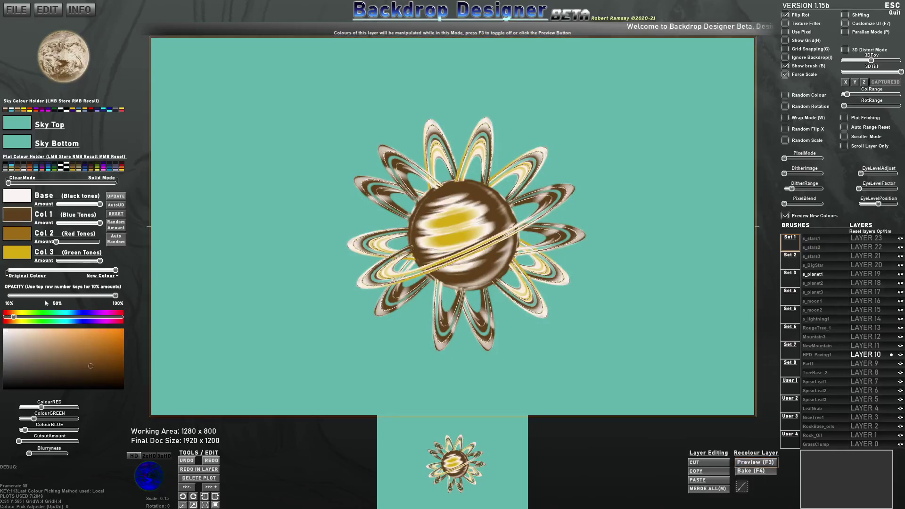
click(9, 317)
click(119, 346)
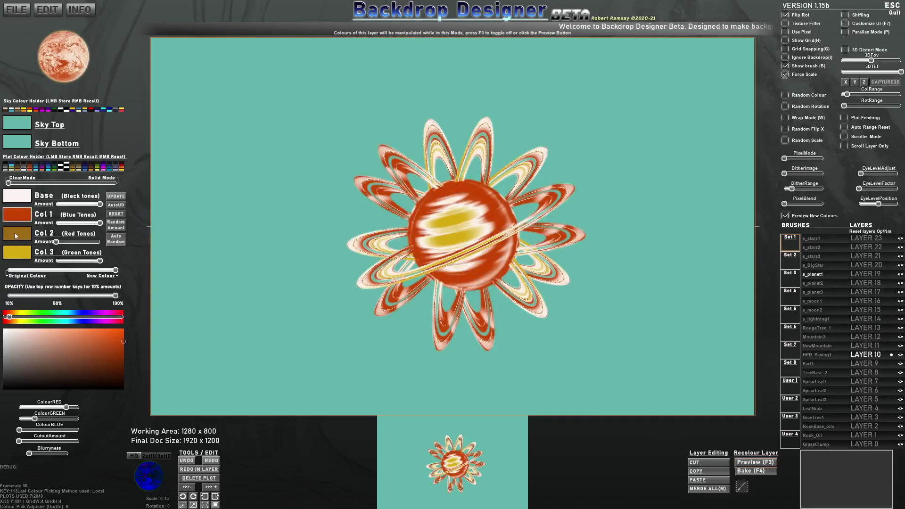
click(15, 235)
click(18, 316)
click(120, 338)
drag(120, 338, 121, 330)
drag(18, 317, 13, 317)
- Recolour Col 3 white and the Base tone bright yellow
click(17, 254)
click(122, 333)
mouse_move(19, 317)
mouse_down()
mouse_move(82, 317)
mouse_move(23, 319)
mouse_up()
click(4, 330)
click(14, 191)
click(108, 333)
click(60, 332)
click(97, 330)
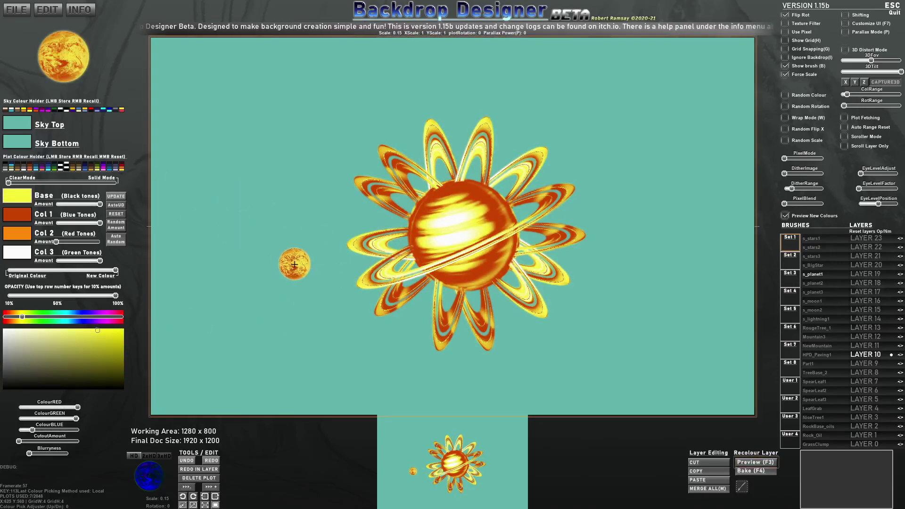
- Capture the whole recoloured planet flower on the canvas as a new brush named Flower
click(758, 463)
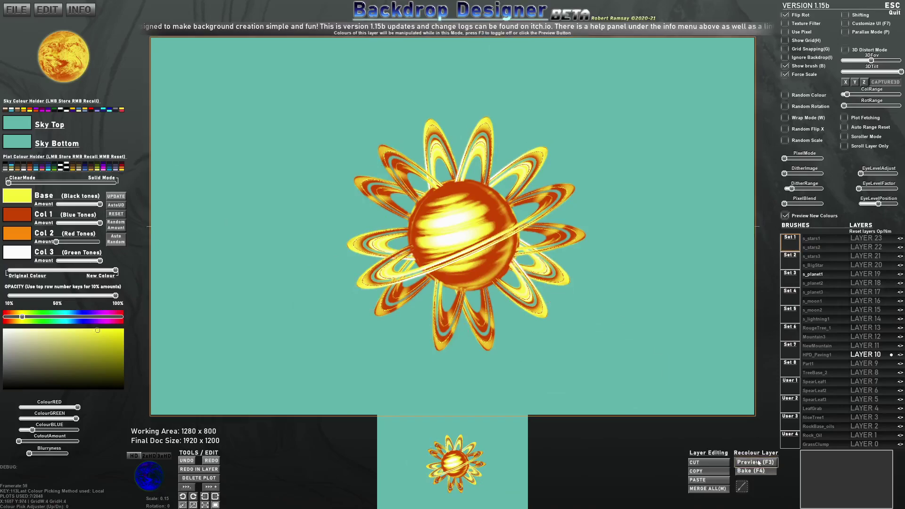
click(880, 354)
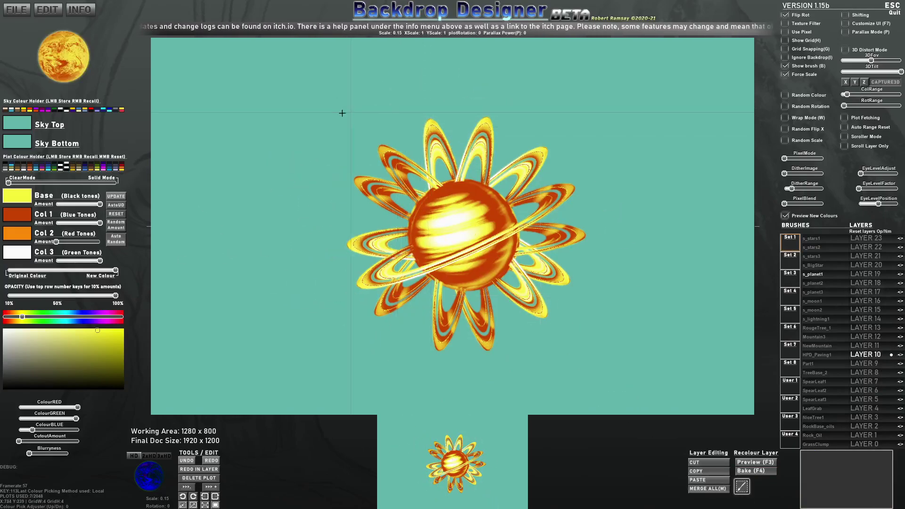
click(742, 486)
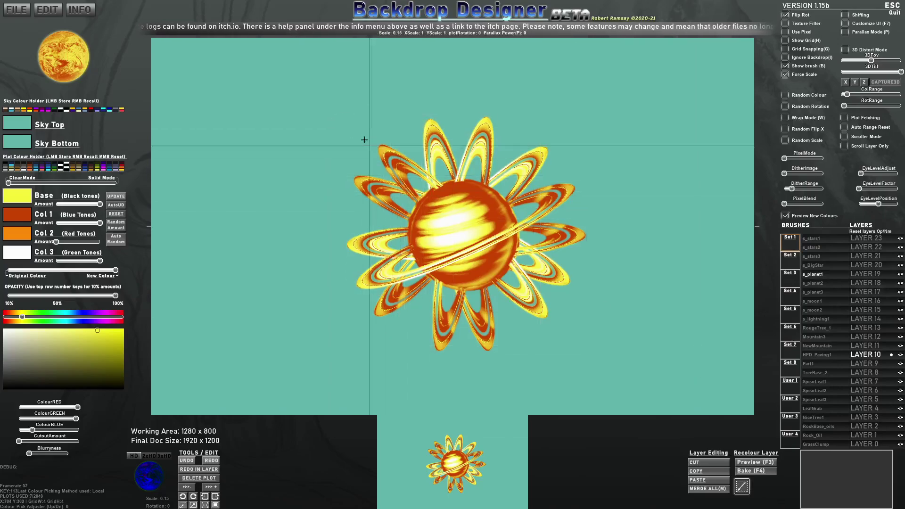
mouse_move(340, 112)
mouse_down()
mouse_move(592, 333)
mouse_move(590, 354)
mouse_up()
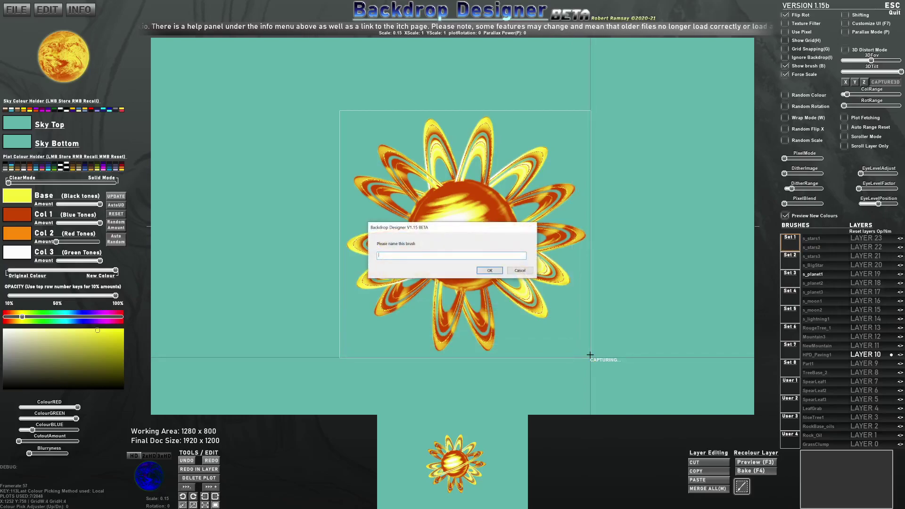
key(Return)
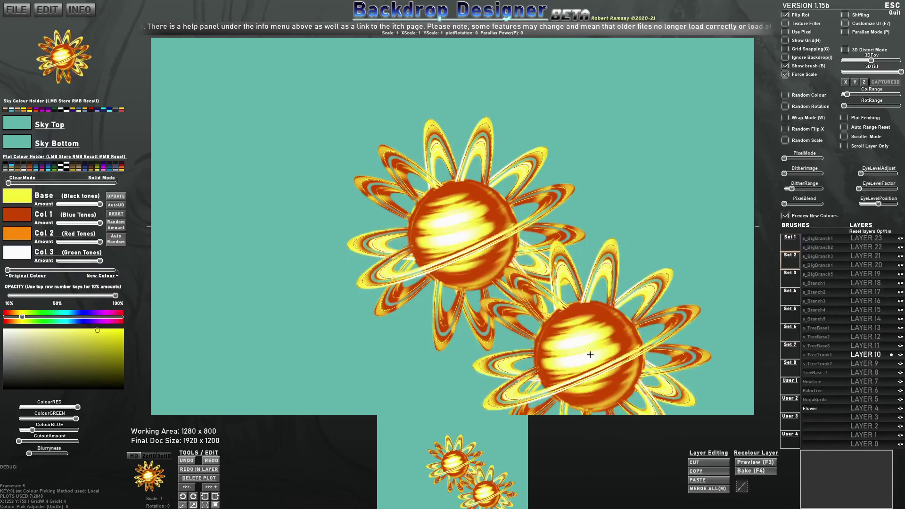
- Reset all plot data to clear the canvas while keeping the Flower brush selected
scroll(283, 248, down, 5)
scroll(283, 248, up, 3)
scroll(589, 189, up, 3)
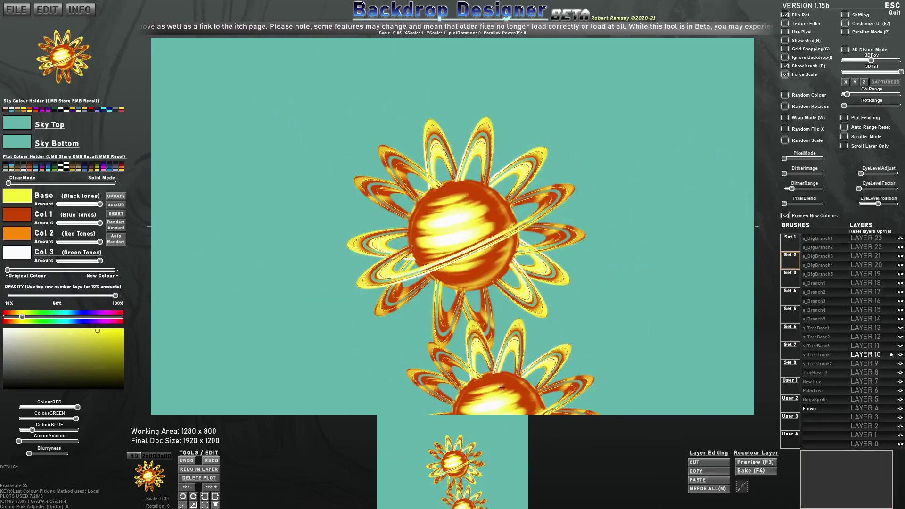
click(18, 9)
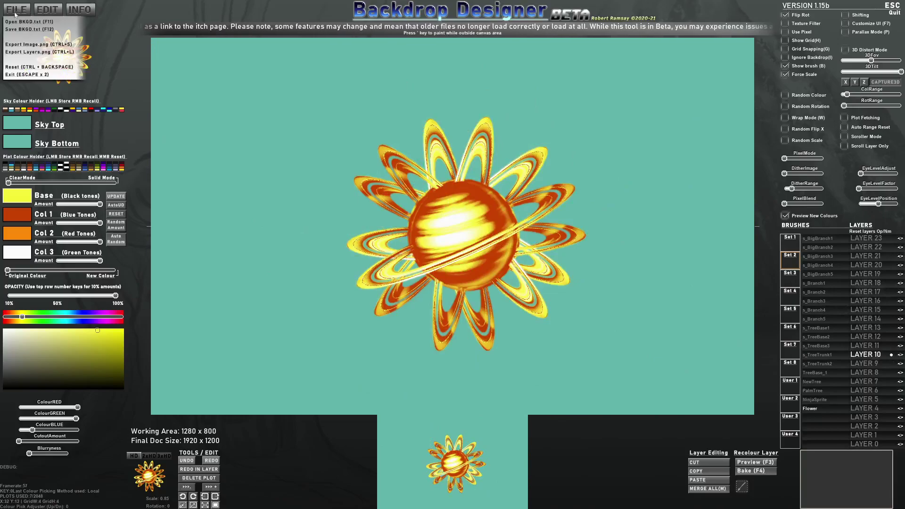
click(21, 67)
click(411, 258)
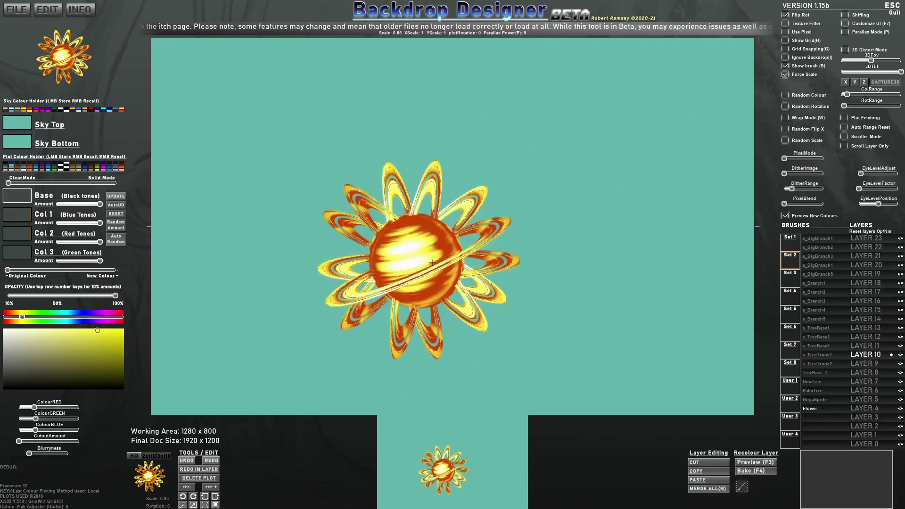
- Try stamping several flowers at scale 0.60 across the canvas and undo the most recent stamps
scroll(445, 204, up, 5)
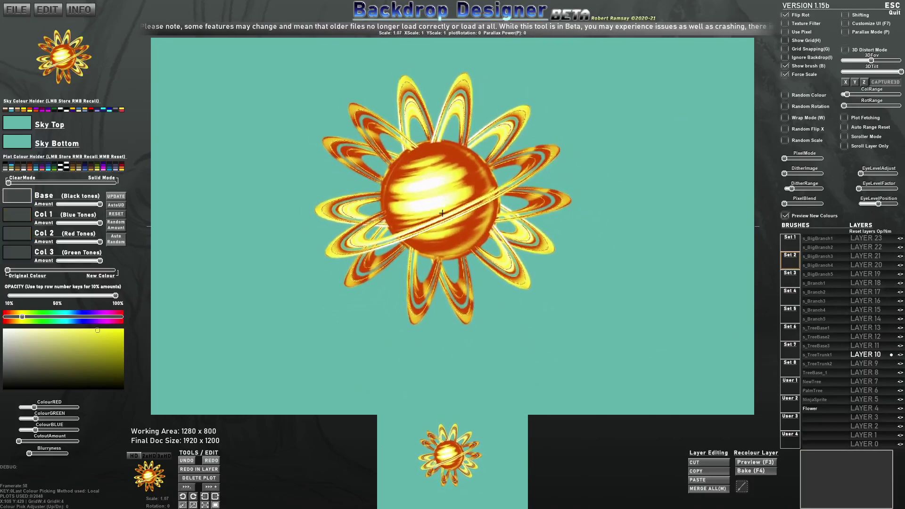
scroll(438, 241, down, 6)
scroll(302, 163, down, 2)
click(292, 216)
click(398, 157)
click(491, 263)
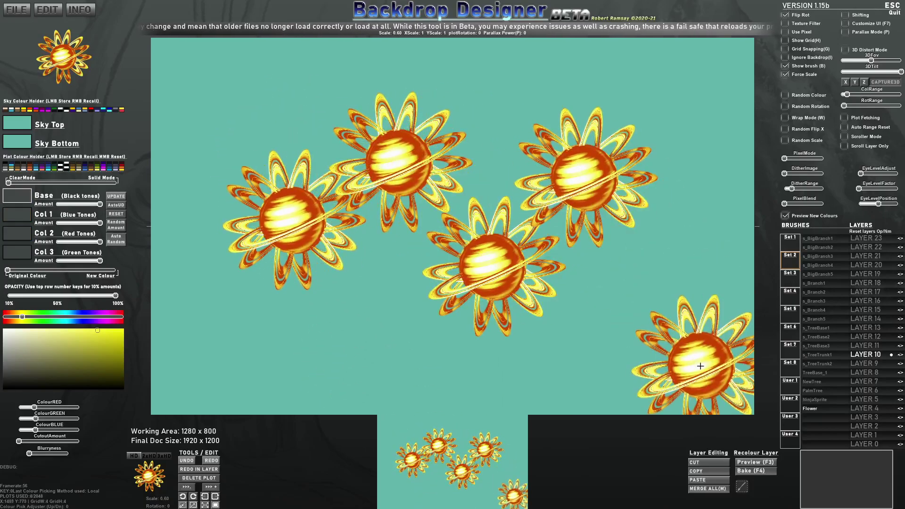
key(ctrl+z)
key(ctrl+z)
key(ctrl+z)
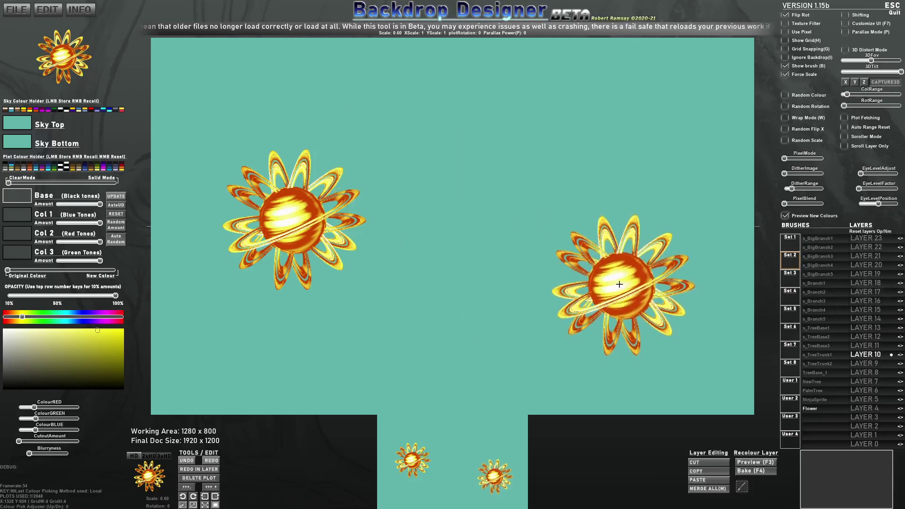
- Enlarge the Flower brush to scale 0.72, undo the trial stamps and place two flowers side by side at mid-height
scroll(295, 198, up, 2)
click(286, 172)
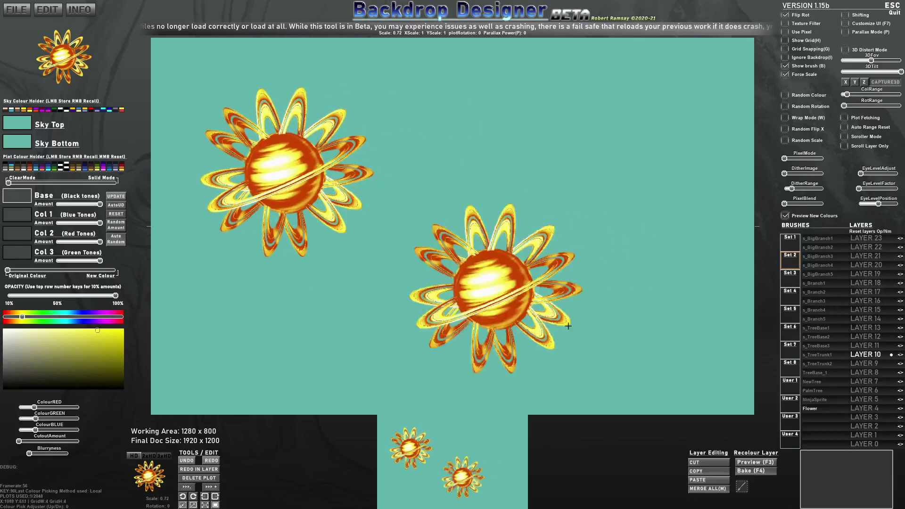
click(548, 180)
key(ctrl+z)
key(ctrl+z)
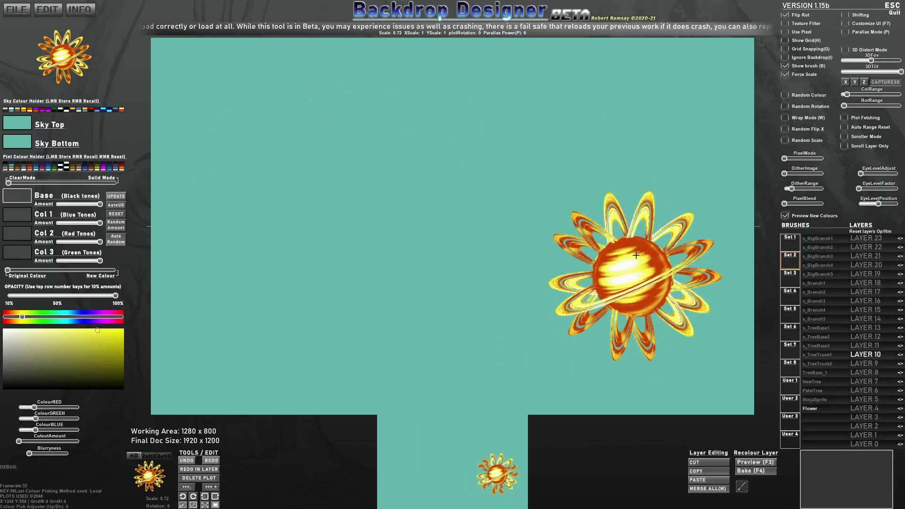
click(625, 225)
click(327, 225)
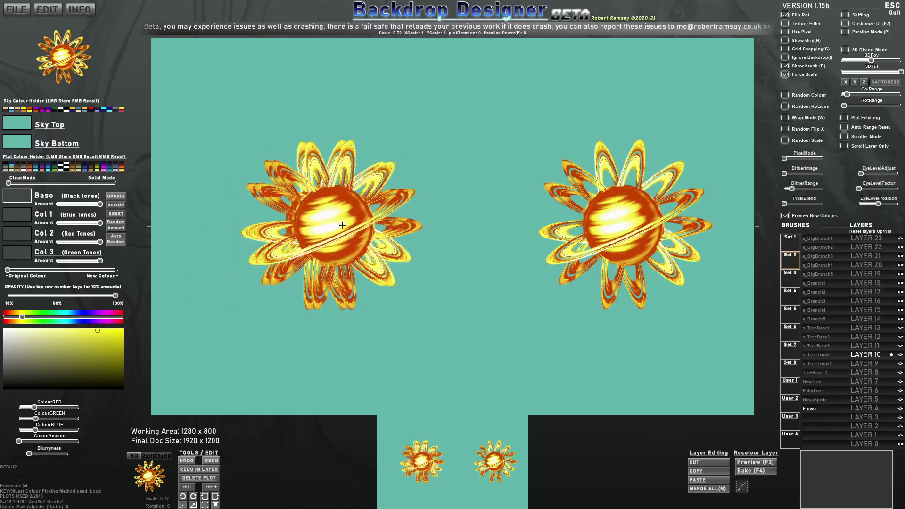
- Blend the last stamped flower about halfway toward the new colours, update it, and return the blend to the original colours
mouse_move(7, 271)
mouse_down()
mouse_move(118, 273)
mouse_move(26, 271)
mouse_move(68, 271)
mouse_up()
click(113, 202)
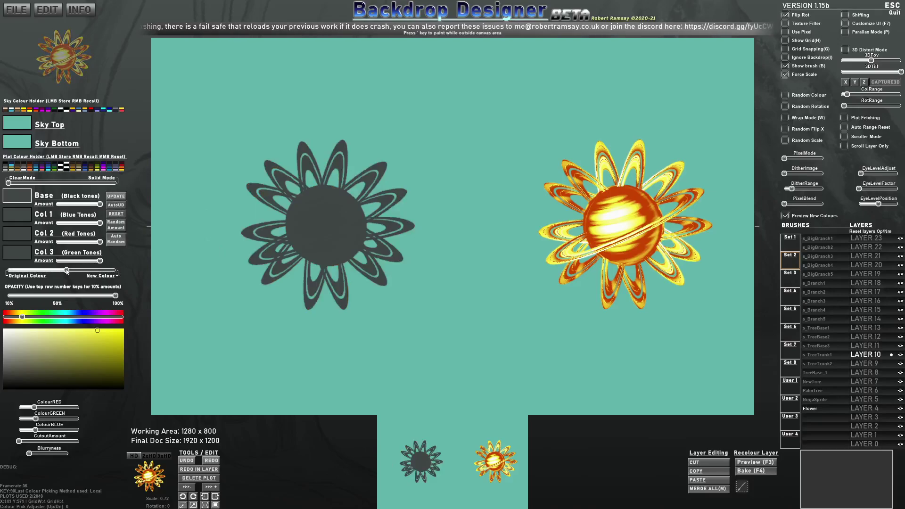
click(116, 198)
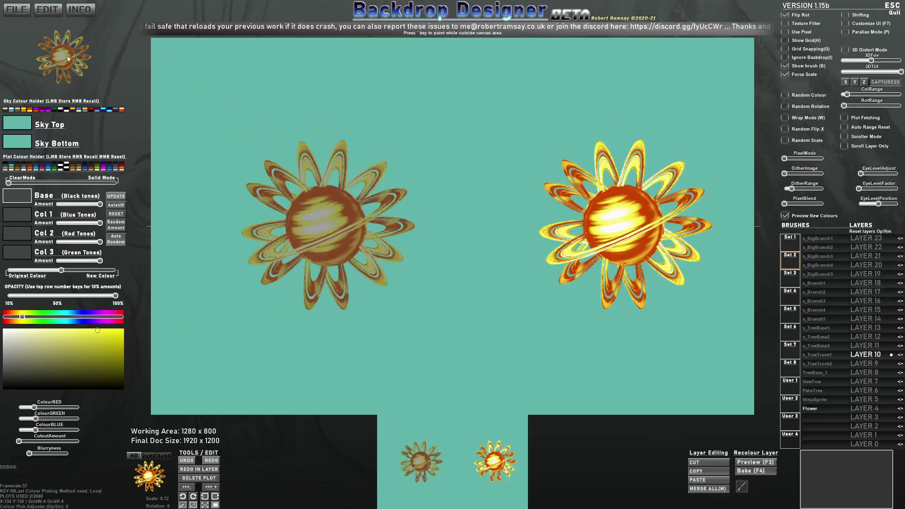
mouse_move(62, 270)
mouse_down()
mouse_move(2, 273)
mouse_move(113, 272)
mouse_move(5, 277)
mouse_up()
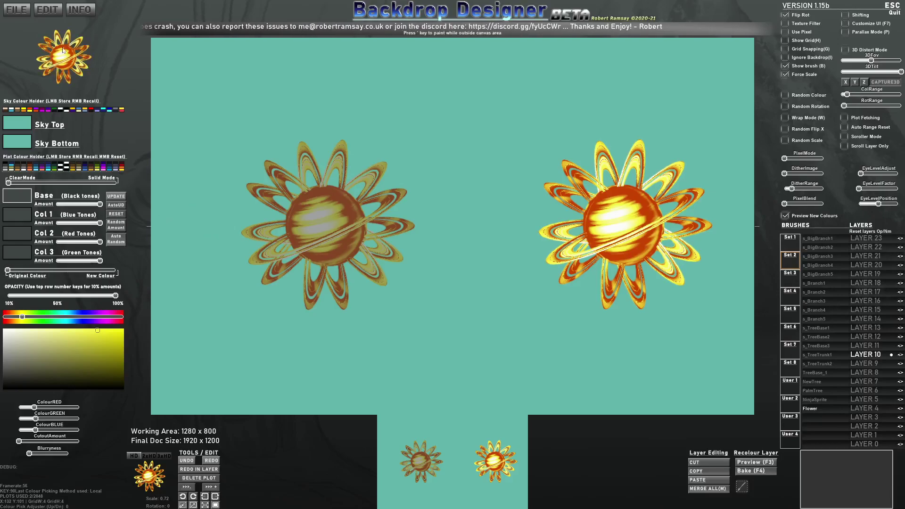
- Turn on AutoUD and recolour the last flower with the stored dark blue to cyan palette, blended mostly toward the new colours
click(111, 202)
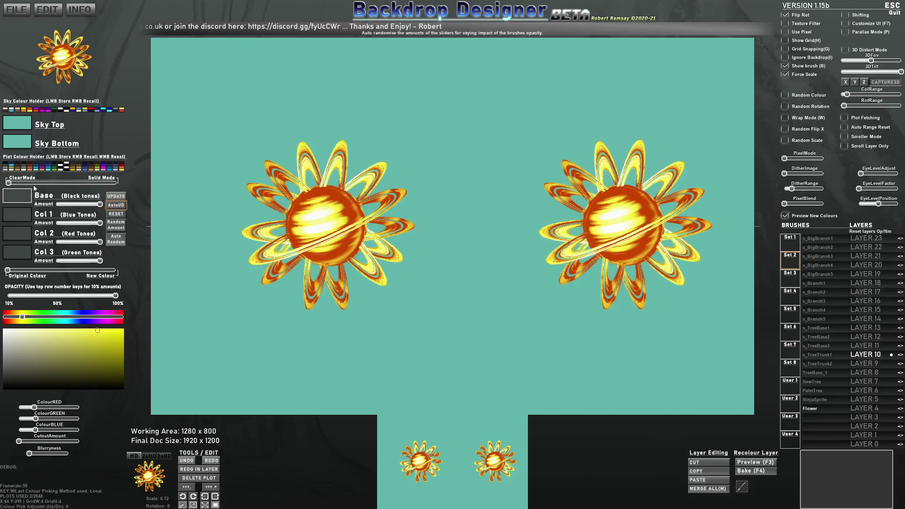
right_click(49, 168)
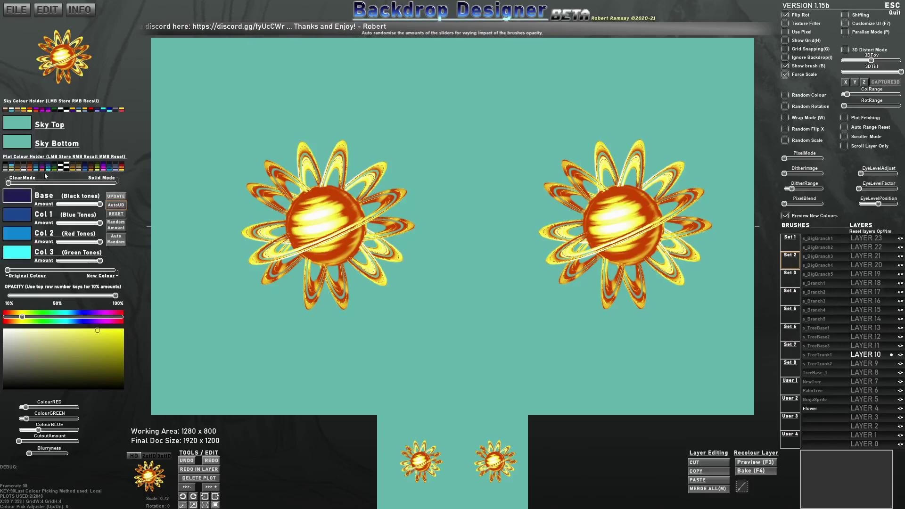
drag(28, 273, 56, 276)
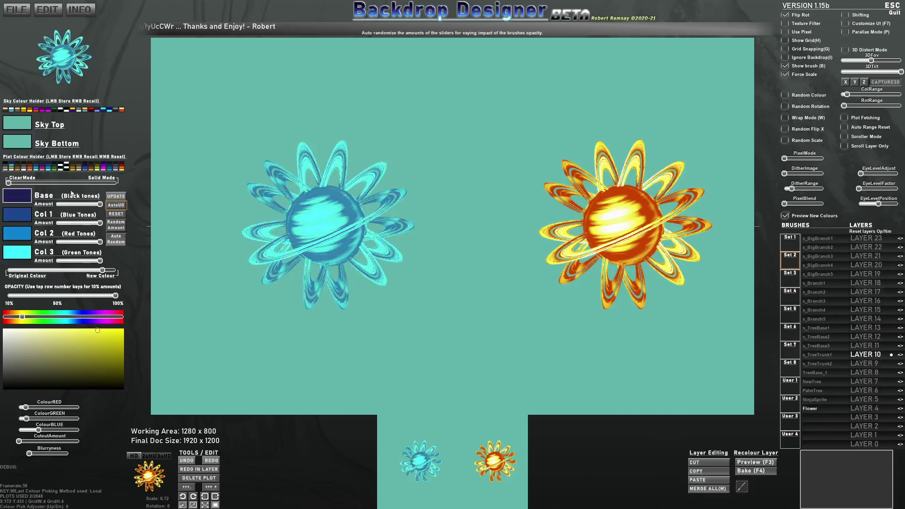
- Try other stored plot palettes on the last flower, ending with the purple and pink one
right_click(84, 169)
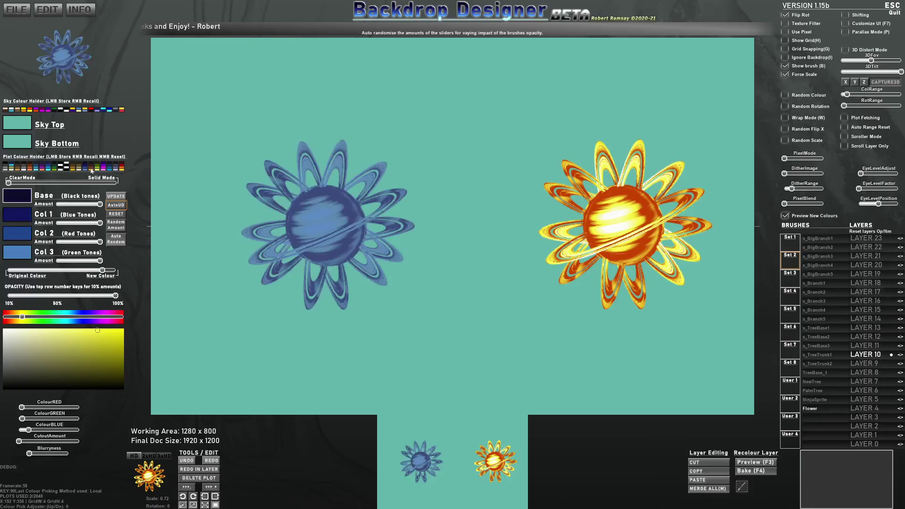
right_click(94, 168)
right_click(97, 169)
right_click(103, 168)
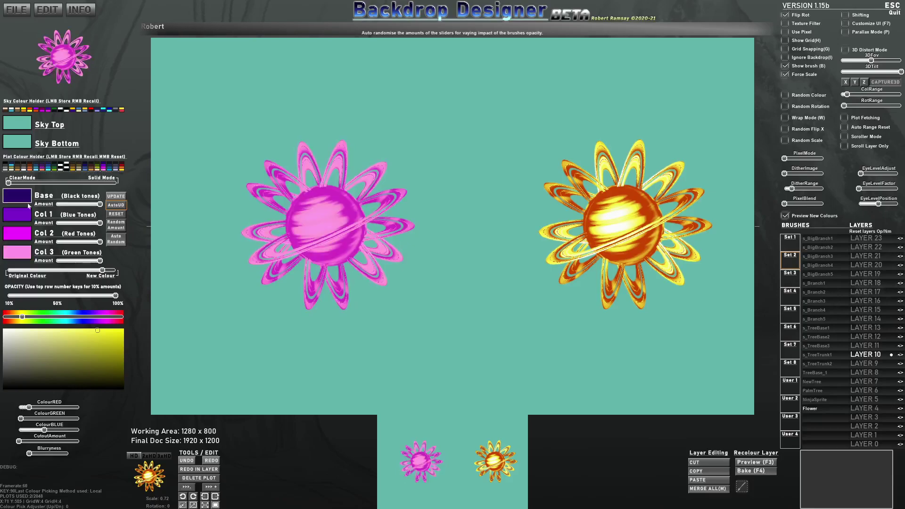
- Recolour the Base tone pale cream and Col 1 turquoise
click(11, 192)
drag(25, 350, 17, 338)
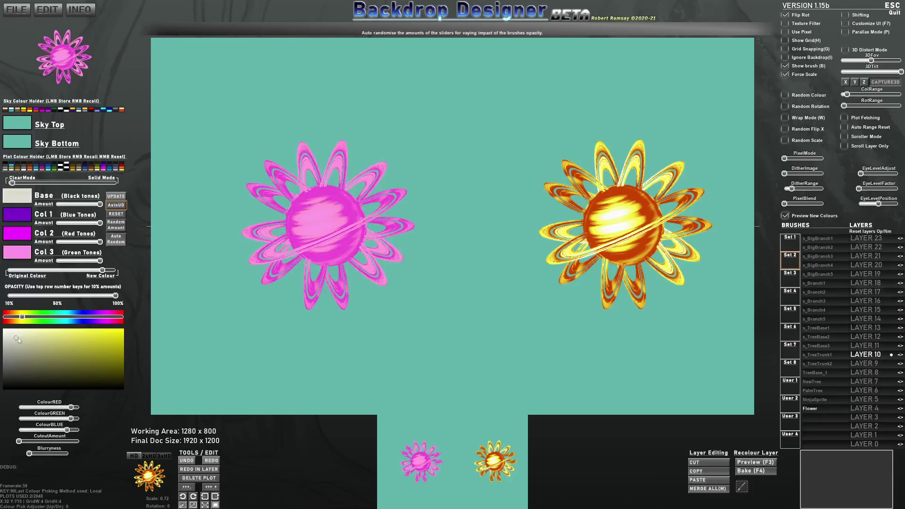
click(22, 211)
click(64, 318)
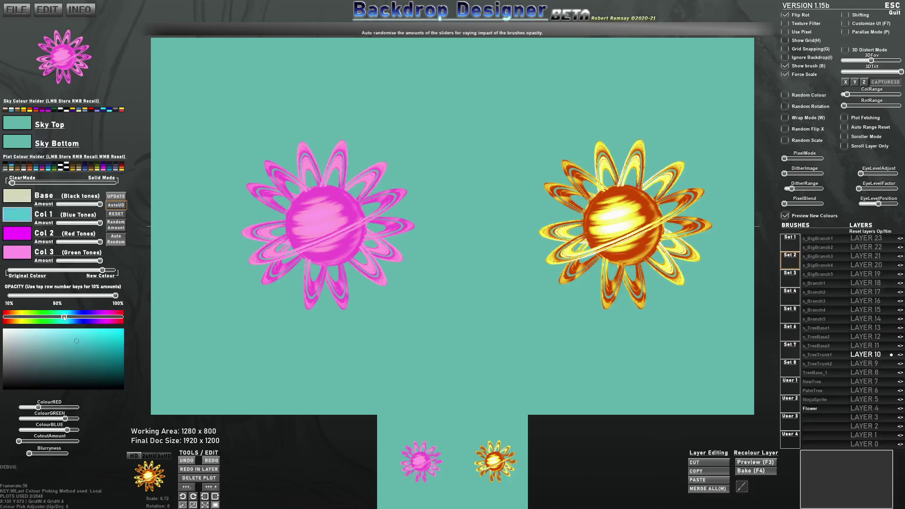
- Recolour Col 2 blue and Col 3 bright green, and store the custom palette in the plot colour holder
click(19, 239)
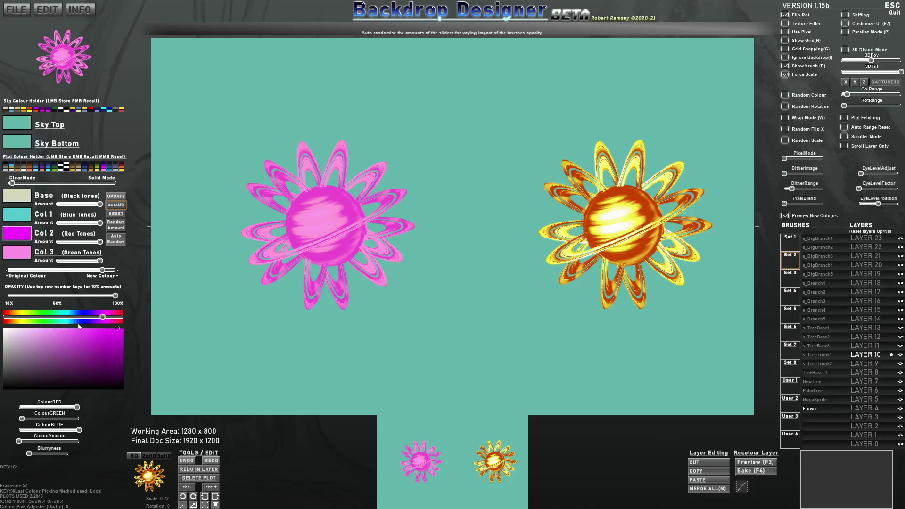
click(52, 313)
click(97, 341)
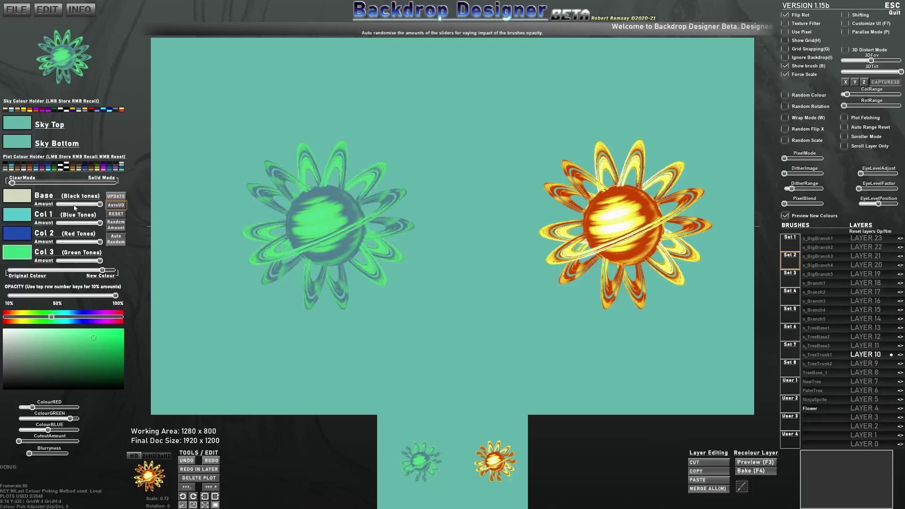
- Switch between the stored red-yellow and custom green palettes, ending on red-yellow with the blend fully at New Colour
right_click(122, 166)
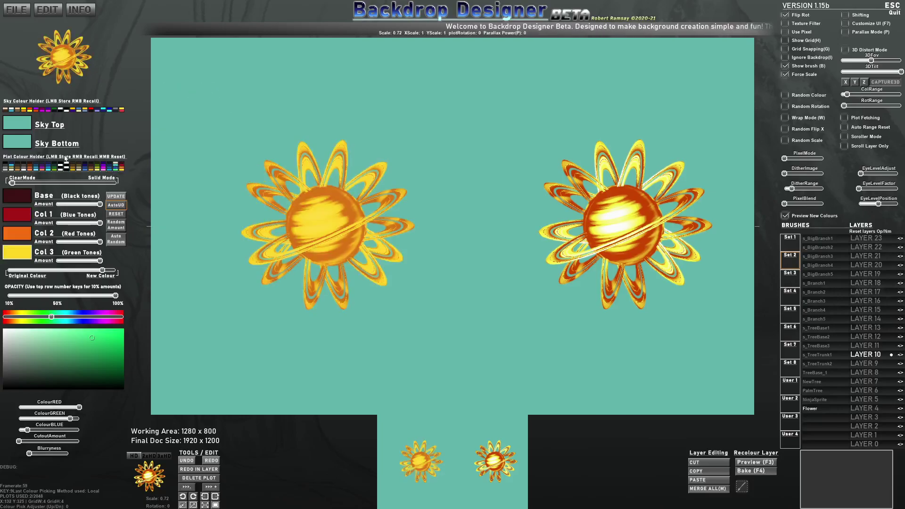
right_click(115, 168)
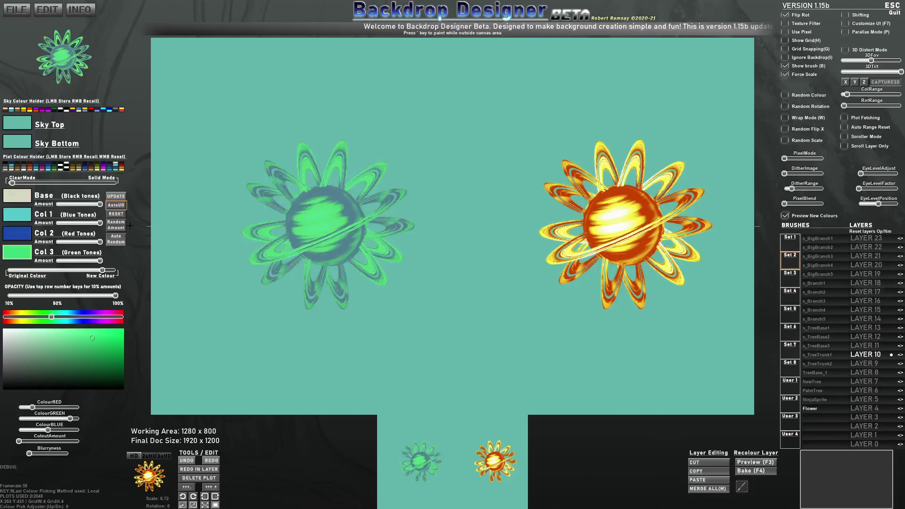
right_click(122, 169)
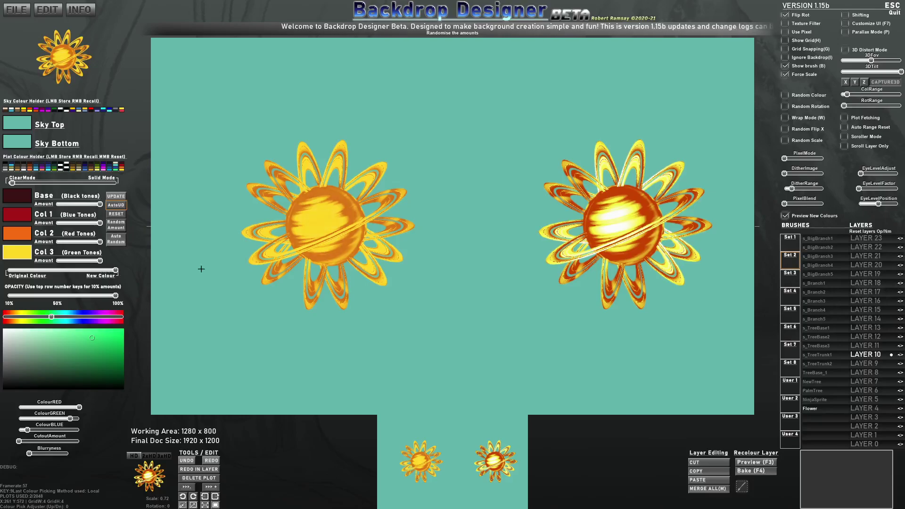
- Stamp several red-yellow palette flowers around the first flower, reducing the brush scale to 0.45
scroll(331, 236, down, 3)
click(280, 258)
click(369, 307)
scroll(369, 307, down, 2)
click(448, 193)
click(459, 328)
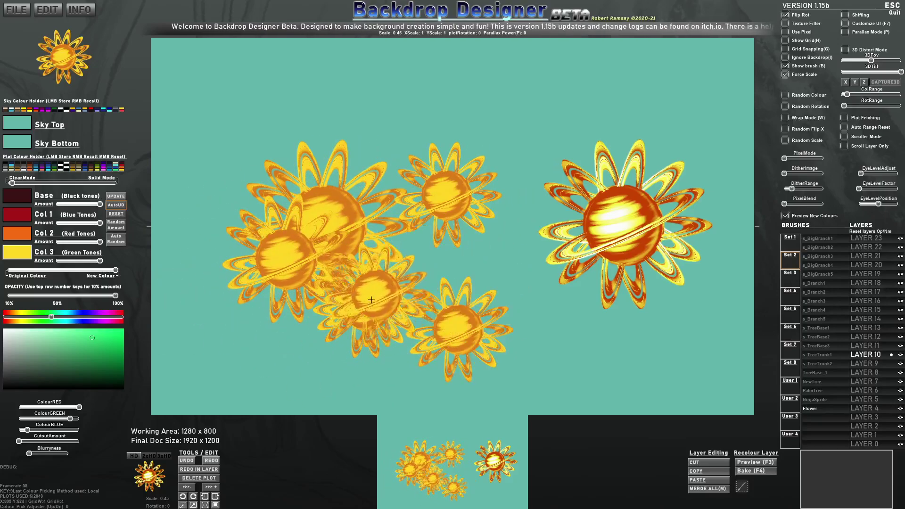
click(257, 279)
click(327, 262)
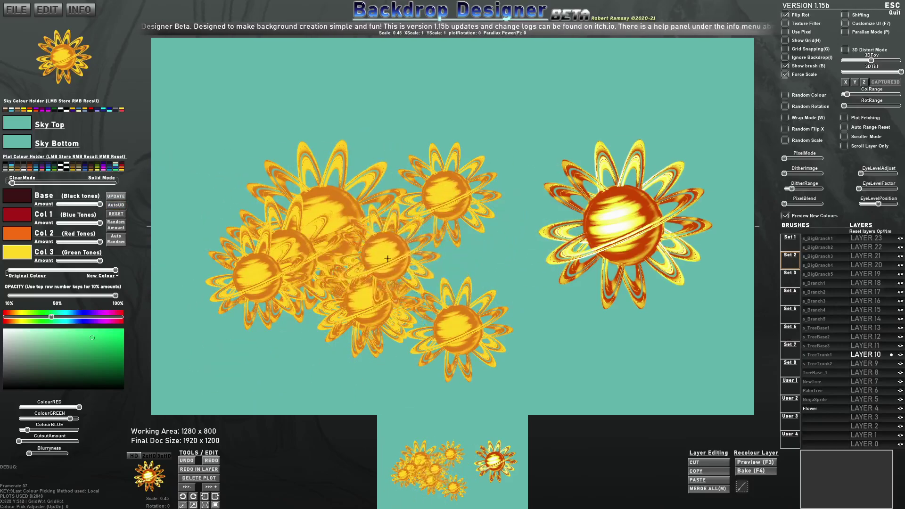
- Reset all plot data, and enable Random Colour with ColRange raised to about half
key(ctrl+n)
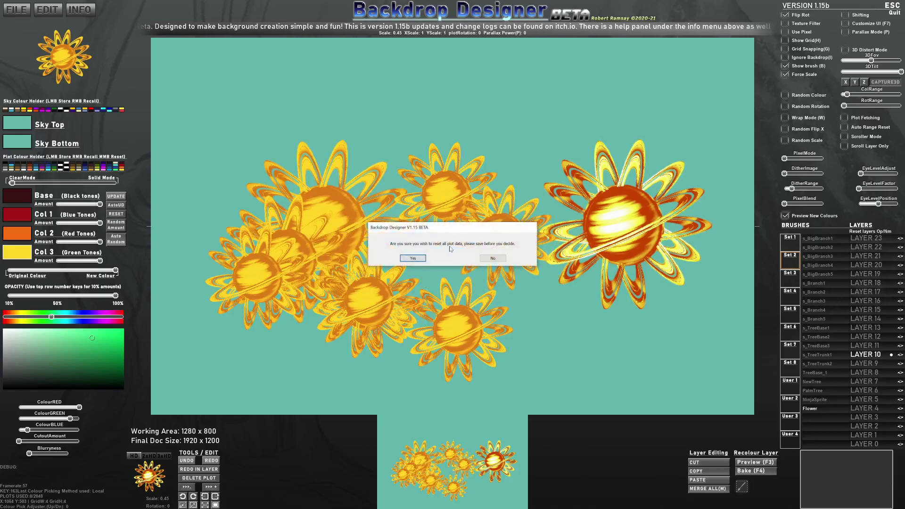
click(412, 259)
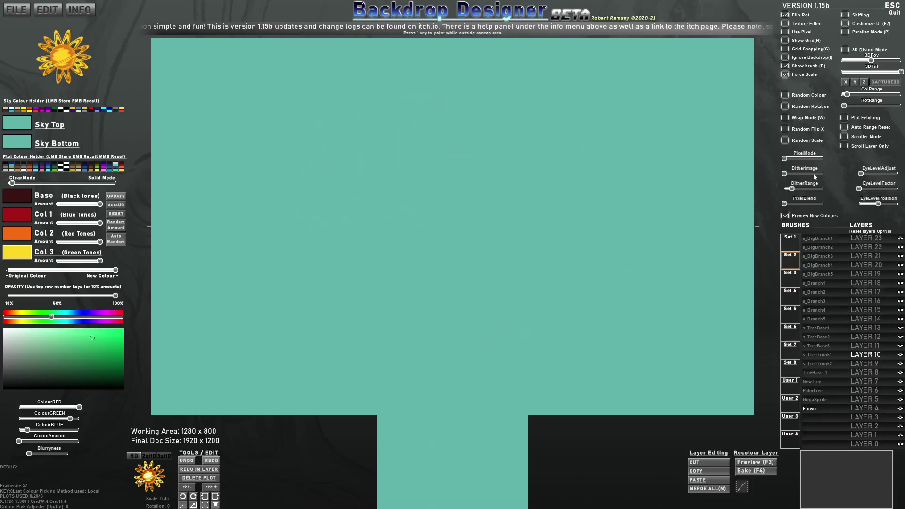
scroll(435, 151, up, 3)
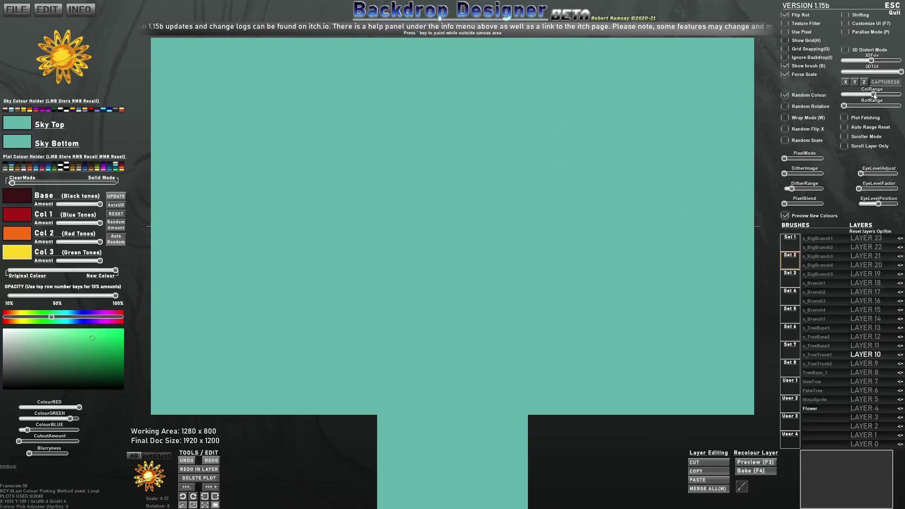
- Stamp randomly coloured flowers at scale 0.57 in rows across the canvas
click(287, 158)
click(421, 165)
click(582, 162)
click(528, 261)
click(410, 268)
click(283, 273)
click(351, 347)
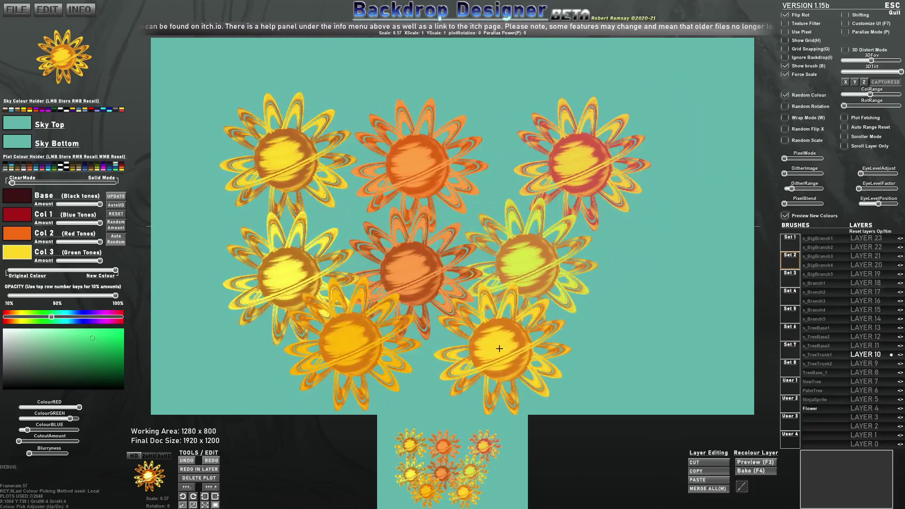
- Stamp randomly coloured flowers across the canvas, trying ColRange at maximum, near minimum and about half
click(474, 343)
click(620, 348)
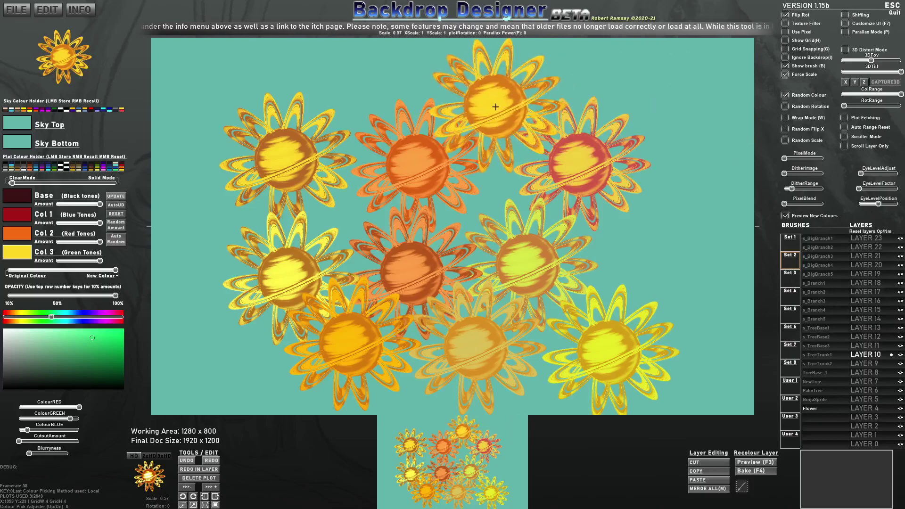
click(493, 104)
click(358, 151)
click(481, 217)
click(362, 239)
click(393, 203)
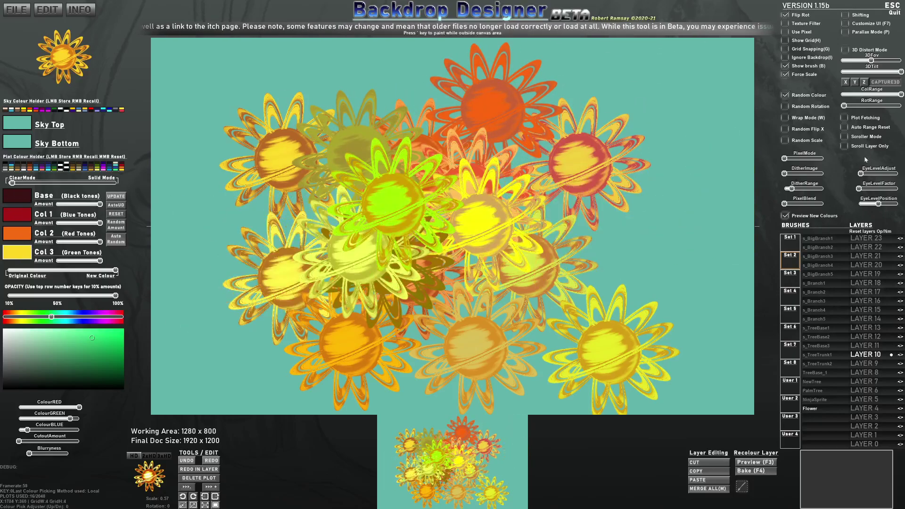
mouse_move(672, 243)
mouse_down()
mouse_move(662, 265)
mouse_move(583, 257)
mouse_move(624, 218)
mouse_move(651, 266)
mouse_move(581, 289)
mouse_move(574, 220)
mouse_move(639, 211)
mouse_move(651, 266)
mouse_up()
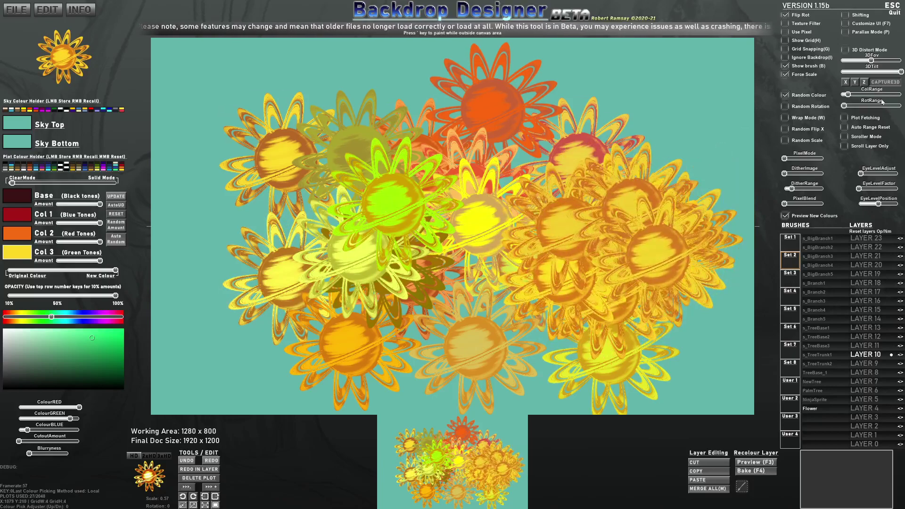
mouse_move(590, 188)
mouse_down()
mouse_move(547, 222)
mouse_move(576, 255)
mouse_move(543, 221)
mouse_move(633, 171)
mouse_up()
- Reset all plot data and paint winding trails of randomly coloured flowers at brush scale 0.27
key(Delete)
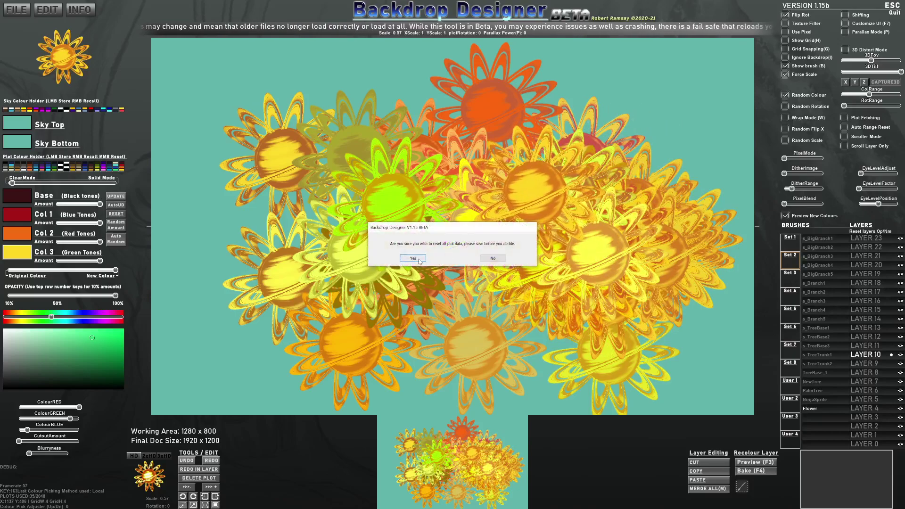
click(422, 254)
scroll(422, 254, down, 6)
drag(231, 142, 631, 154)
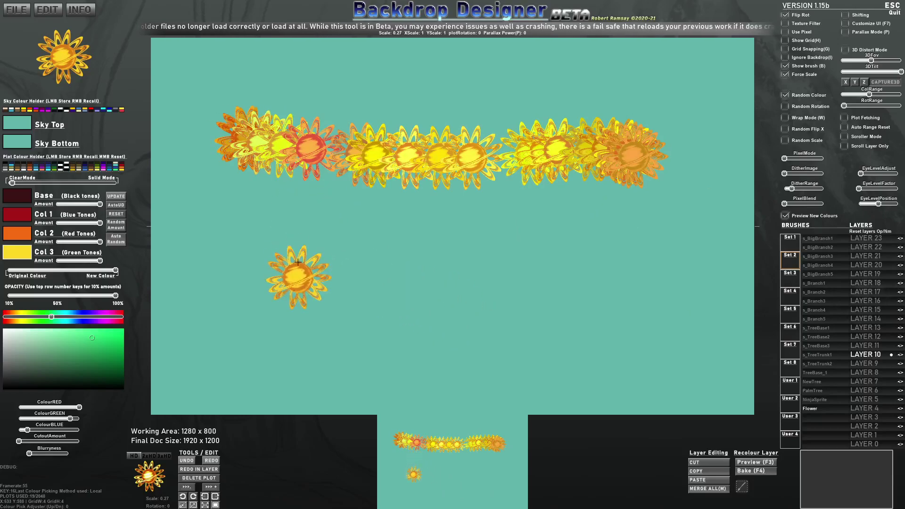
mouse_move(213, 200)
mouse_down()
mouse_move(325, 245)
mouse_move(521, 290)
mouse_up()
mouse_move(370, 360)
mouse_down()
mouse_move(499, 325)
mouse_move(589, 245)
mouse_move(564, 85)
mouse_up()
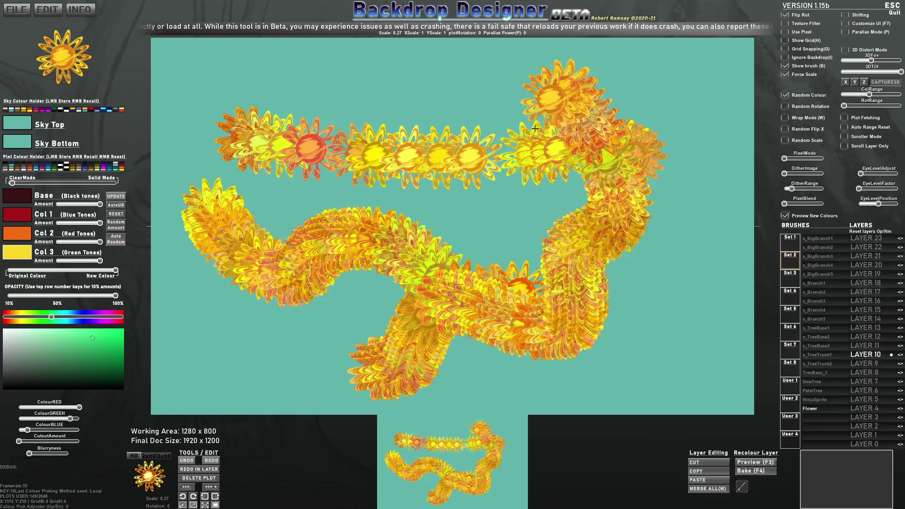
mouse_move(507, 242)
mouse_down()
mouse_move(403, 136)
mouse_move(291, 155)
mouse_move(344, 373)
mouse_move(475, 336)
mouse_move(637, 348)
mouse_move(621, 216)
mouse_move(676, 254)
mouse_up()
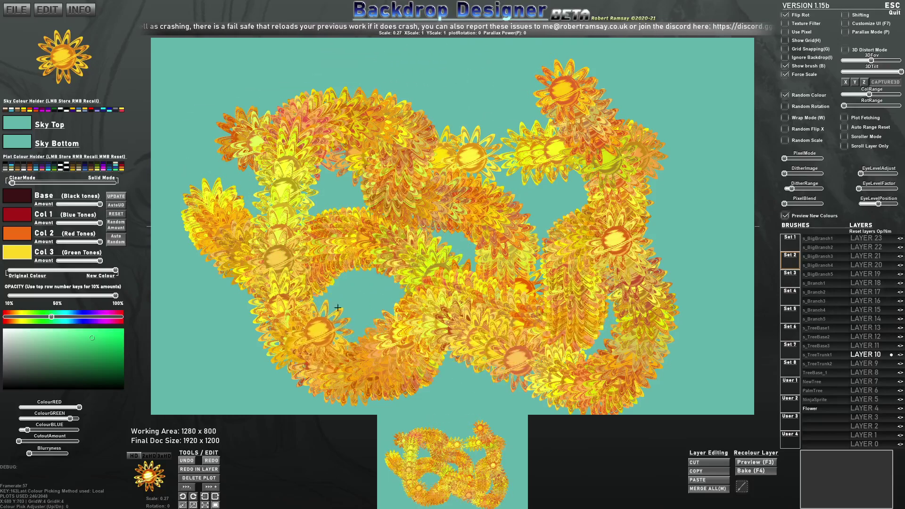
- Reset all plot data, and raise EyeLevelAdjust and EyeLevelFactor to maximum with the brush scale at 0.52
key(ctrl+n)
click(413, 258)
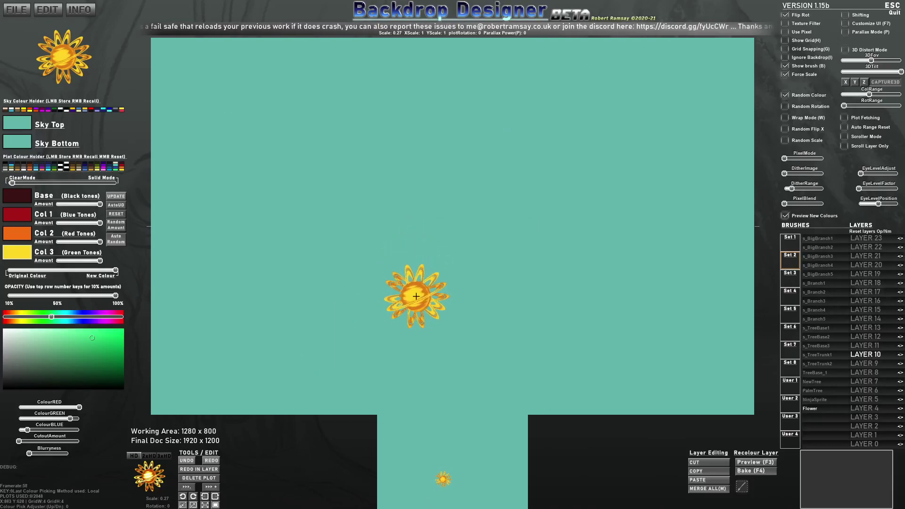
scroll(299, 307, up, 5)
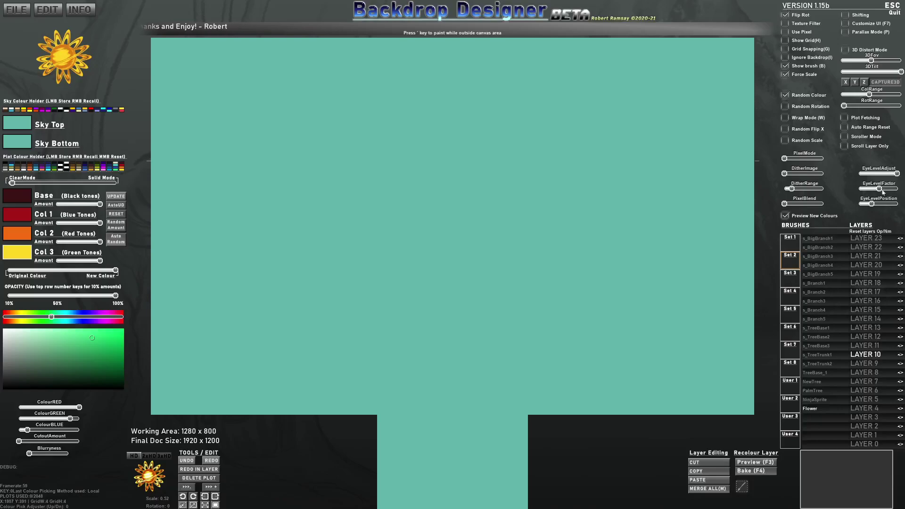
scroll(646, 156, up, 5)
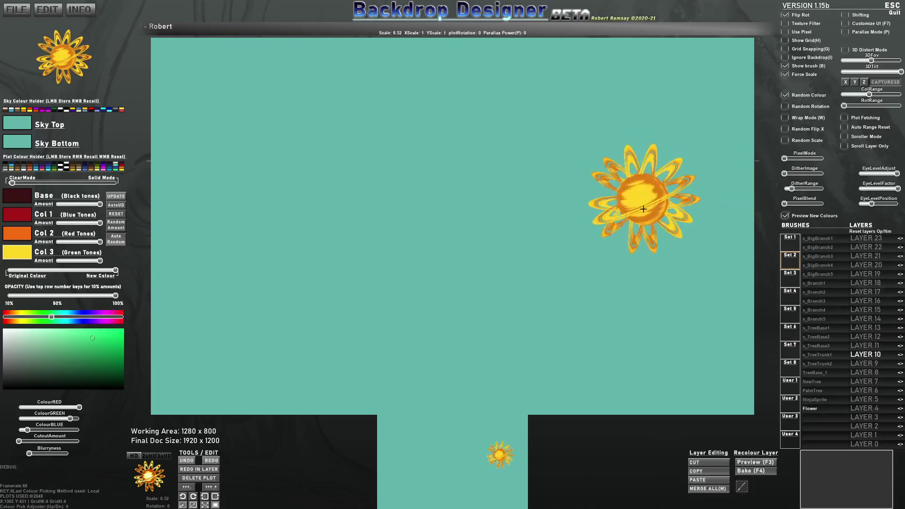
- Examine how the flower brush changes size between the upper and lower canvas, ending at brush scale 0.27
scroll(646, 163, down, 5)
scroll(646, 166, up, 5)
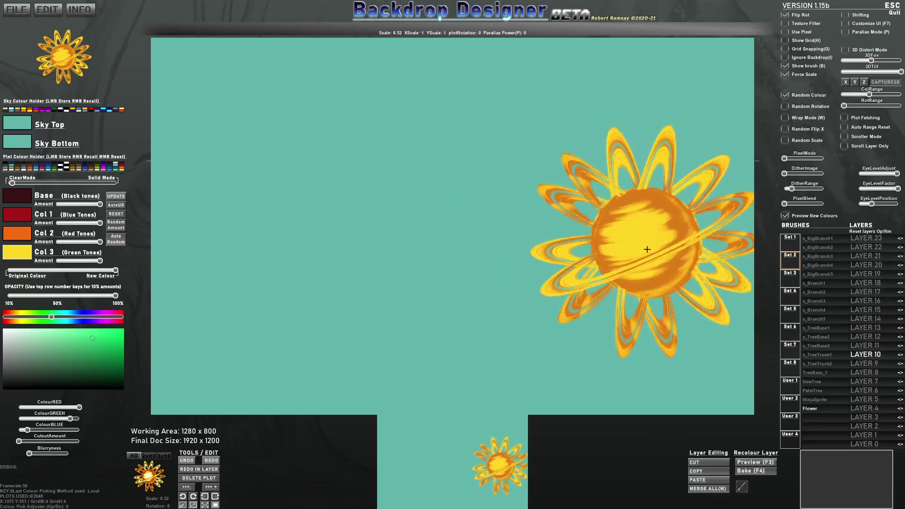
scroll(613, 198, down, 4)
scroll(410, 333, up, 5)
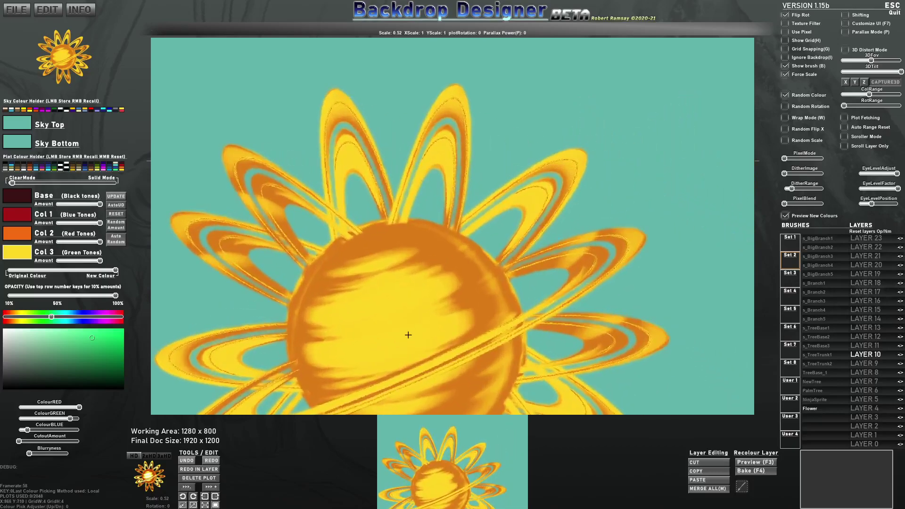
scroll(431, 236, down, 4)
scroll(535, 182, down, 5)
scroll(596, 245, up, 5)
scroll(583, 175, down, 4)
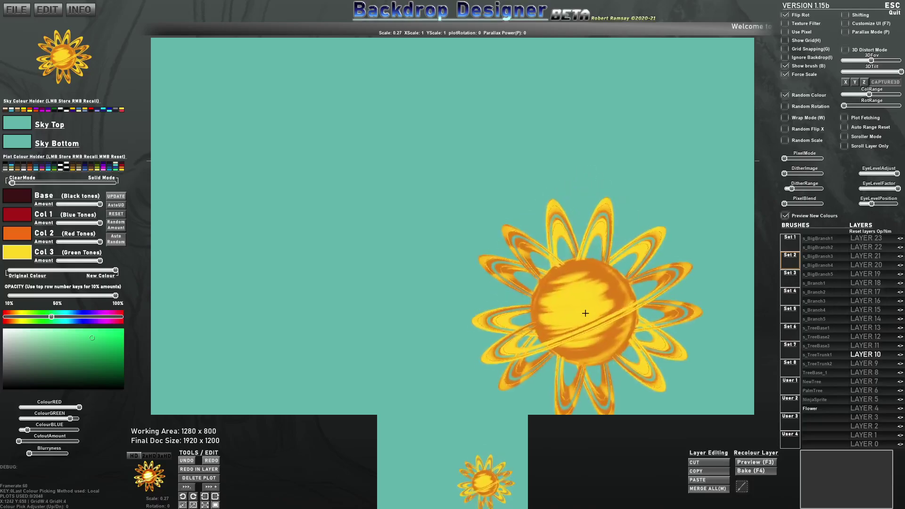
- Stamp five randomly coloured flowers with eye-level scaling: two low on the canvas, one at mid-height and two near the horizon line
click(586, 318)
click(315, 315)
scroll(434, 222, up, 4)
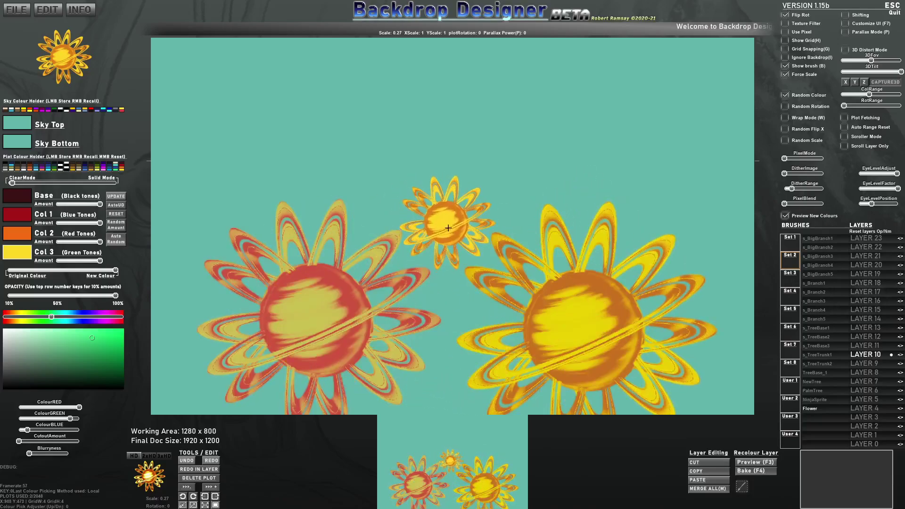
click(447, 244)
scroll(500, 207, down, 4)
click(526, 197)
click(354, 191)
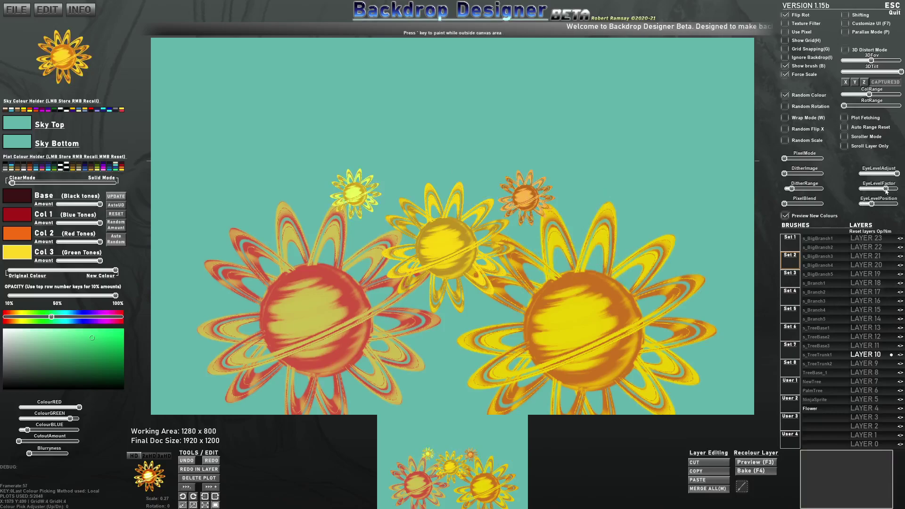
- Lower EyeLevelAdjust to about three quarters, set EyeLevelFactor to minimum, and stamp five flowers in the upper part of the canvas
mouse_move(897, 173)
mouse_down()
mouse_move(875, 175)
mouse_move(889, 173)
mouse_up()
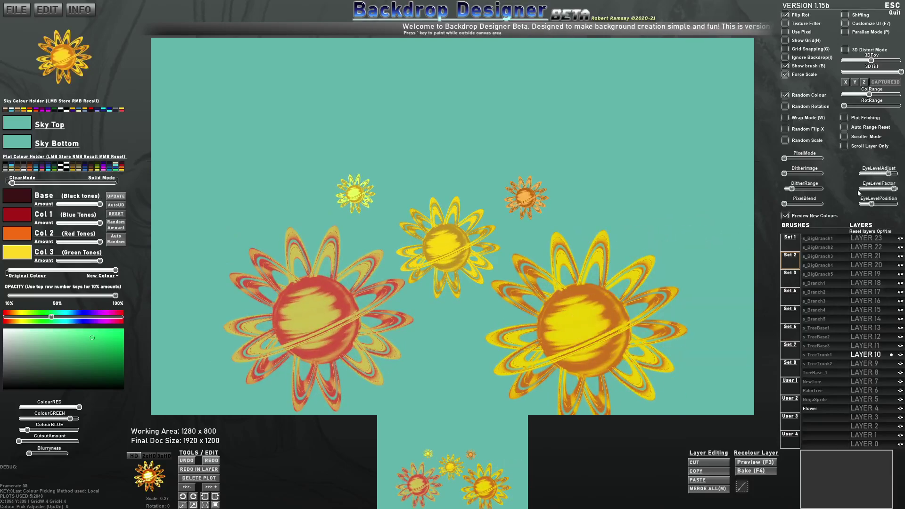
click(596, 193)
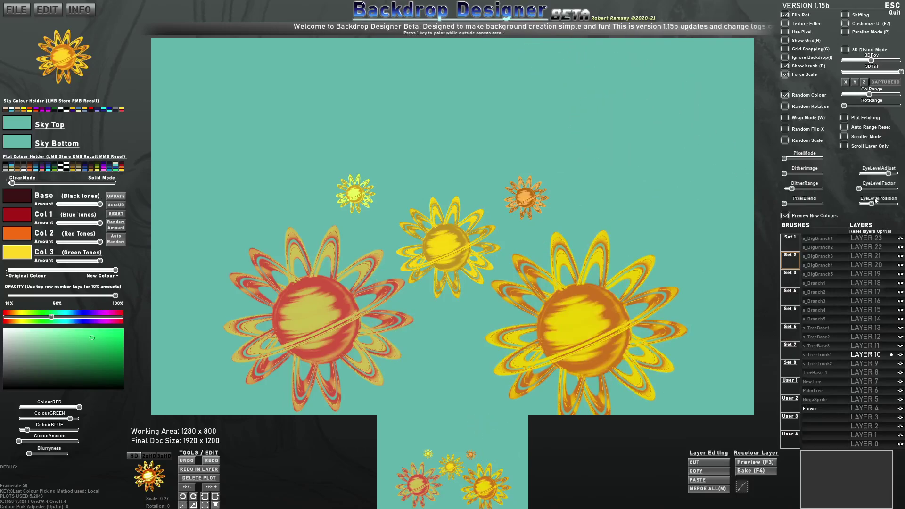
click(551, 105)
click(655, 112)
click(441, 105)
click(619, 177)
click(716, 210)
click(613, 201)
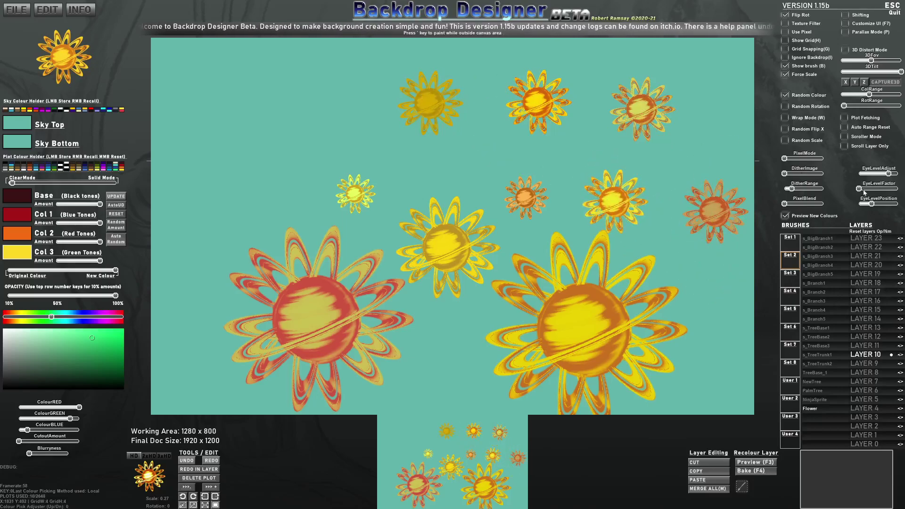
- Set EyeLevelFactor to about half, raise EyeLevelPosition slightly, and vary EyeLevelAdjust to rescale the flowers, ending at a high setting
mouse_move(886, 173)
mouse_down()
mouse_move(878, 172)
mouse_move(888, 174)
mouse_up()
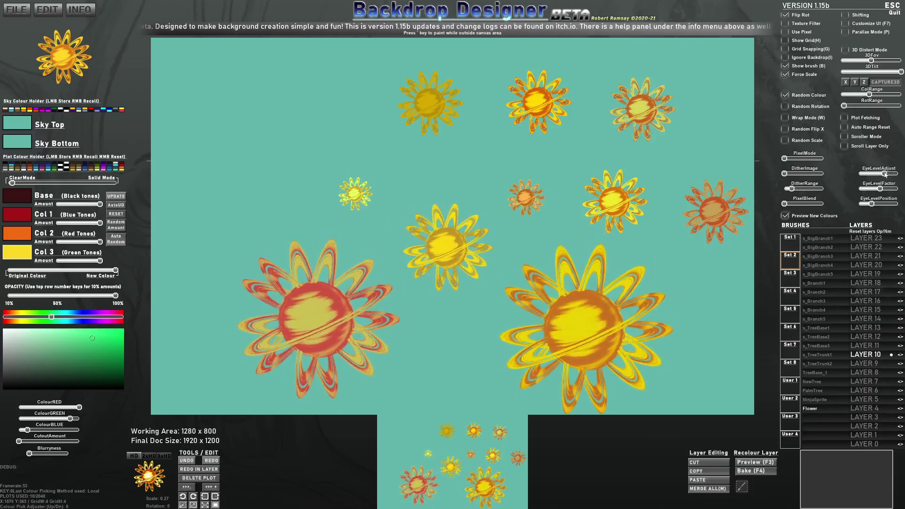
drag(873, 203, 873, 204)
click(889, 173)
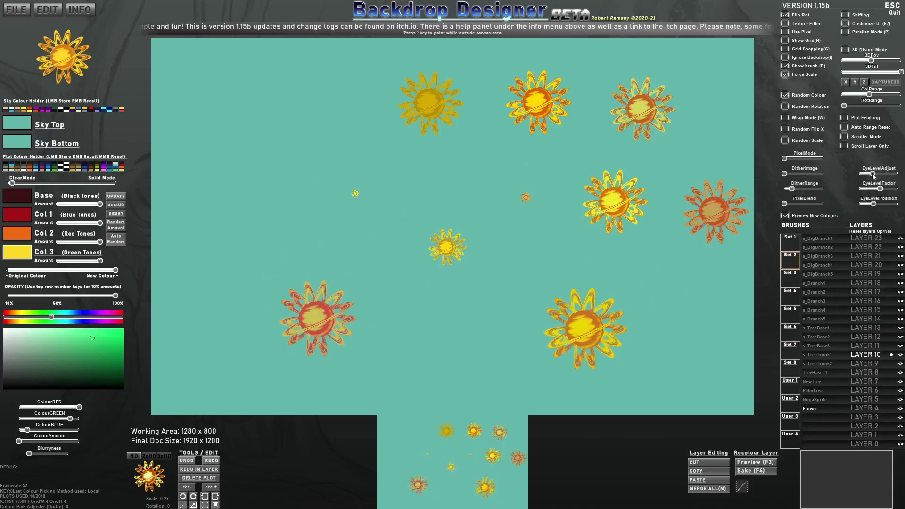
drag(889, 174, 891, 174)
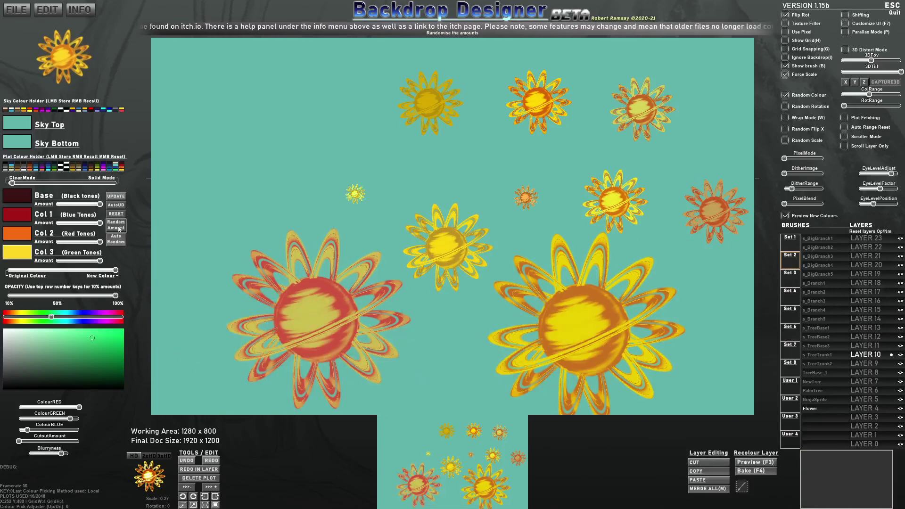
- Try a strong Blurryness in the recolour preview of layer 10, returning it to minimum and leaving the preview
click(753, 463)
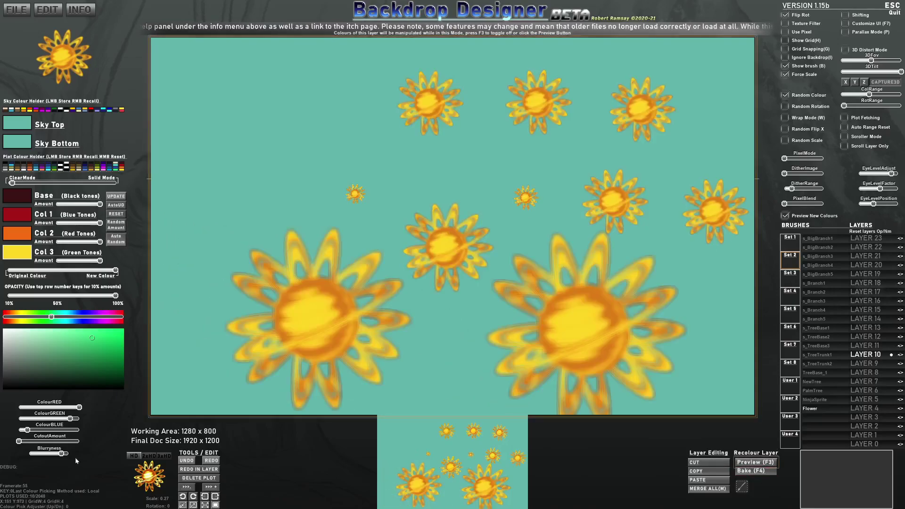
mouse_move(53, 454)
mouse_down()
mouse_move(31, 454)
mouse_move(65, 454)
mouse_move(31, 454)
mouse_move(60, 458)
mouse_move(32, 459)
mouse_move(53, 460)
mouse_up()
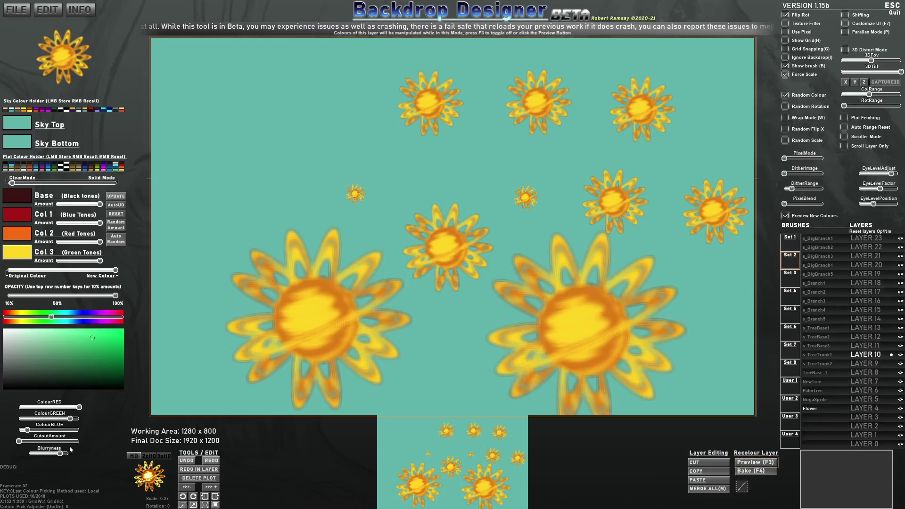
drag(59, 455, 24, 453)
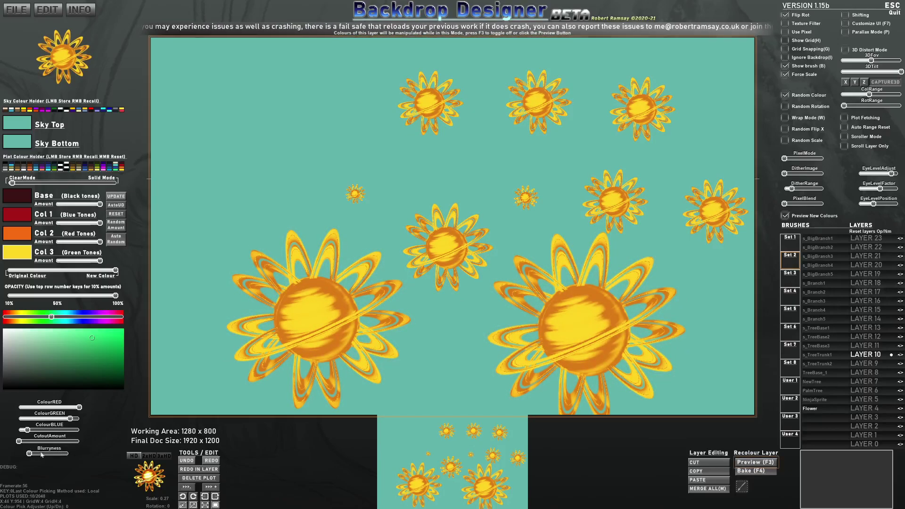
click(435, 321)
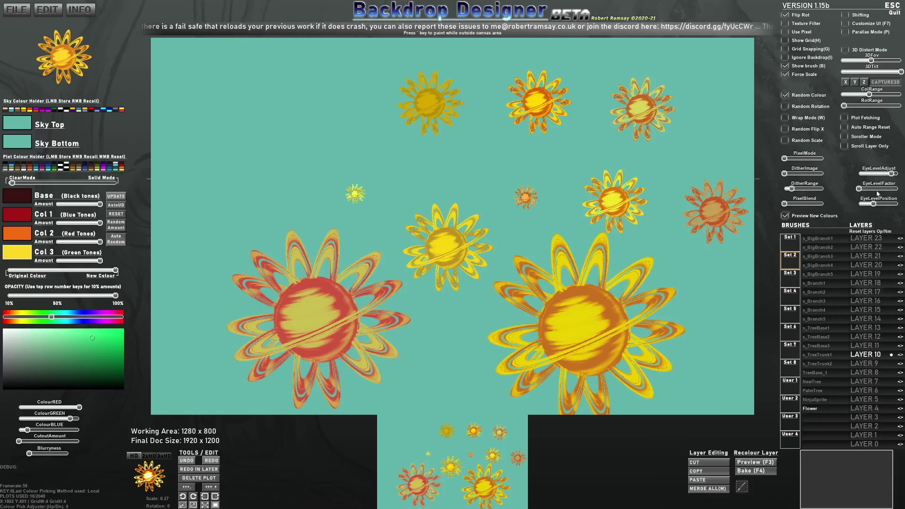
- Stamp seven randomly coloured flowers among the existing ones with EyeLevelFactor at minimum and brush scale 0.27
click(371, 152)
click(317, 218)
click(286, 246)
click(411, 307)
click(480, 256)
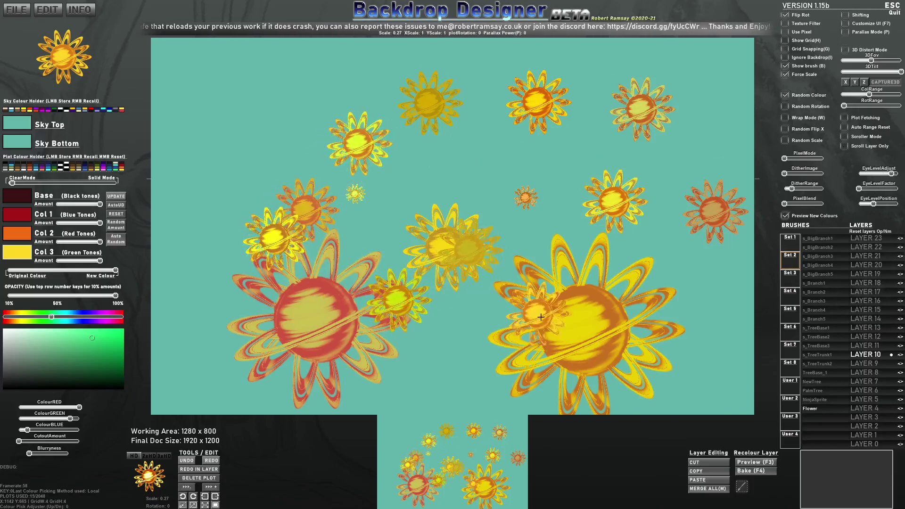
click(541, 316)
click(590, 297)
- Reset all plot data and enlarge the flower brush to scale 1.00
key(ctrl+n)
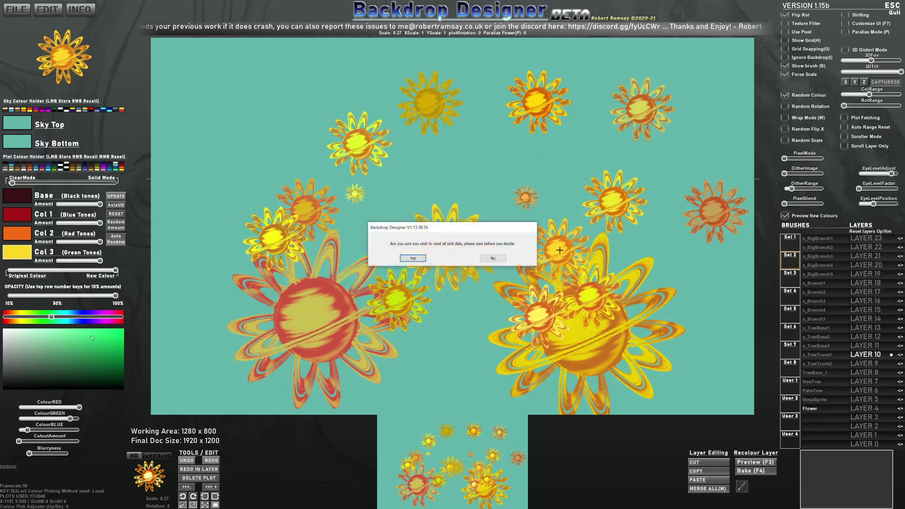
click(412, 258)
scroll(429, 226, up, 10)
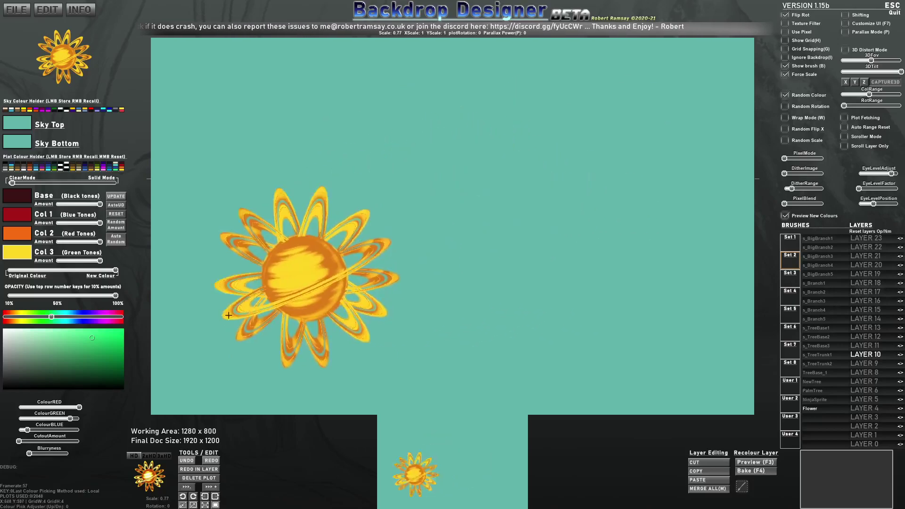
scroll(431, 245, up, 3)
scroll(430, 246, up, 6)
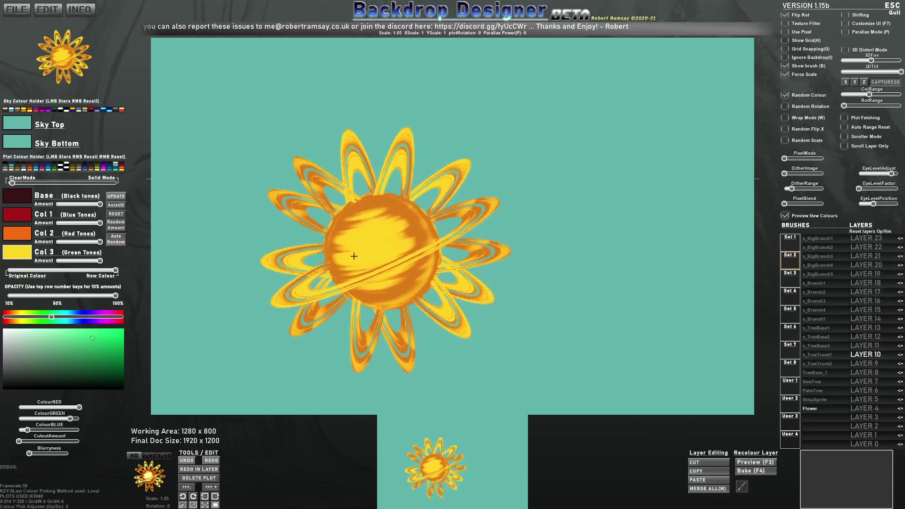
scroll(471, 254, down, 4)
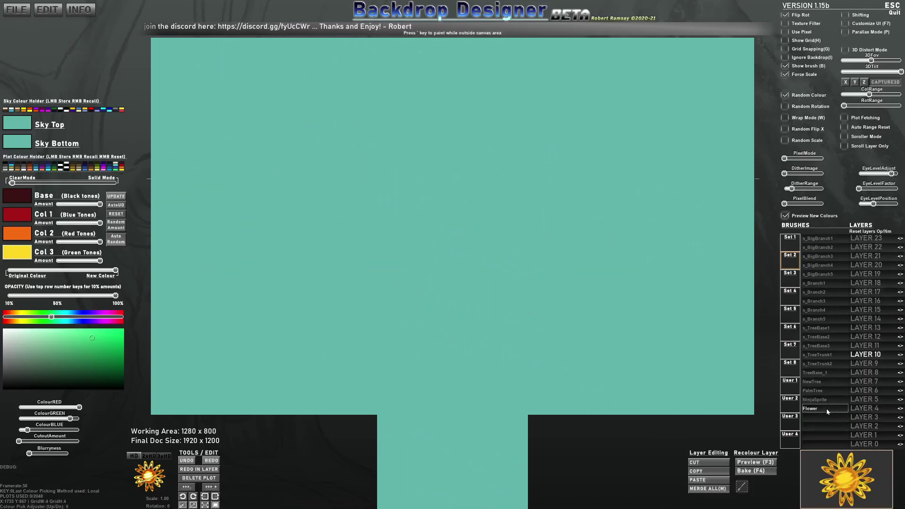
- Try the PalmTree brush with blends between Original Colour and New Colour, undoing both stamped palms
click(816, 391)
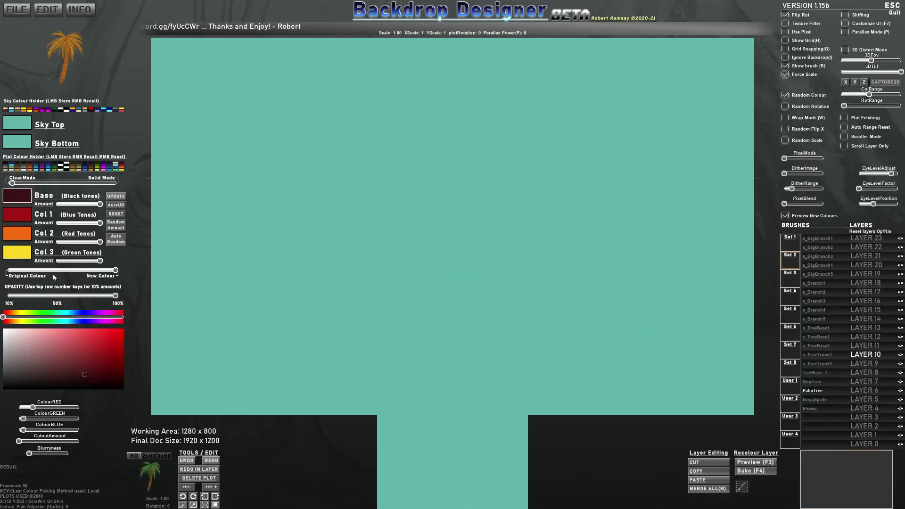
click(310, 235)
click(27, 275)
click(496, 239)
click(65, 274)
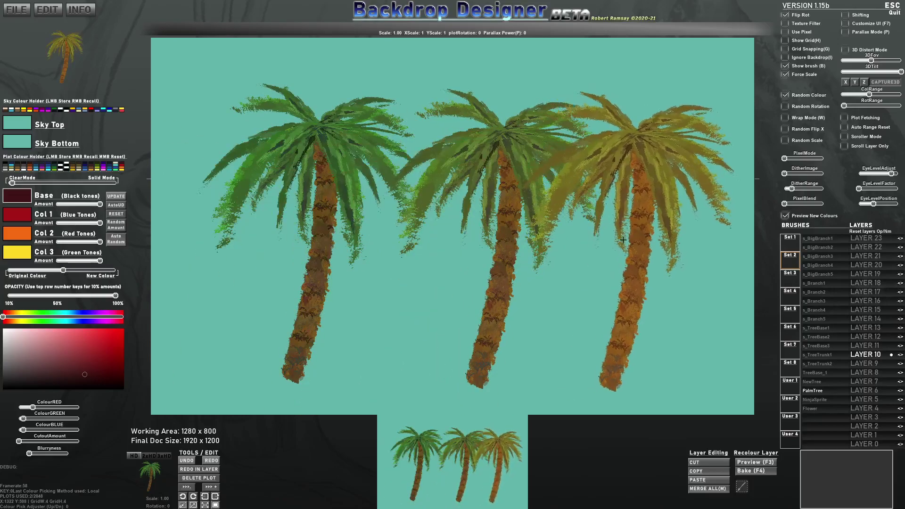
key(ctrl+z)
key(ctrl+z)
- Enable 3D Distort Mode and load the Flower brush into it
click(810, 408)
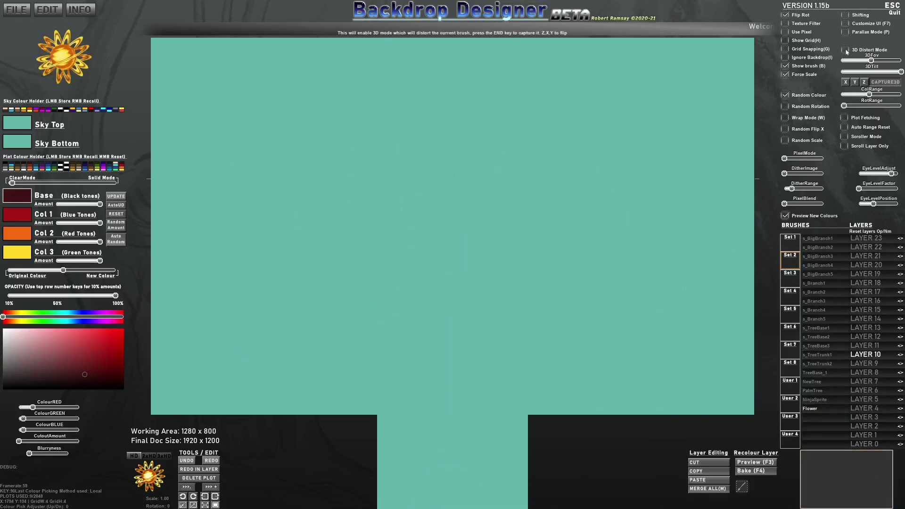
click(847, 51)
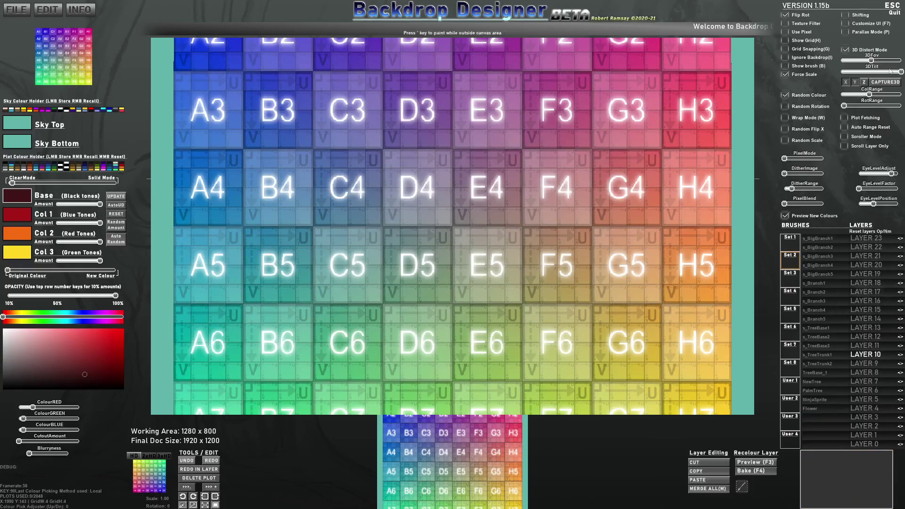
click(820, 410)
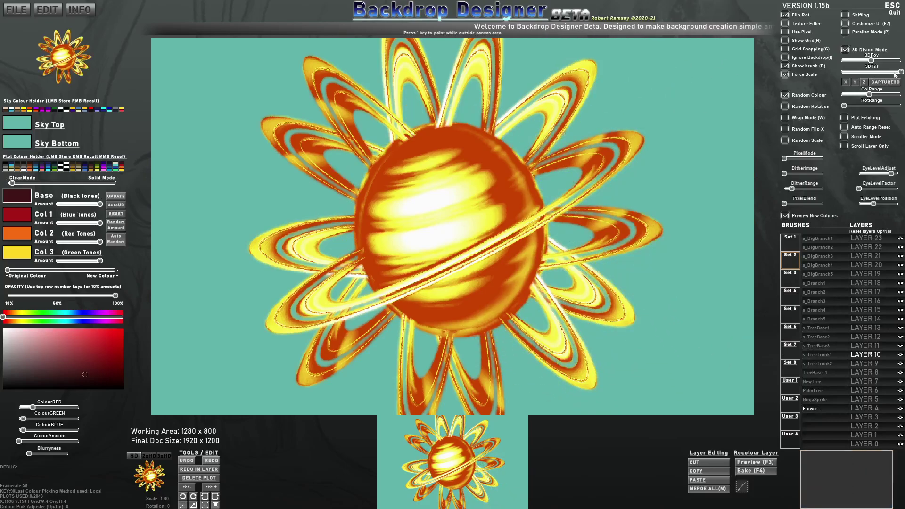
- Flatten the 3D flower by setting 3DFov to its minimum, lowering 3DTilt and reducing its scale to 0.22
drag(872, 61, 841, 61)
scroll(849, 65, down, 5)
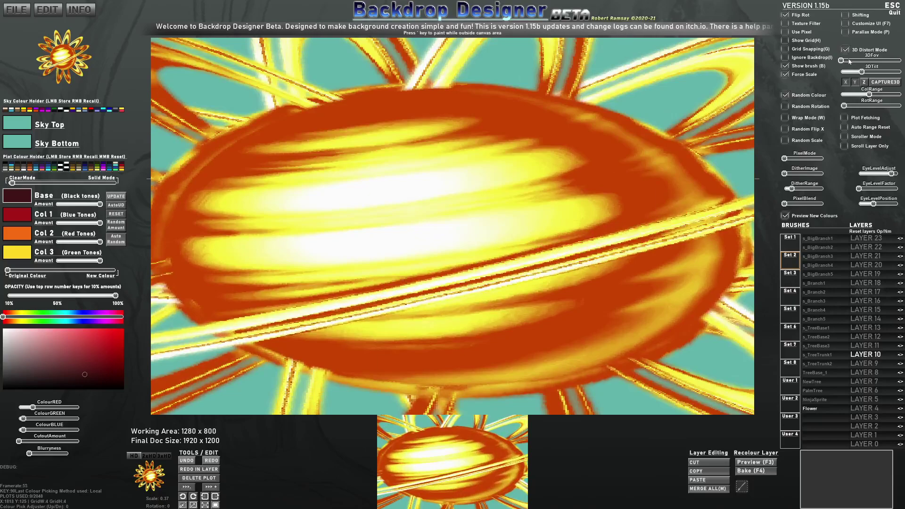
scroll(595, 148, down, 3)
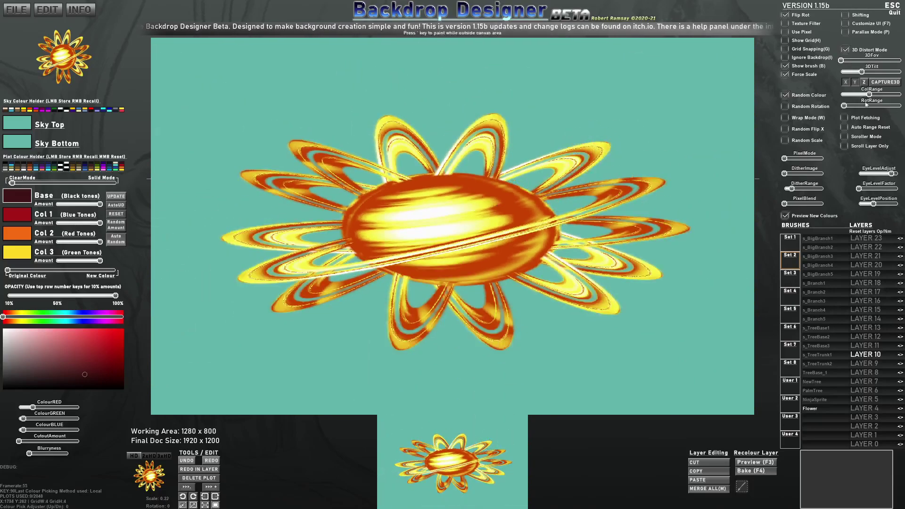
drag(866, 71, 857, 70)
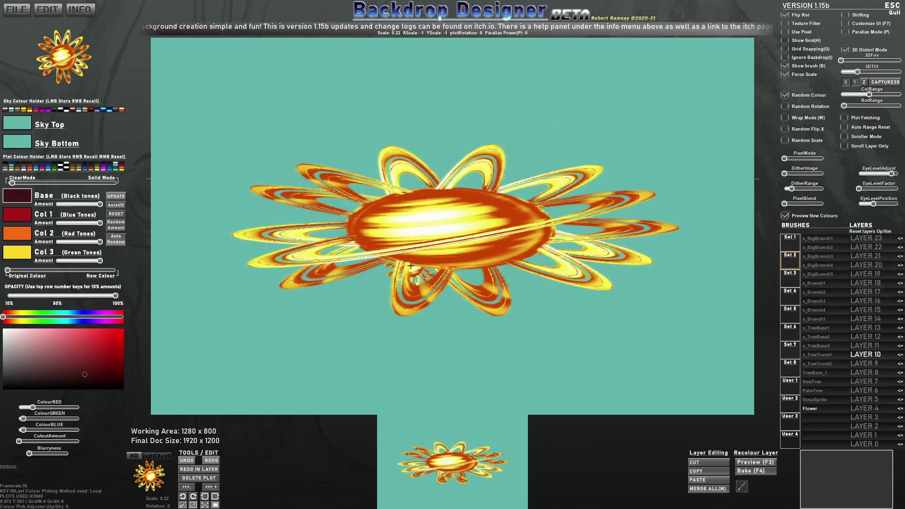
scroll(410, 265, up, 1)
scroll(608, 198, down, 1)
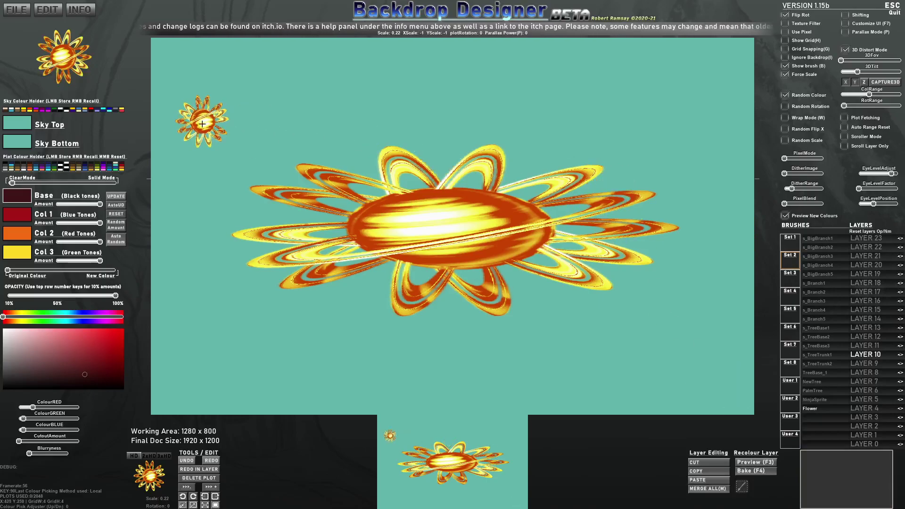
- Capture the distorted 3D flower, stamp it mid-canvas and capture that area as a new brush named FlatDesign
click(889, 83)
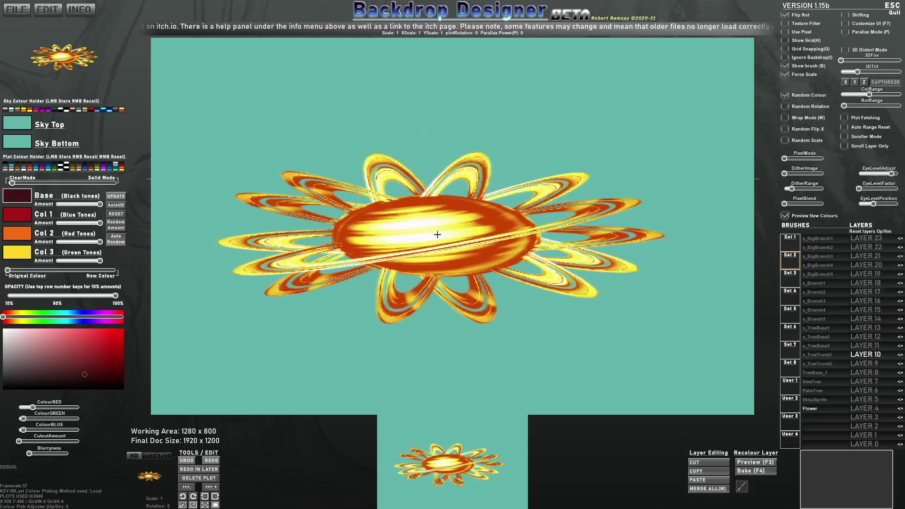
click(440, 236)
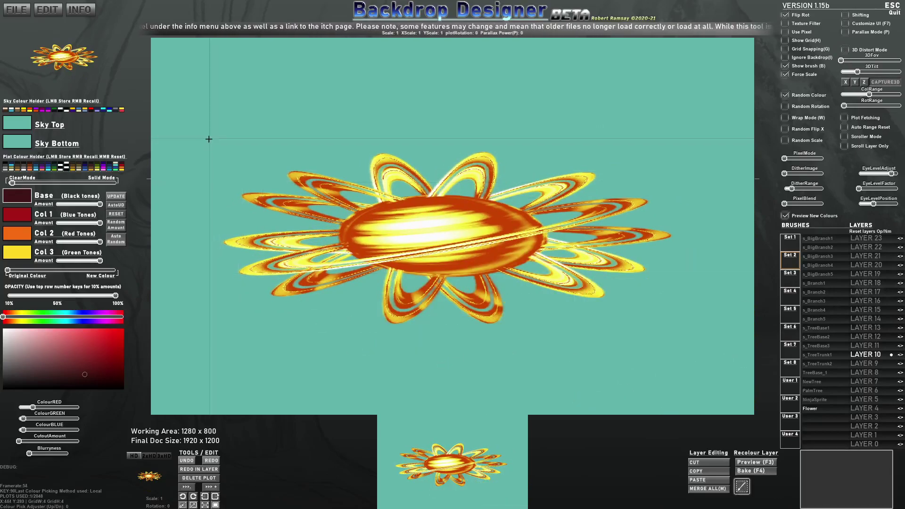
mouse_move(209, 143)
mouse_down()
mouse_move(692, 324)
mouse_move(676, 332)
mouse_up()
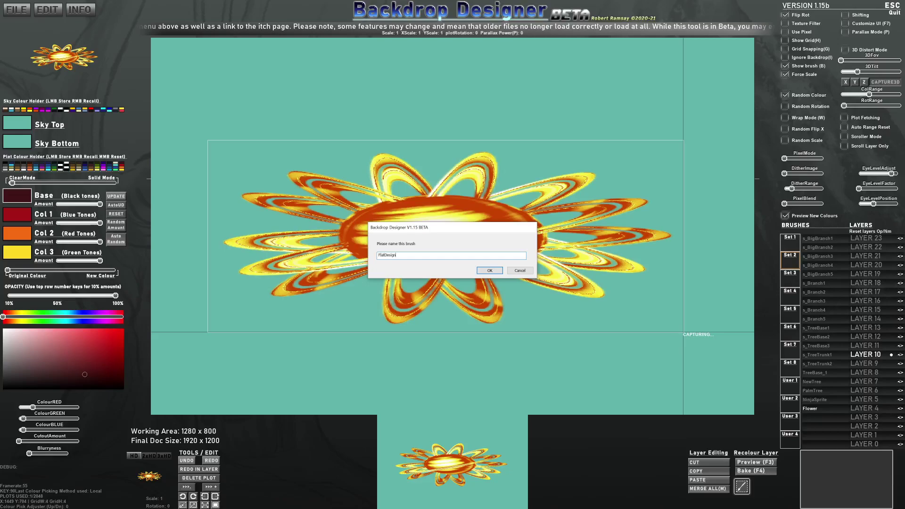
click(483, 272)
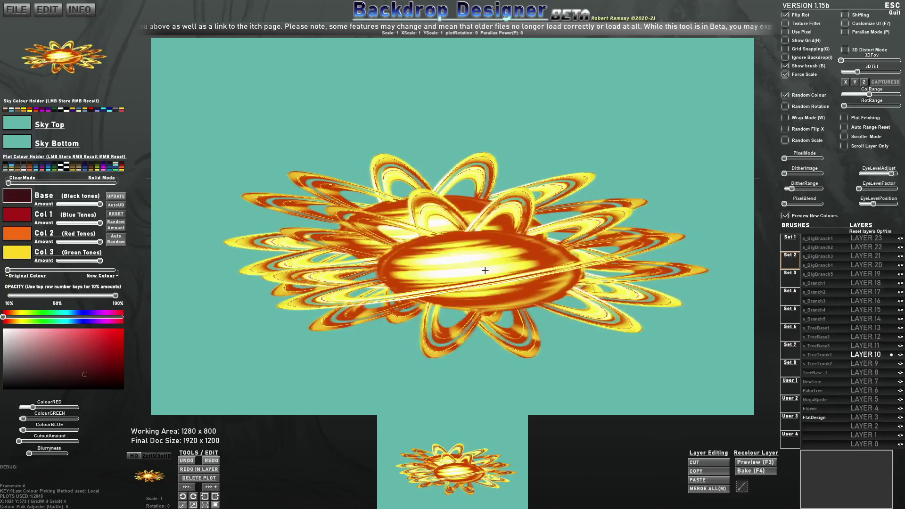
- Reset all plot data and stamp one FlatDesign flower at scale 1.05 in the lower middle of the canvas
key(ctrl+n)
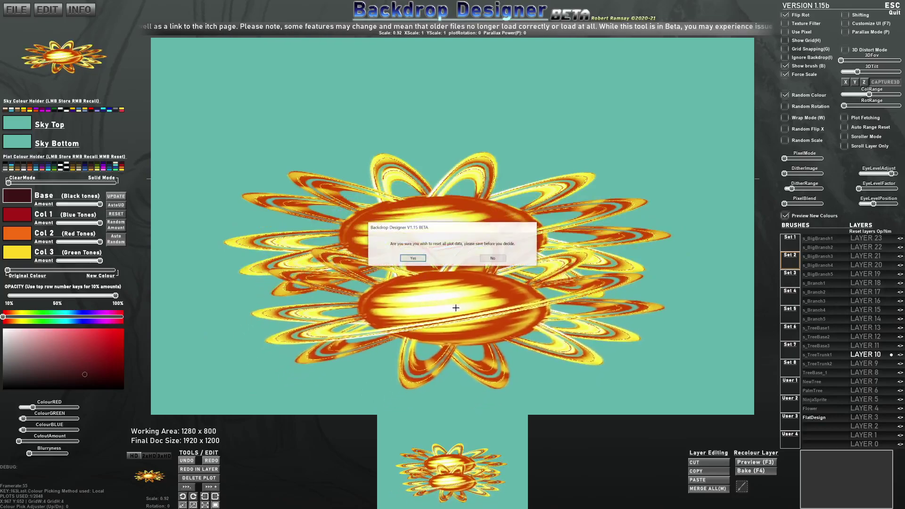
click(408, 258)
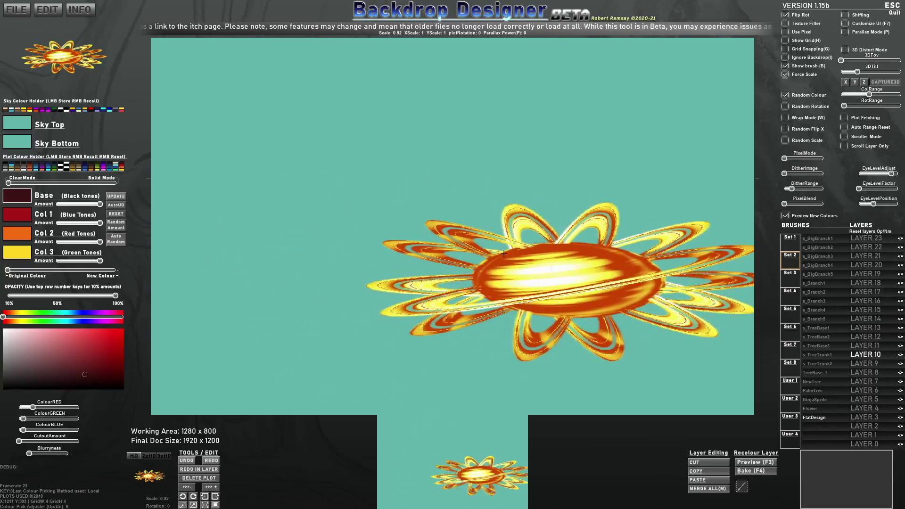
scroll(457, 248, up, 3)
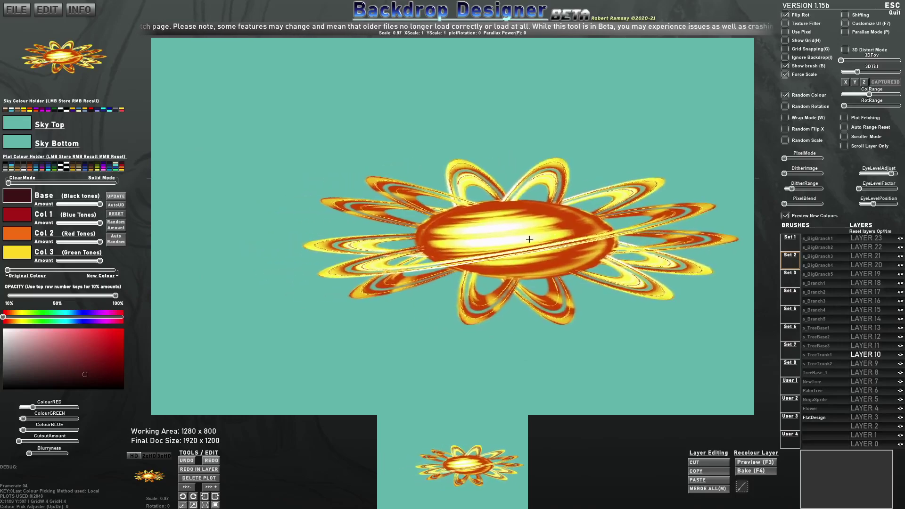
click(818, 409)
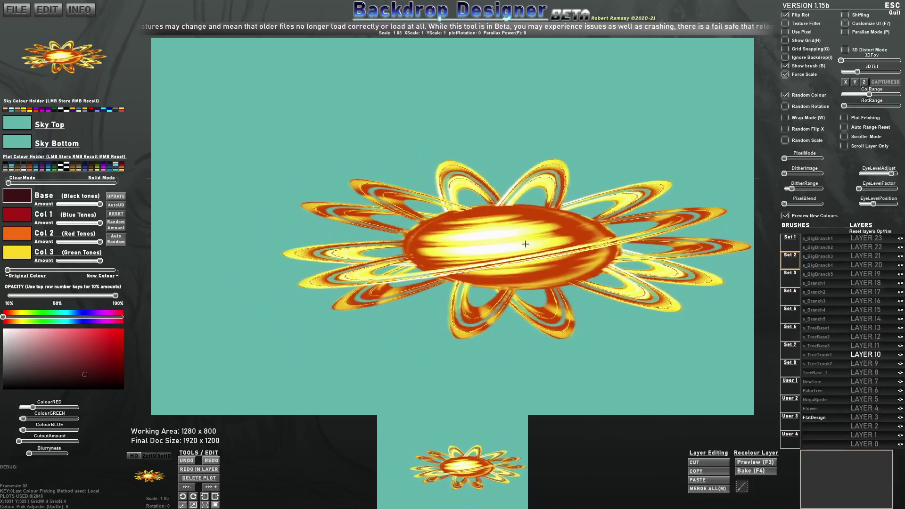
click(452, 289)
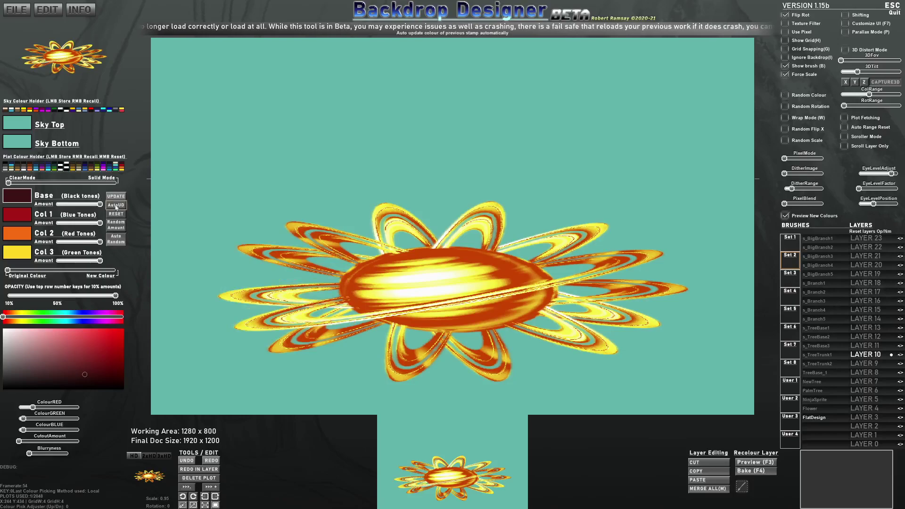
- Shift the stamped flower's blend fully to New Colour and try stored blue and black-and-white palettes, ending with all four colours black
drag(25, 272, 99, 272)
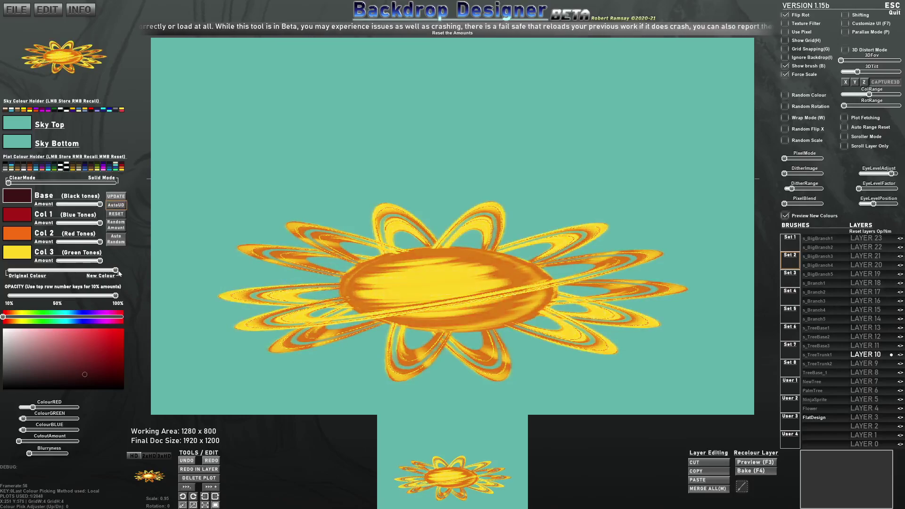
right_click(55, 169)
right_click(48, 168)
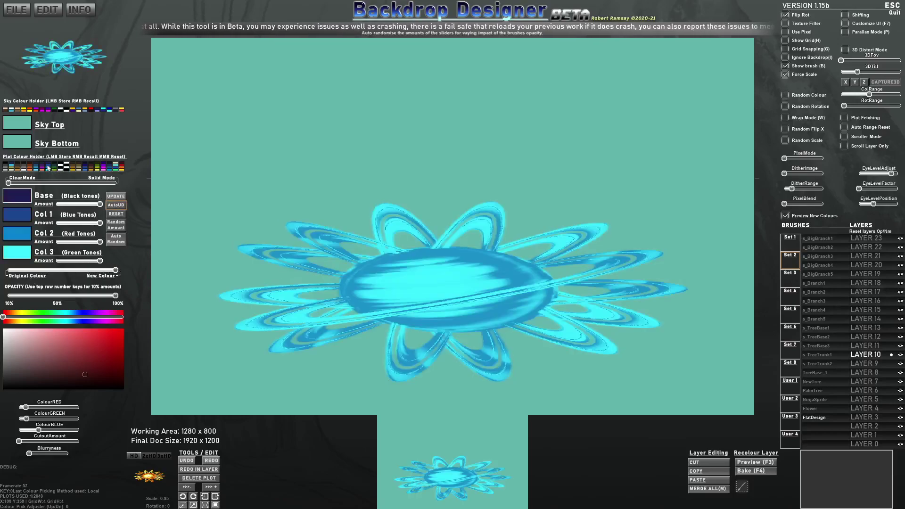
right_click(5, 169)
right_click(60, 169)
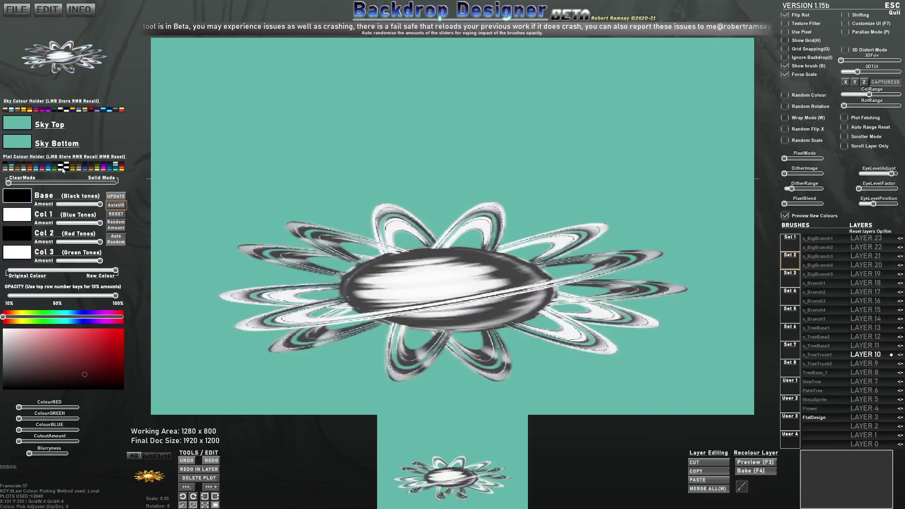
right_click(66, 170)
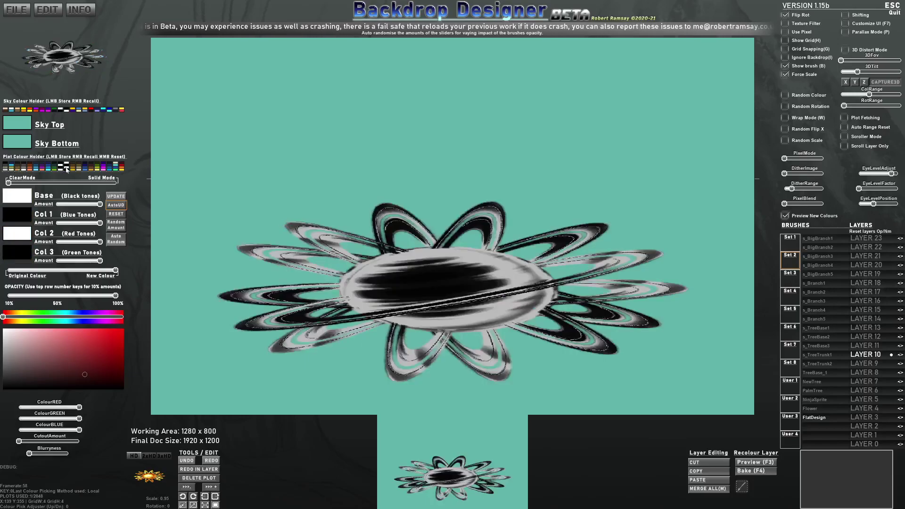
right_click(15, 216)
- Stamp two more black FlatDesign flowers across the upper half of the canvas at scales 0.80 and 0.65
scroll(403, 138, down, 4)
scroll(386, 136, down, 4)
click(375, 134)
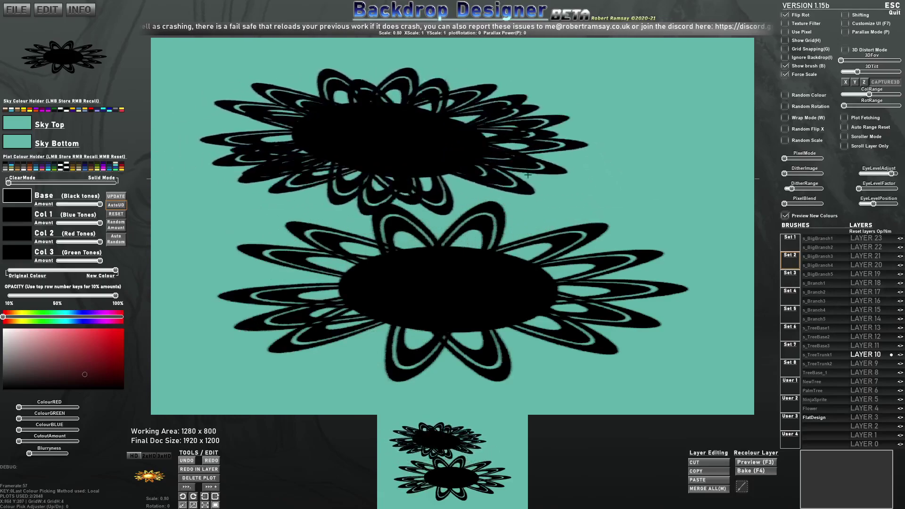
scroll(672, 176, down, 8)
click(679, 171)
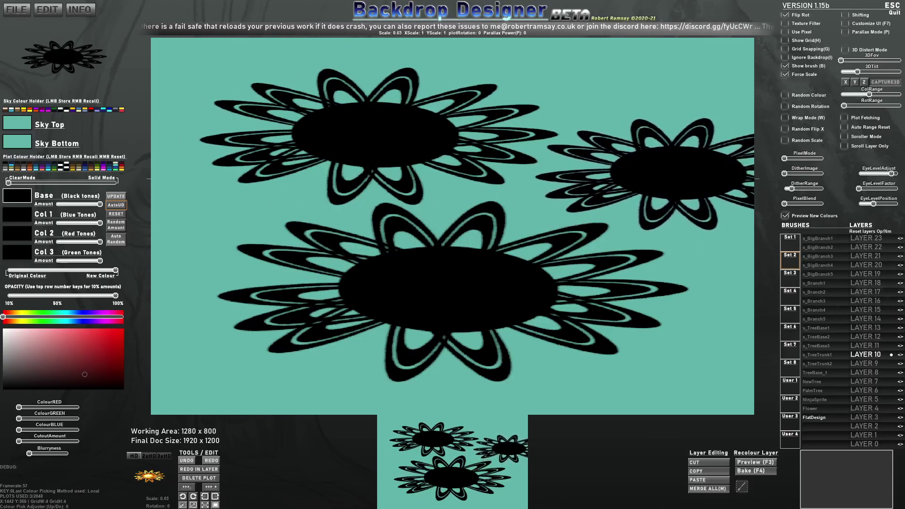
- Enable Wrap Mode and stamp five smaller black flowers around the canvas edges, reducing the brush scale to 0.32
key(w)
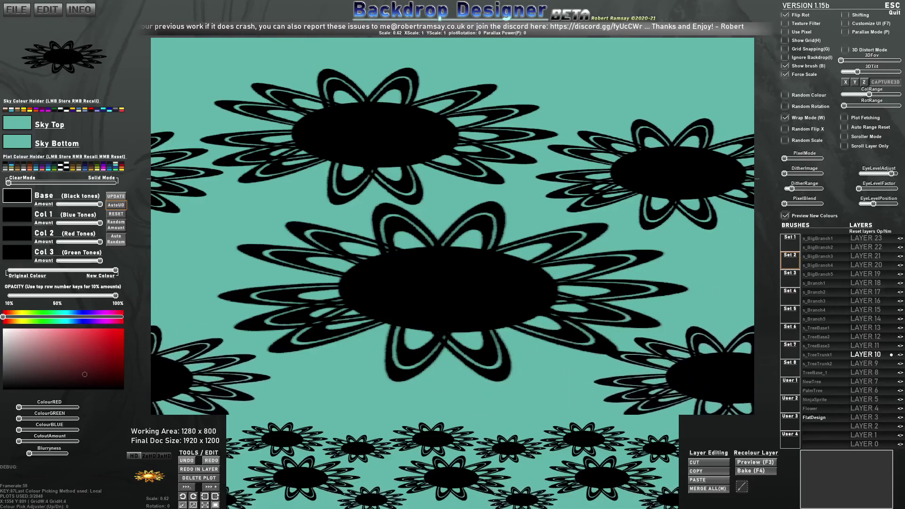
scroll(731, 385, down, 2)
click(732, 385)
scroll(141, 265, down, 10)
click(138, 265)
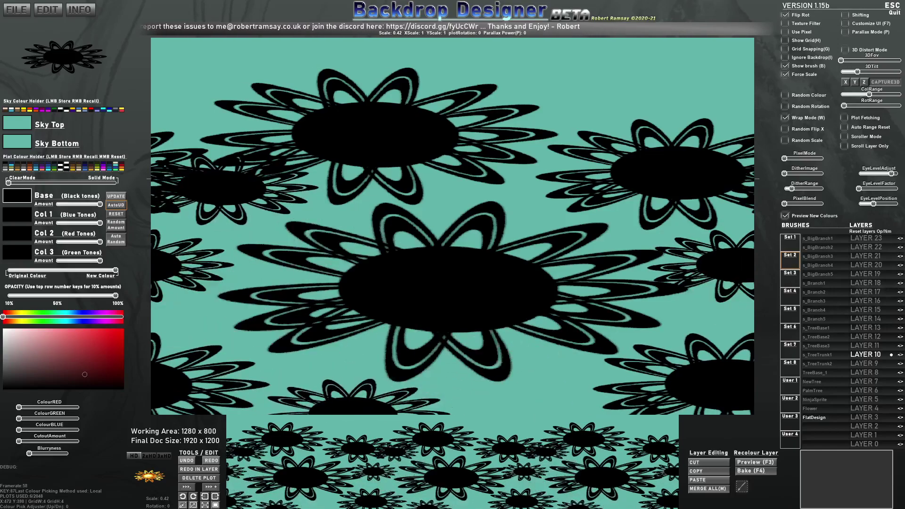
click(144, 72)
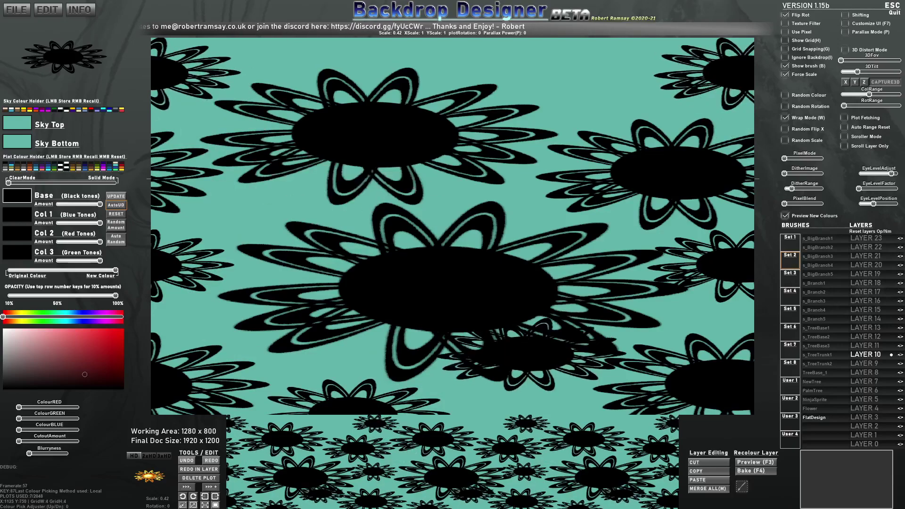
click(574, 108)
scroll(571, 89, down, 2)
click(571, 68)
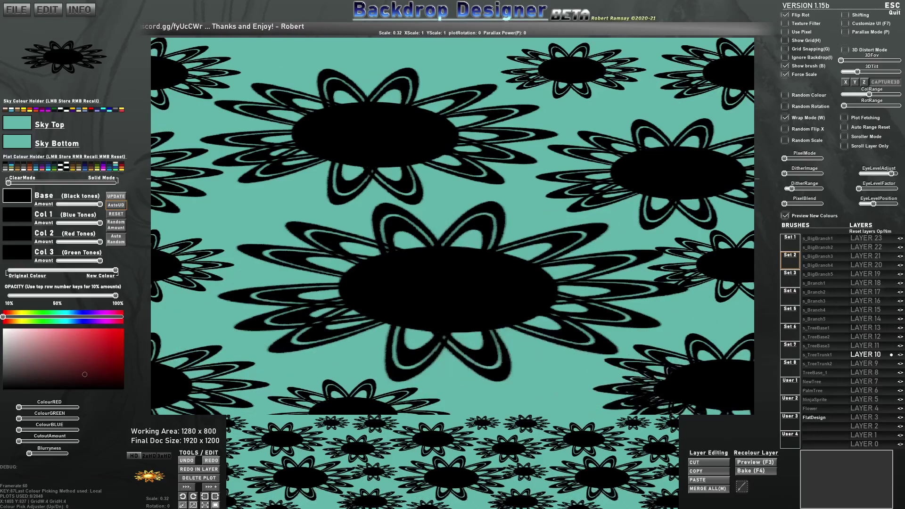
- Preview recolouring on Layer 10 with increased Blurryness and try the stored blue, brown and black-and-white palettes
mouse_move(868, 359)
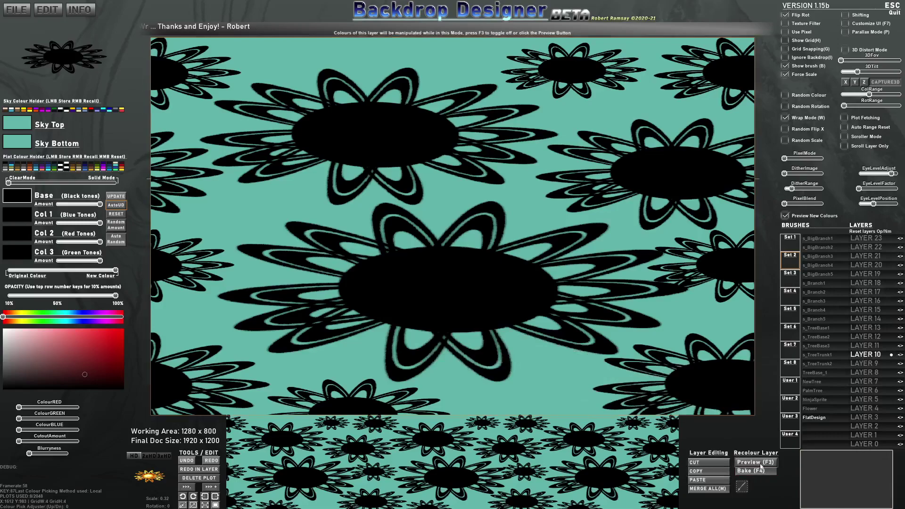
drag(29, 454, 47, 461)
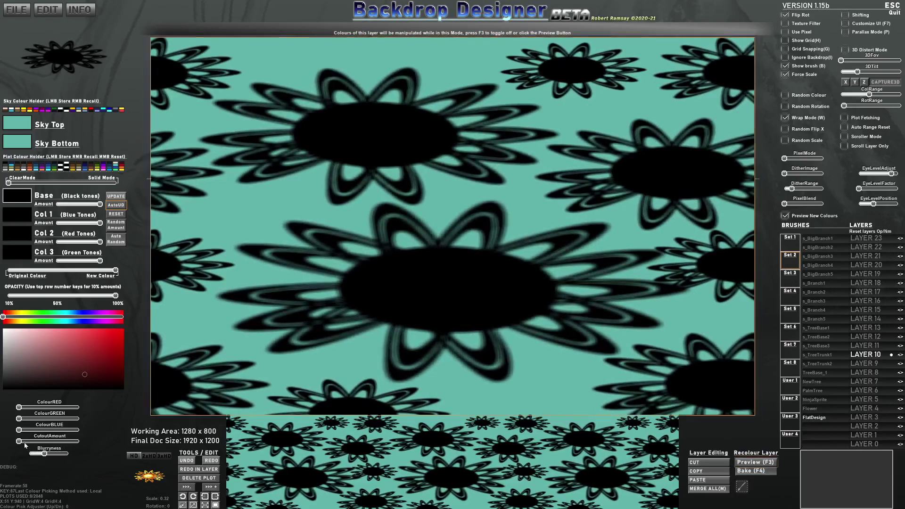
right_click(49, 169)
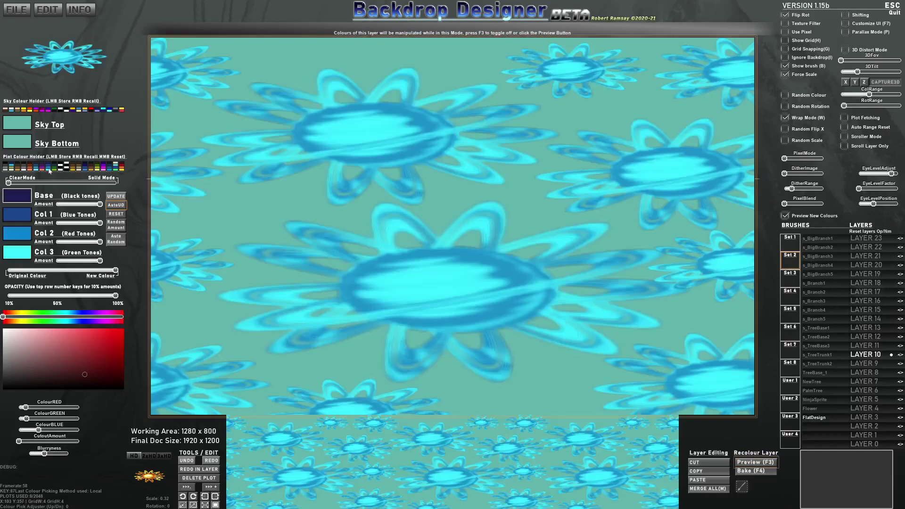
right_click(32, 169)
right_click(23, 169)
right_click(16, 169)
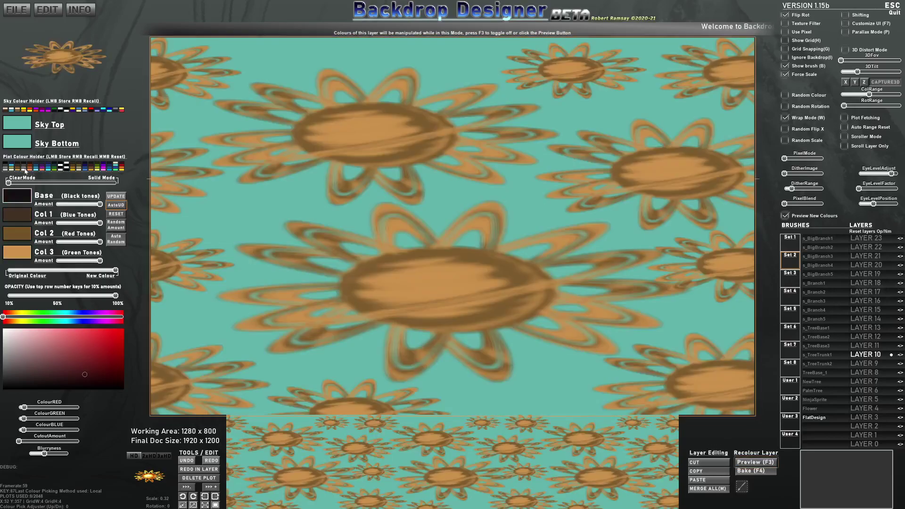
right_click(47, 170)
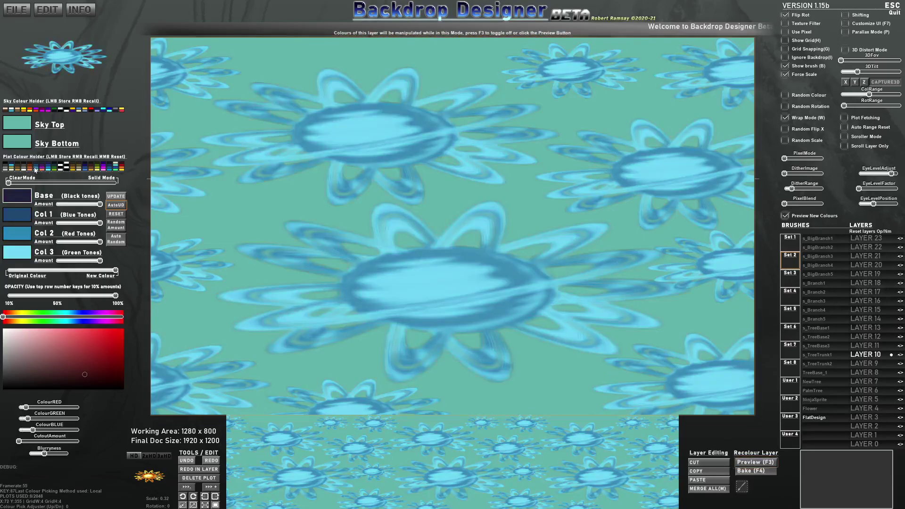
right_click(61, 168)
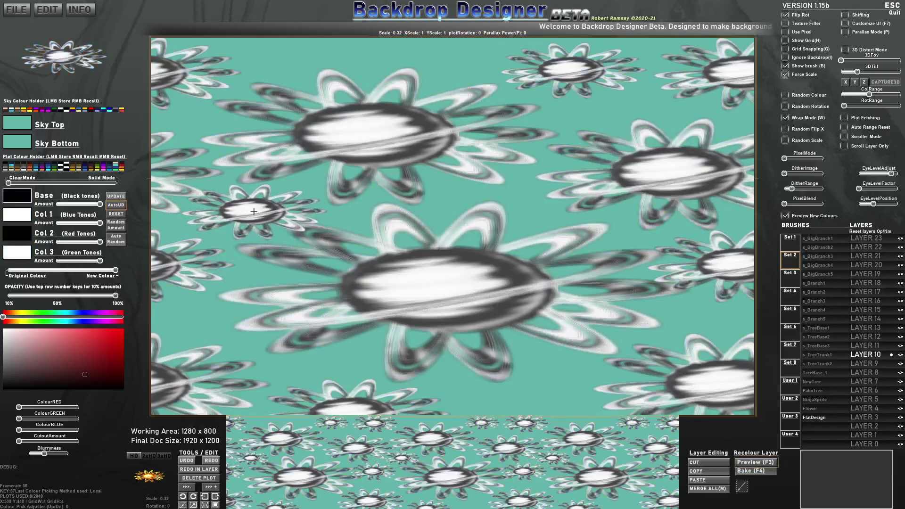
- Set all plot colours to the teal sky colour and vary them into brighter and darker teal shades
key(BackSpace)
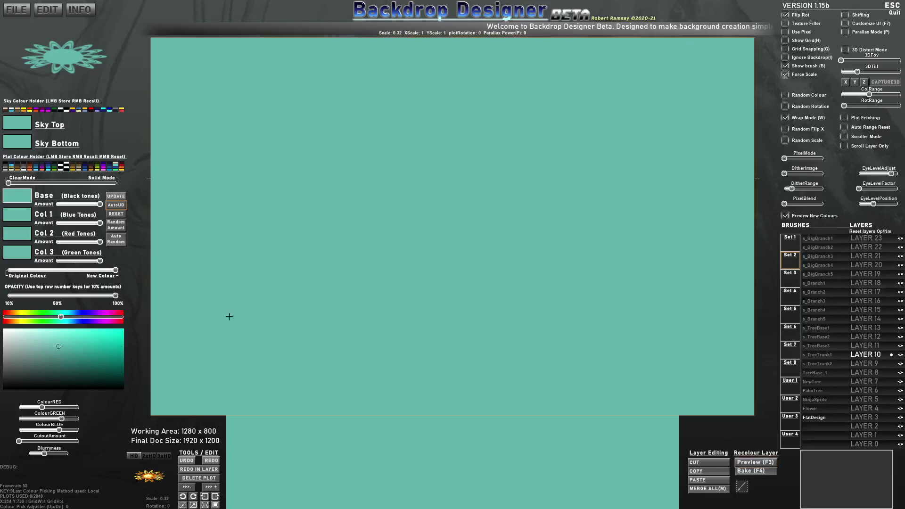
mouse_move(63, 360)
mouse_down()
mouse_move(53, 364)
mouse_move(87, 360)
mouse_move(42, 364)
mouse_move(86, 372)
mouse_up()
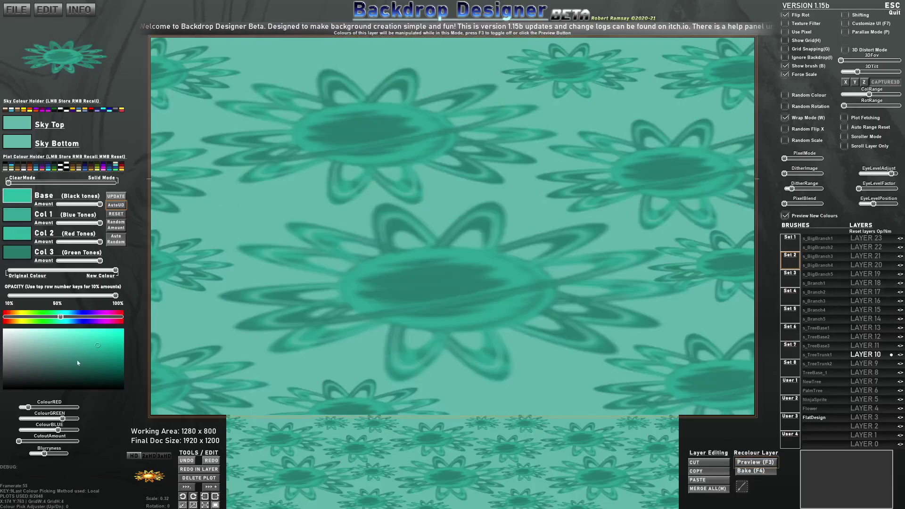
click(70, 360)
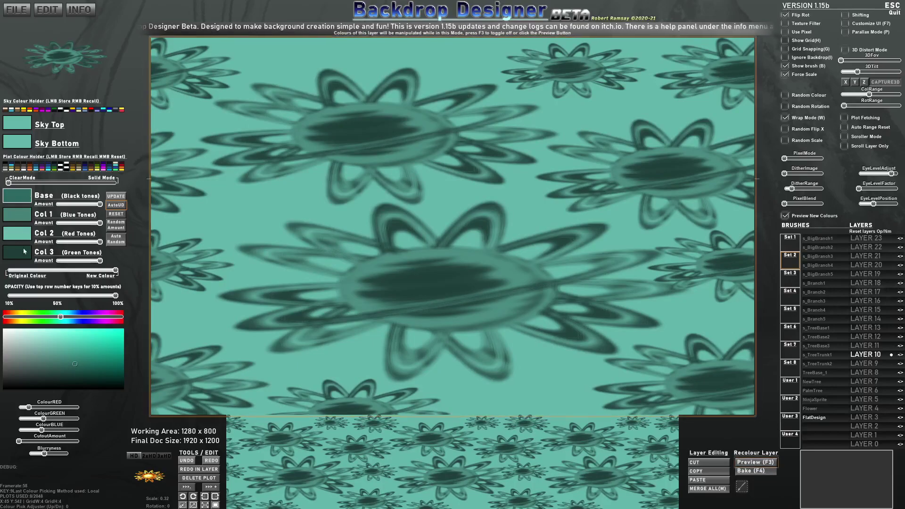
- Randomise the Base, Col 1, Col 2 and Col 3 amounts repeatedly for a subtle teal flower pattern
click(114, 229)
click(116, 228)
click(116, 228)
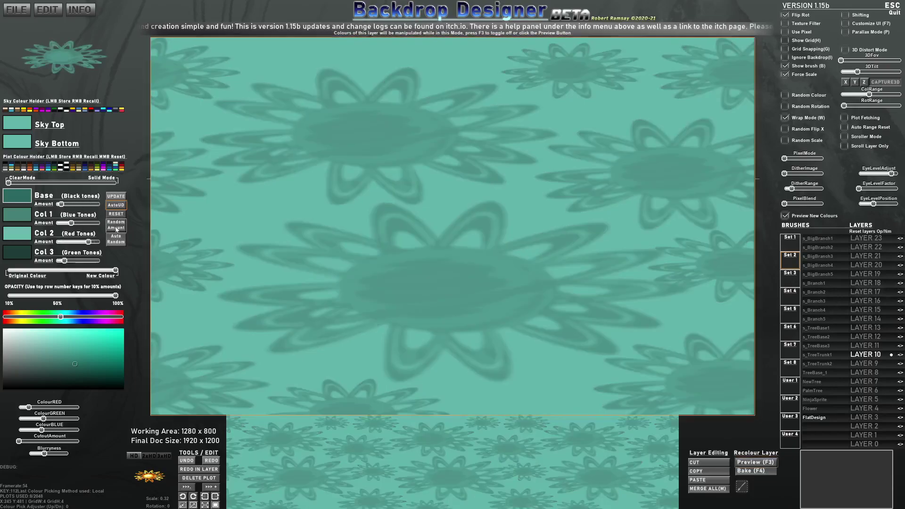
click(116, 230)
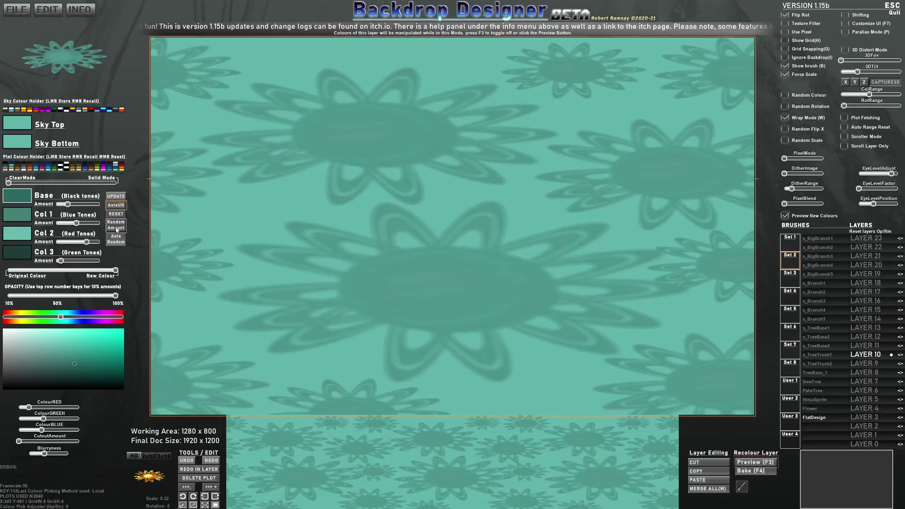
click(117, 230)
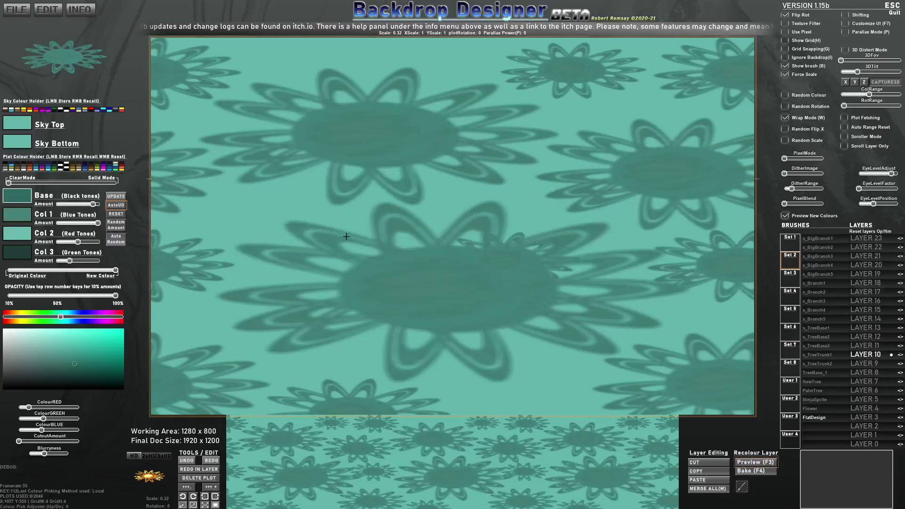
- Set the sky gradient to bright teal above darker teal, and try the larger document sizes before restoring 1920 x 1200
mouse_move(59, 349)
mouse_down()
mouse_move(58, 358)
mouse_move(59, 339)
mouse_up()
click(15, 128)
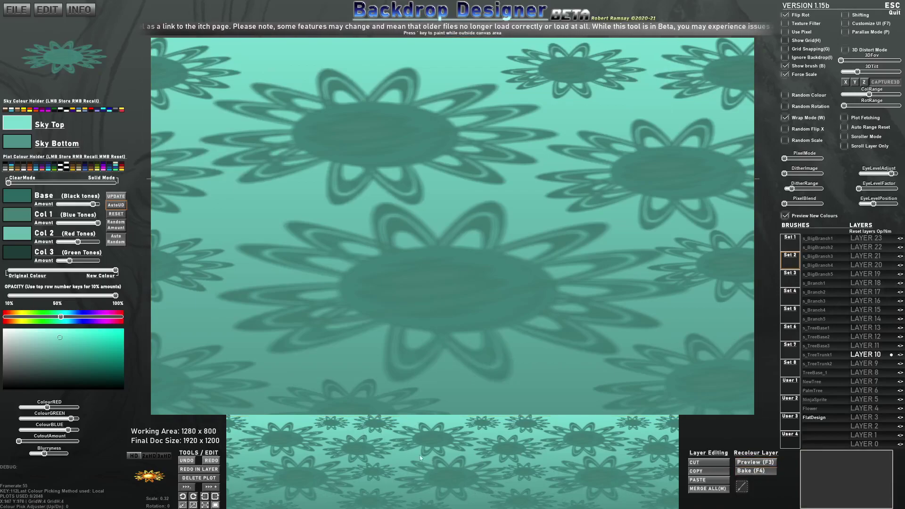
click(149, 456)
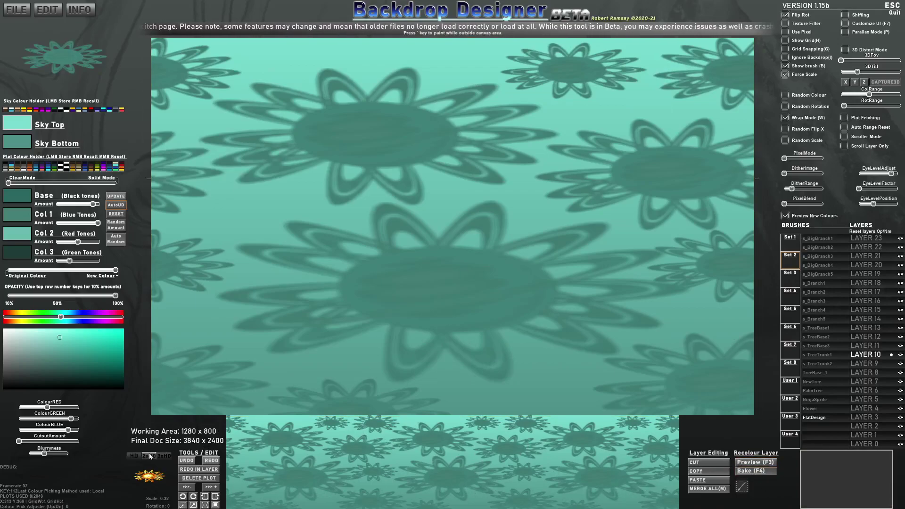
click(164, 456)
click(133, 456)
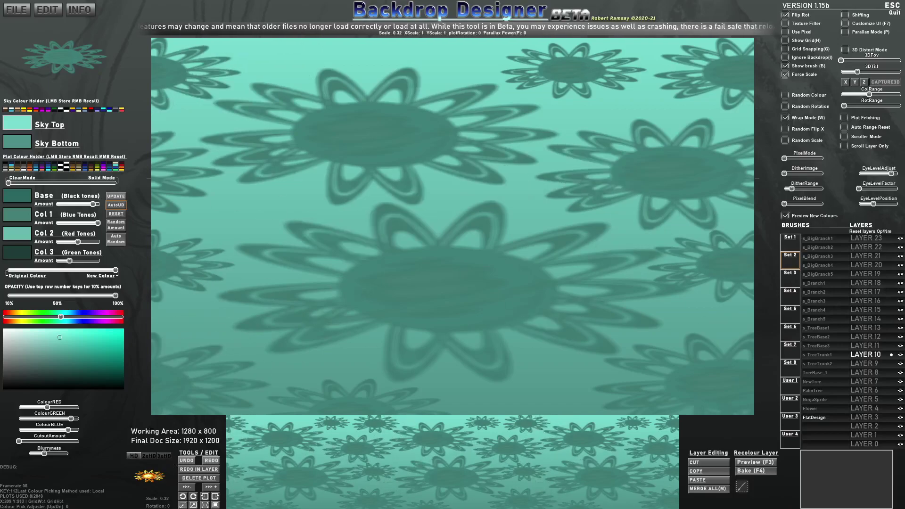
- Preview the C64 320x200px pixel mode, switch to C64V2 640x400px, and adjust the dither image, dither range and pixel blend
drag(785, 159, 791, 160)
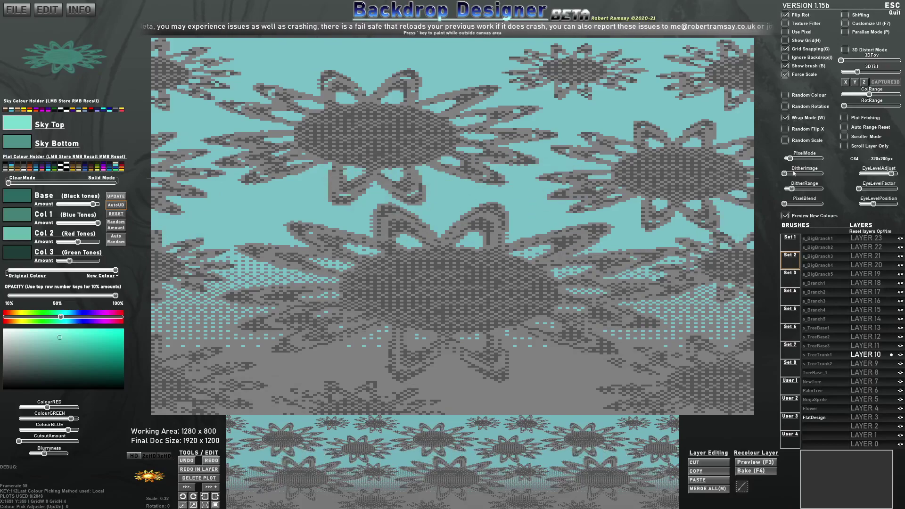
drag(792, 188, 796, 159)
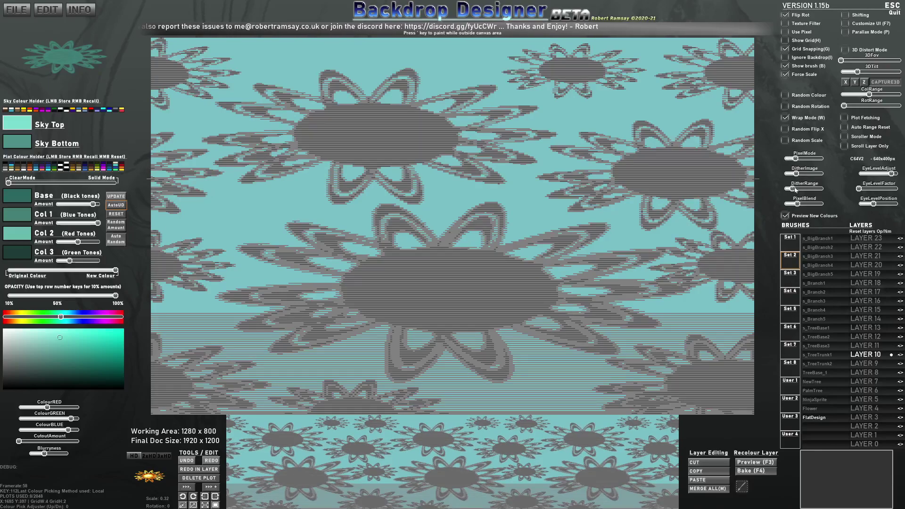
drag(797, 173, 812, 175)
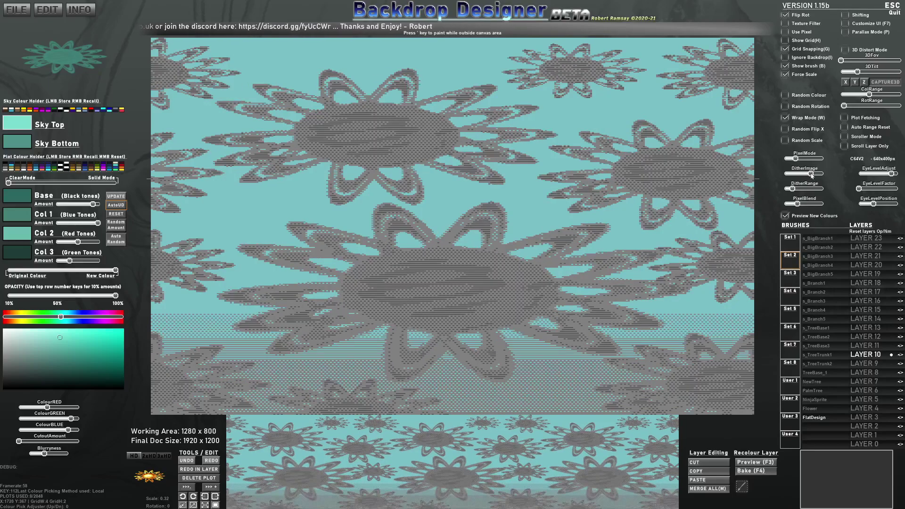
click(796, 189)
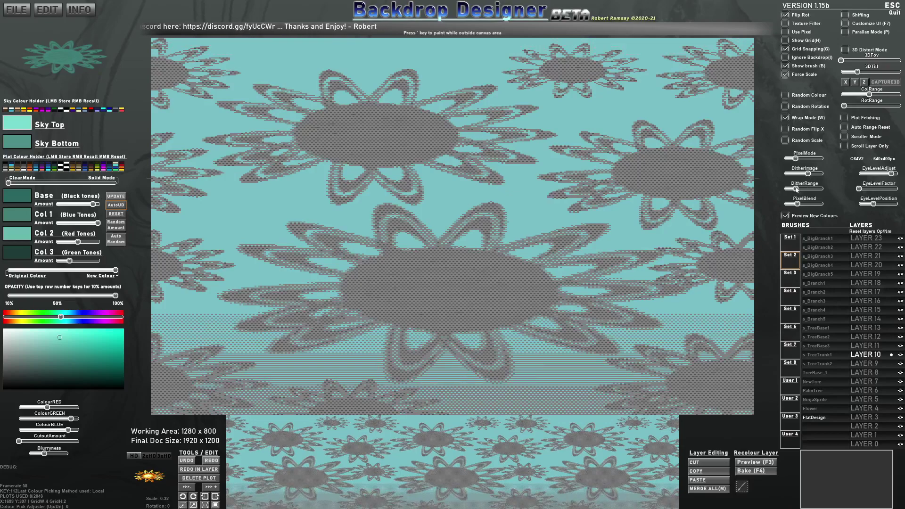
- Try further dither images and ranges on the flower backdrop, and change the pixel mode to 48 Colour 640x400px
click(814, 175)
drag(814, 175, 794, 175)
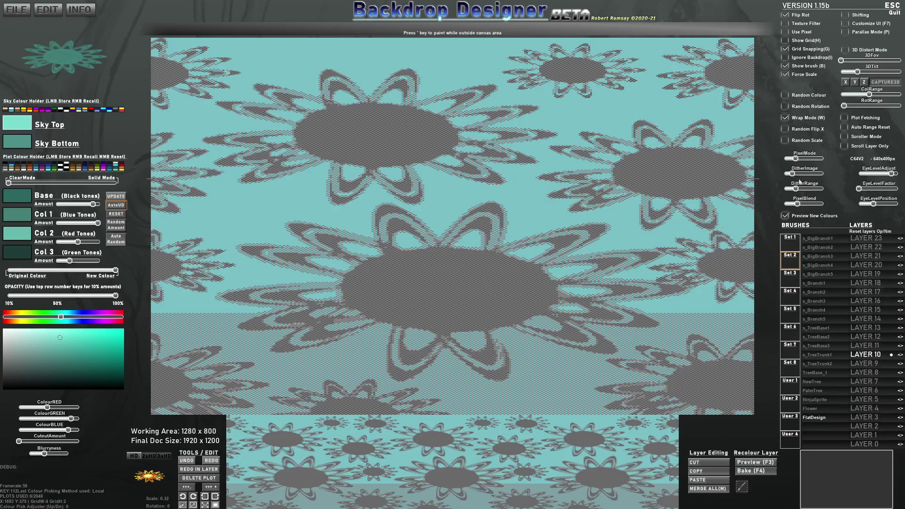
drag(795, 174, 798, 176)
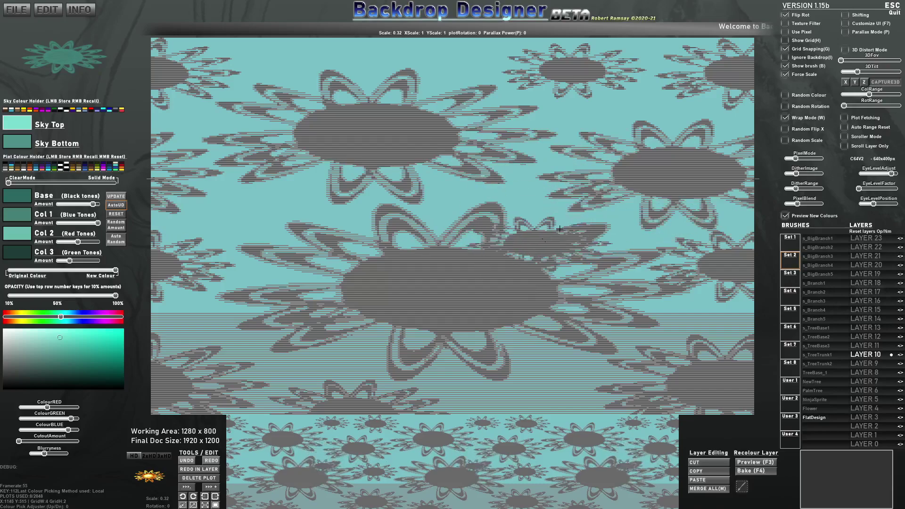
drag(796, 174, 803, 174)
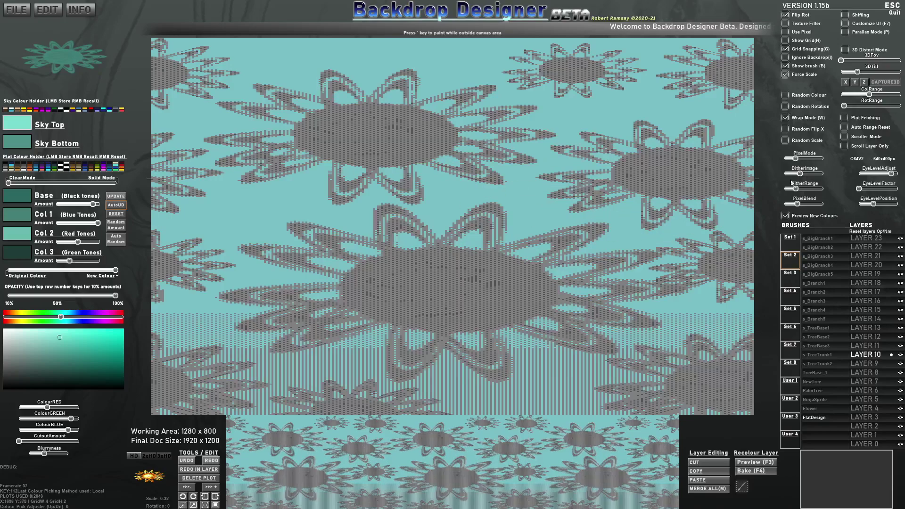
mouse_move(796, 189)
mouse_down()
mouse_move(794, 204)
mouse_move(808, 205)
mouse_move(800, 173)
mouse_move(818, 174)
mouse_move(801, 189)
mouse_move(806, 205)
mouse_move(801, 176)
mouse_move(804, 204)
mouse_up()
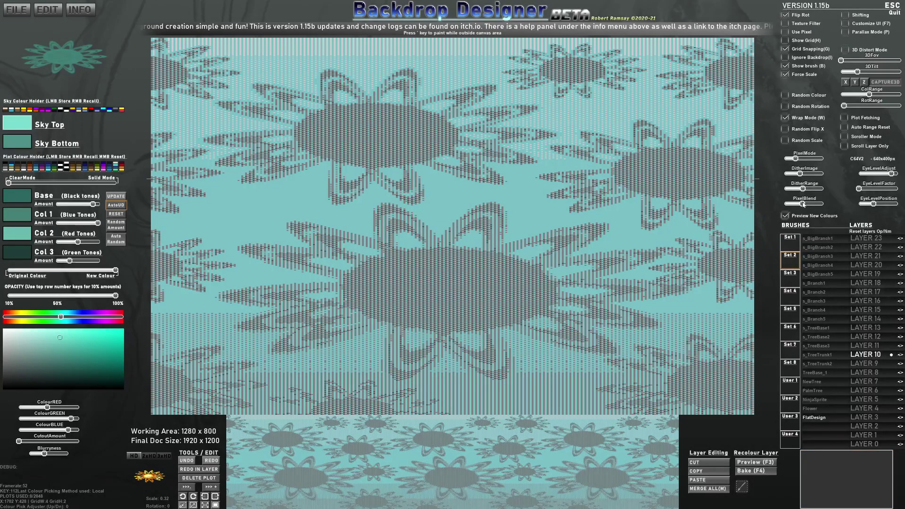
drag(800, 173, 791, 190)
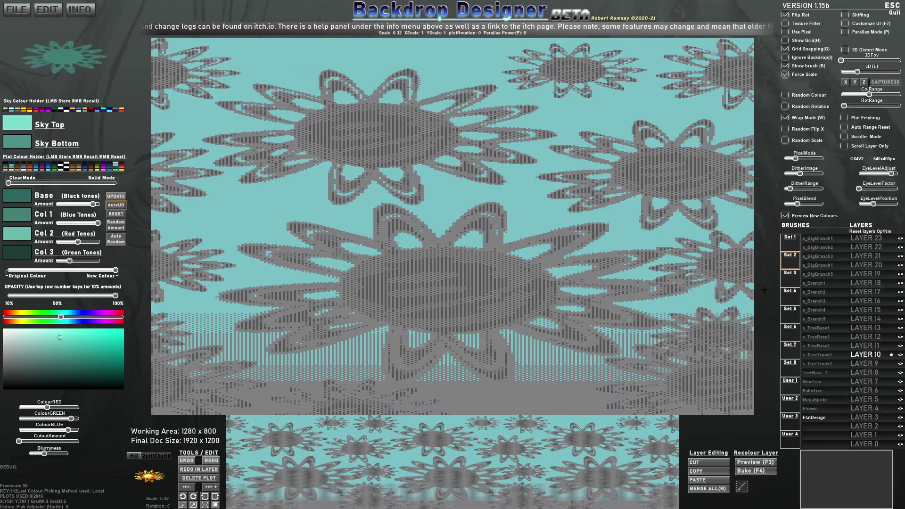
drag(800, 160, 819, 159)
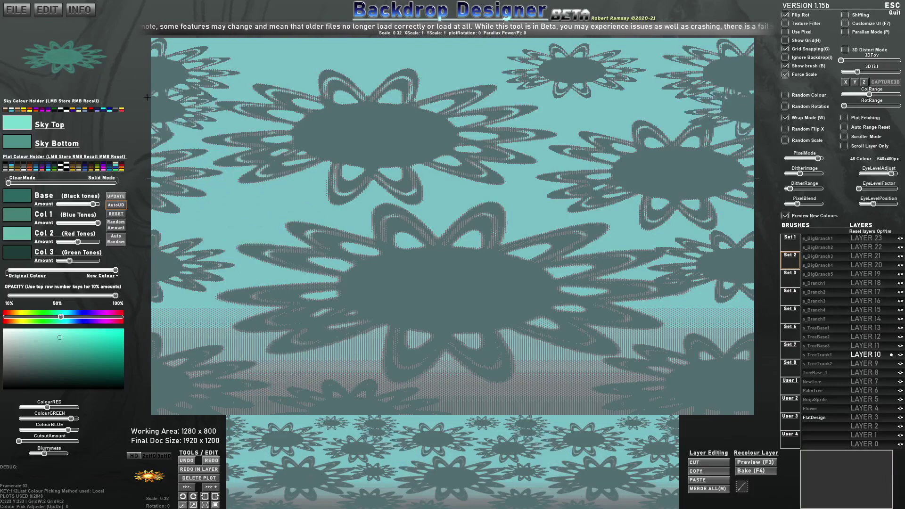
- Export the full merged image as a PNG named PixelWallPaper in the BETA_ART folder
key(ctrl+s)
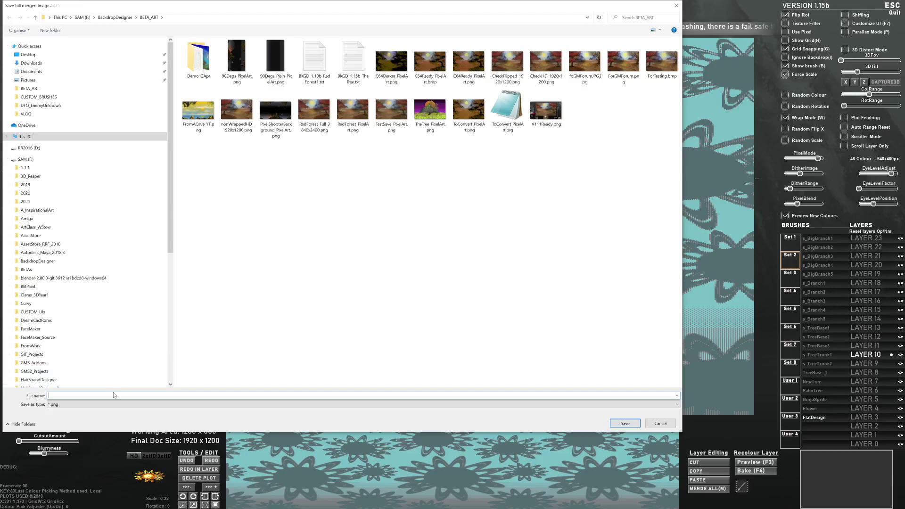
text(PixelWal)
key(Return)
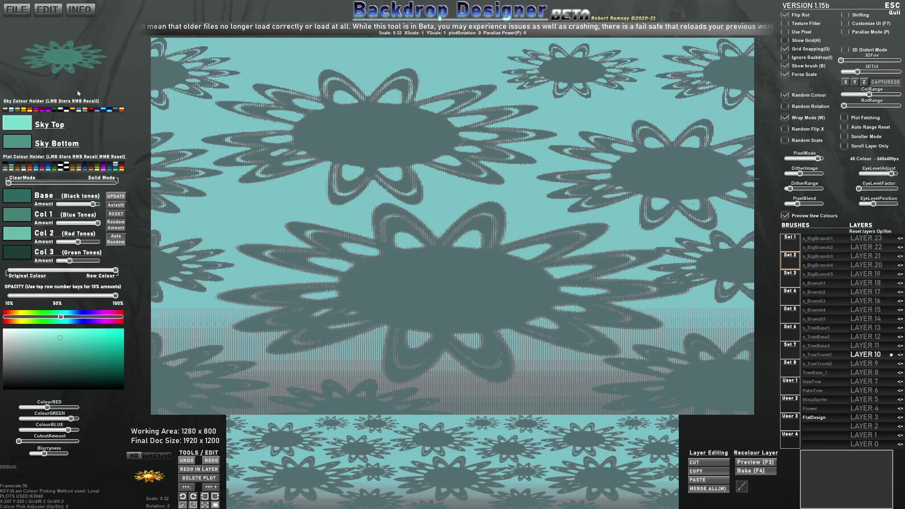
- Reset all plot data to clear the flower pattern and turn off the pixel mode
click(17, 9)
click(23, 66)
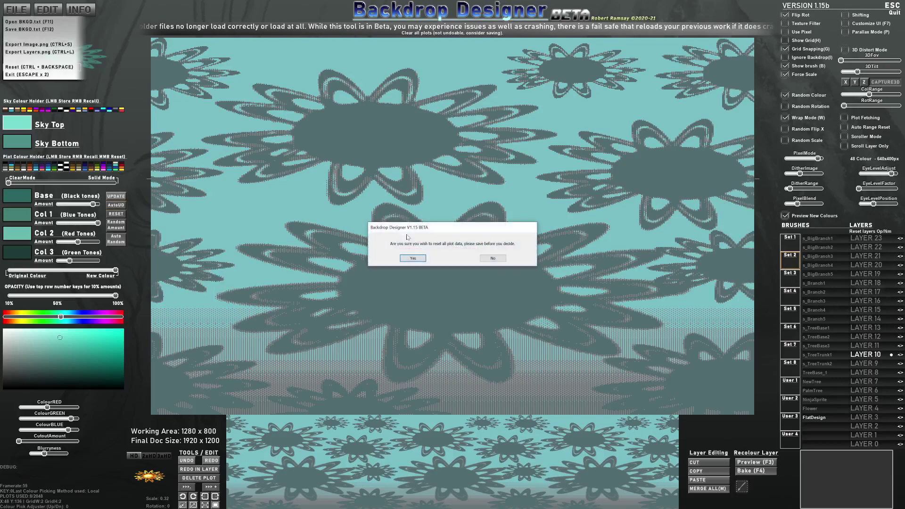
click(409, 260)
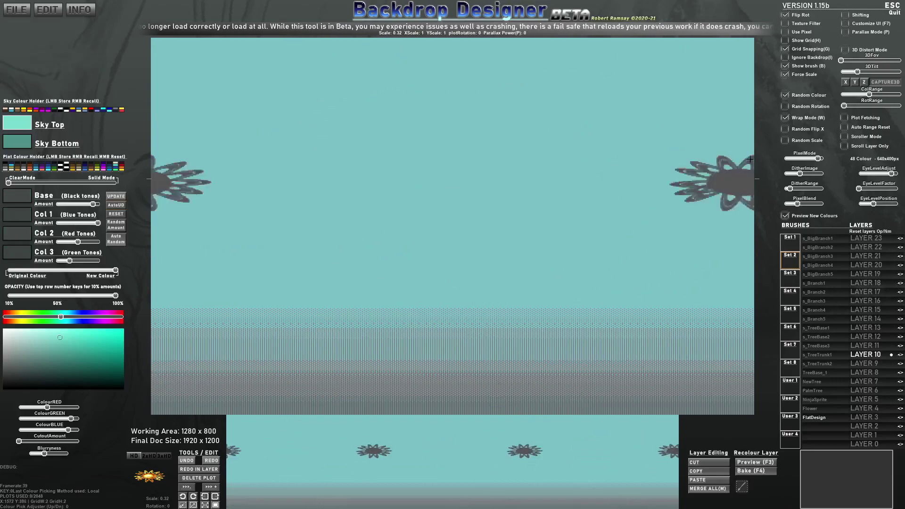
drag(819, 159, 774, 159)
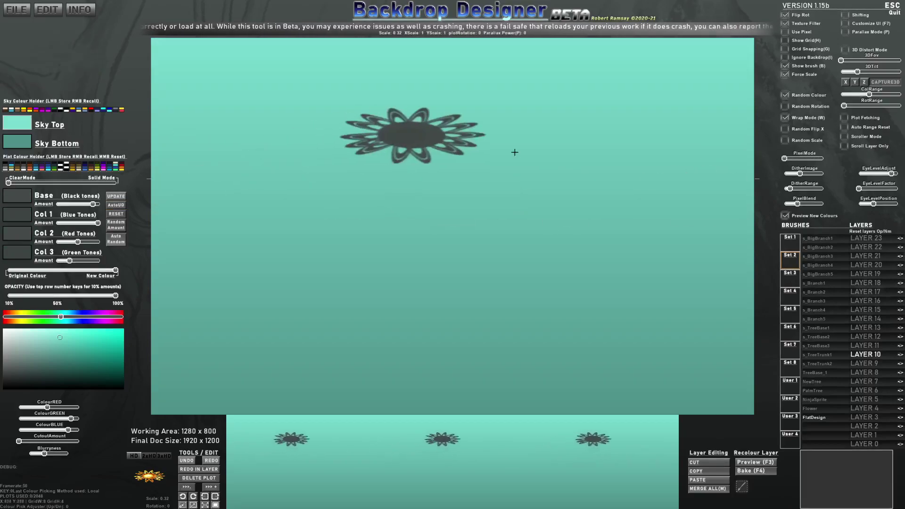
- Import PixelWallPaper_PixelArt.png into the empty brush slot below FlatDesign, keeping PixelWallPaper_PixelArt as its name
click(819, 423)
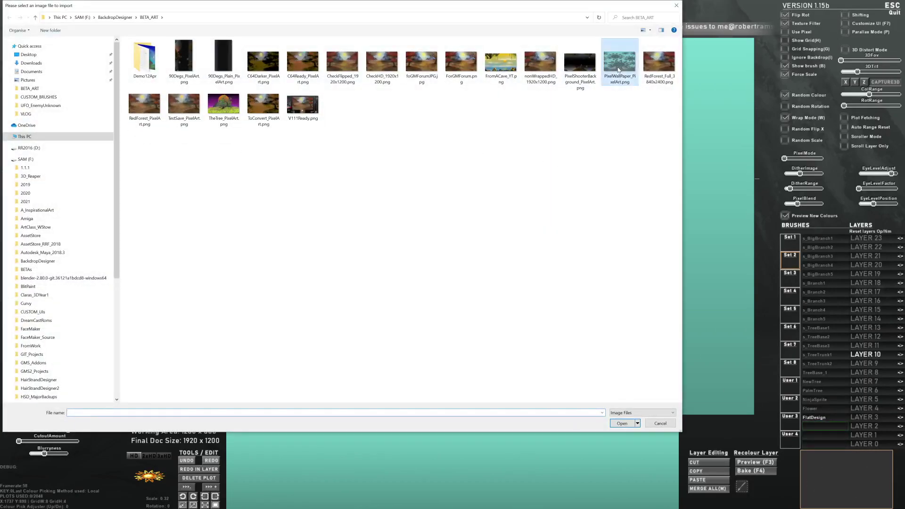
double_click(613, 70)
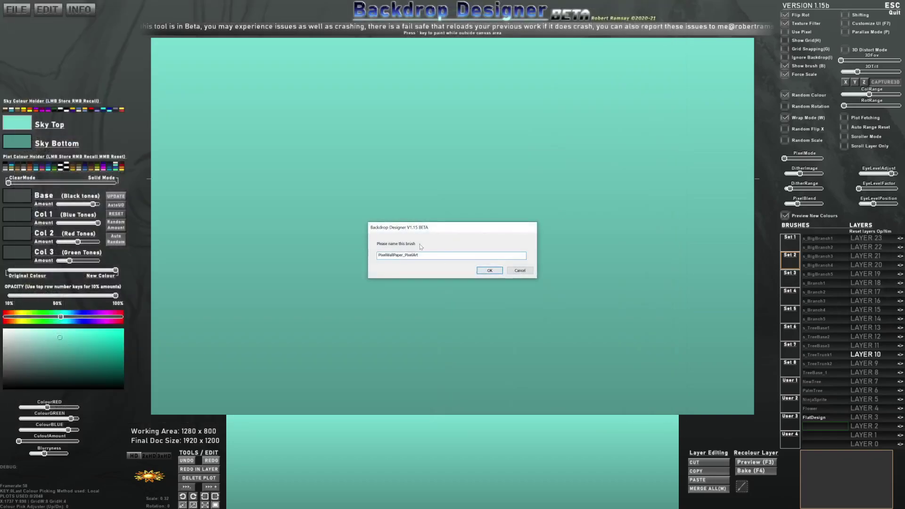
click(487, 272)
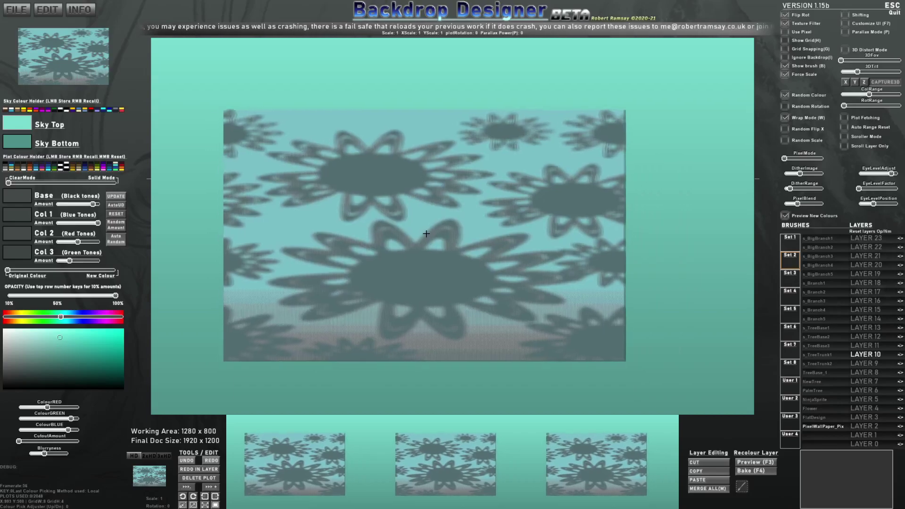
- Remove the brush blur, enlarge the wallpaper brush to scale 1.50, and stamp it with Wrap Mode off so it fills the canvas
drag(46, 455, 24, 453)
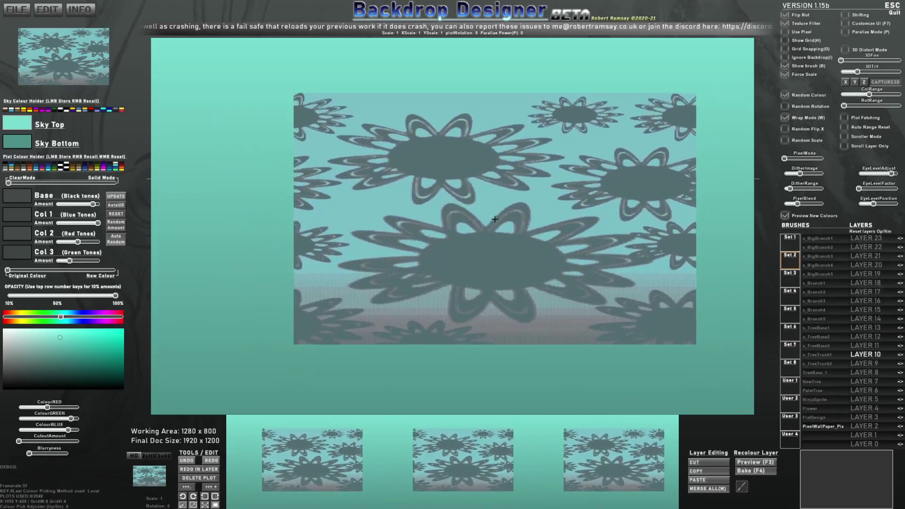
scroll(486, 221, up, 1)
scroll(487, 221, up, 9)
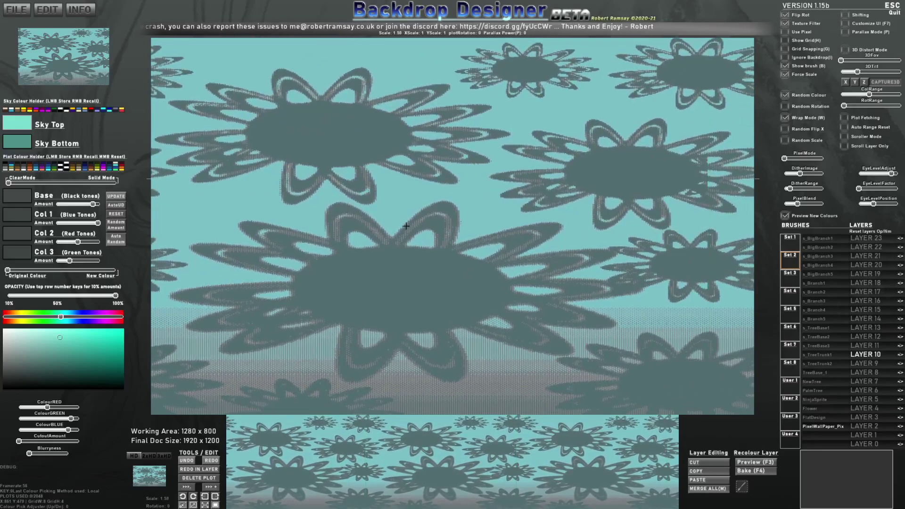
scroll(406, 226, down, 3)
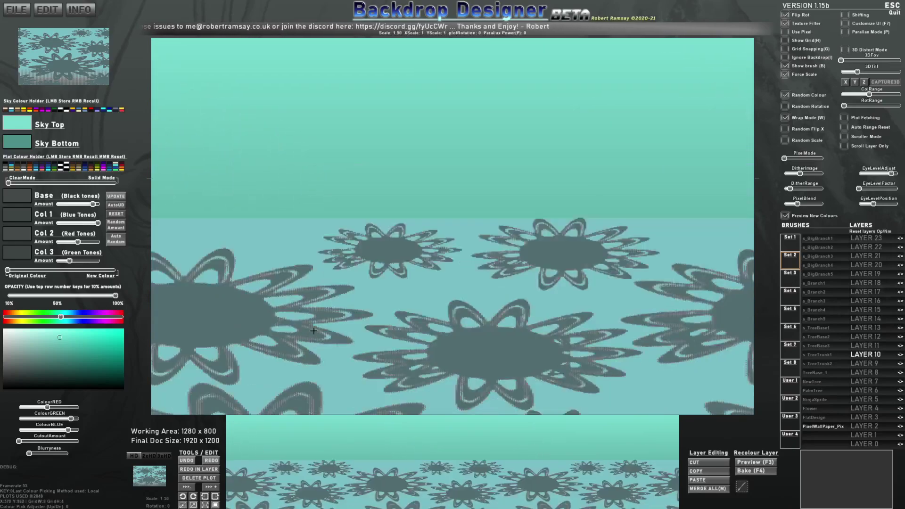
scroll(406, 255, up, 3)
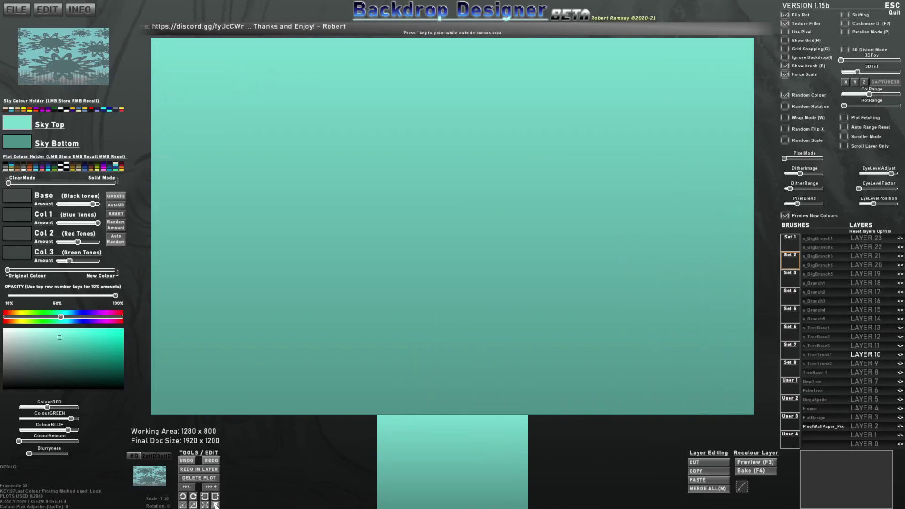
click(216, 506)
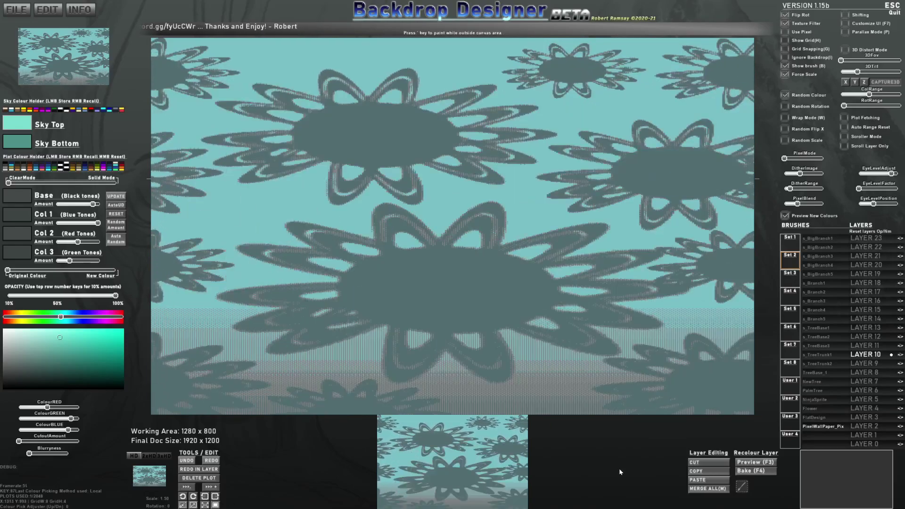
- Compare the placed wallpaper with Wrap Mode on and off, try Shifting it, and leave Wrap Mode enabled
key(w)
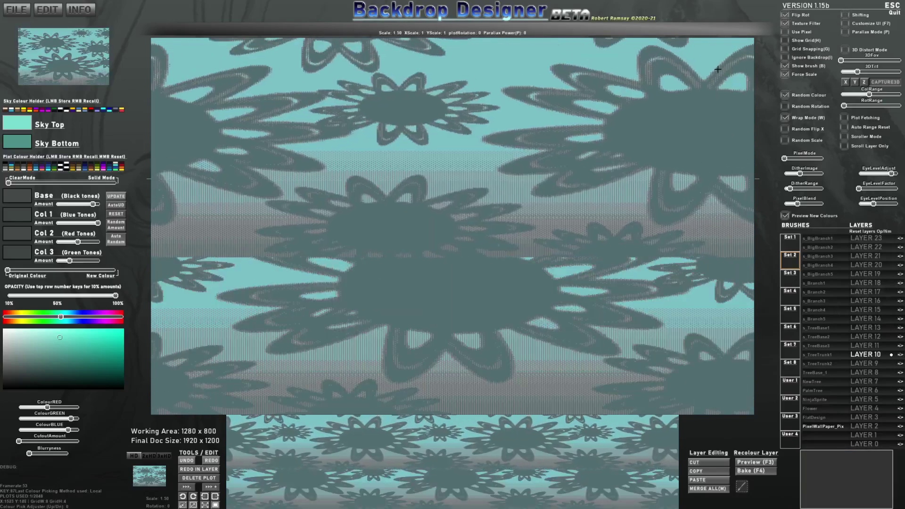
click(845, 14)
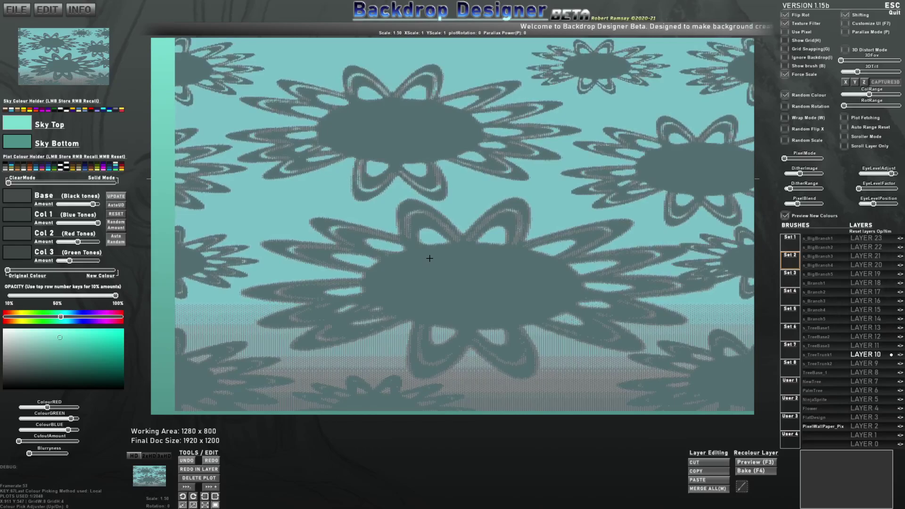
key(w)
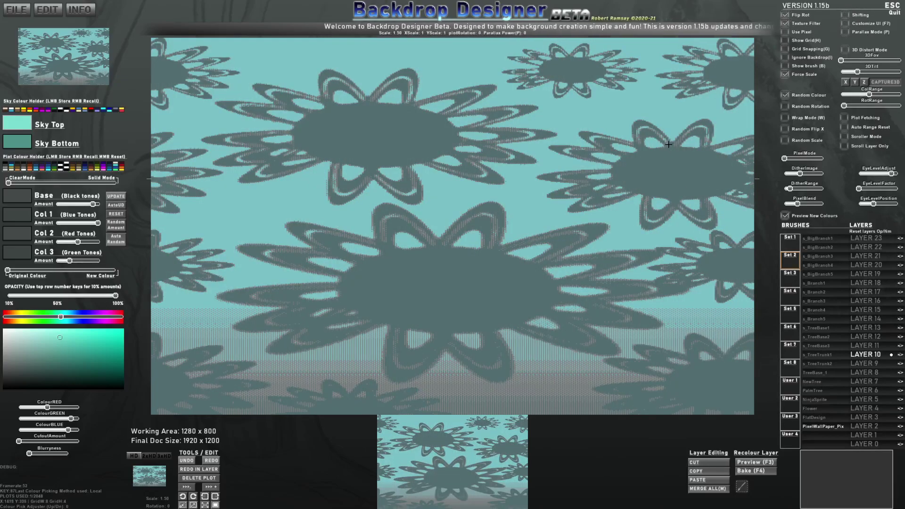
key(w)
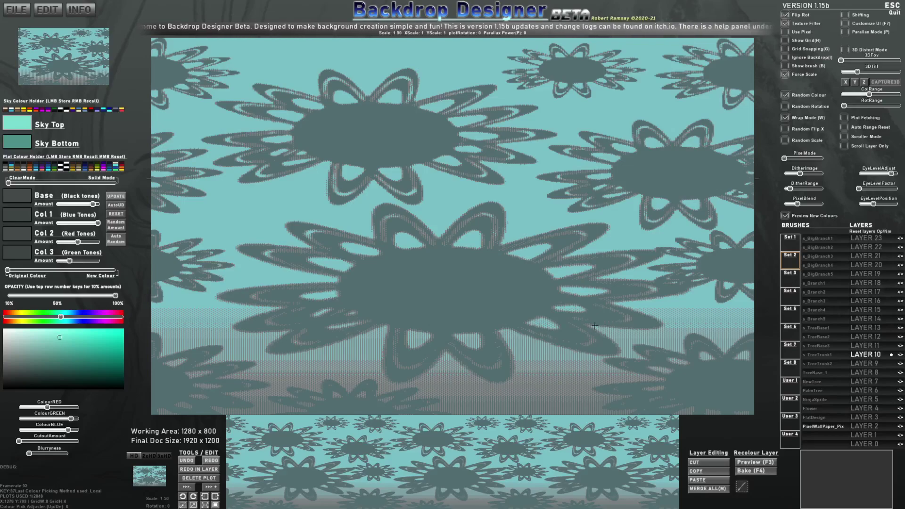
- Blend original and new colours about halfway with AutoUD enabled, and recolour the wallpaper with the stored brown and yellow palette
drag(9, 272, 63, 273)
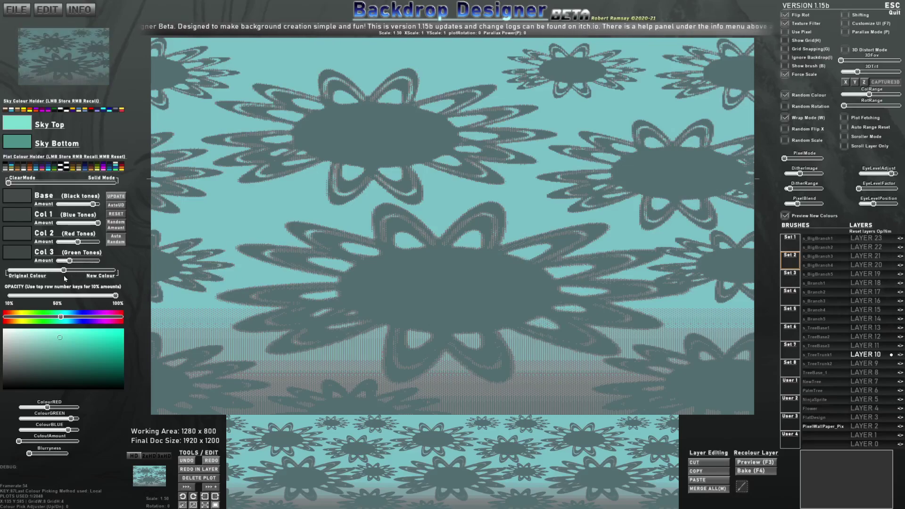
click(115, 208)
right_click(71, 167)
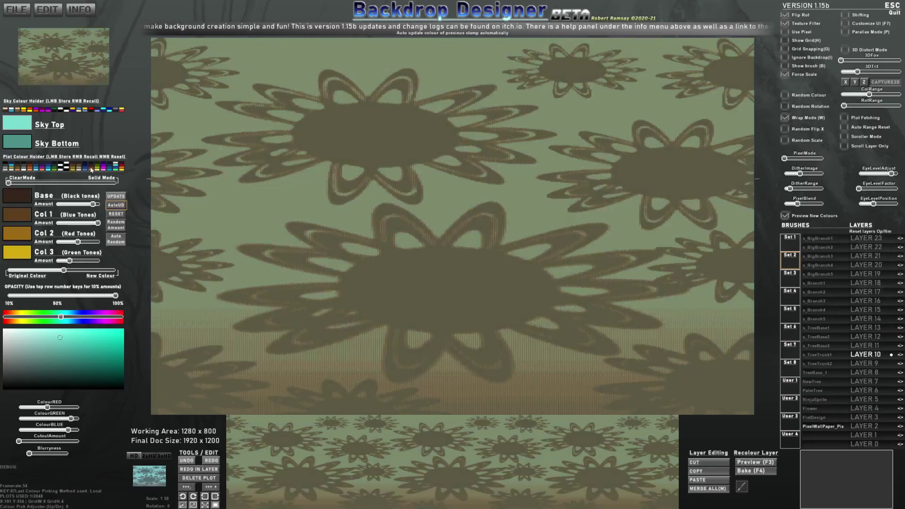
mouse_move(64, 271)
mouse_down()
mouse_move(22, 272)
mouse_move(59, 273)
mouse_up()
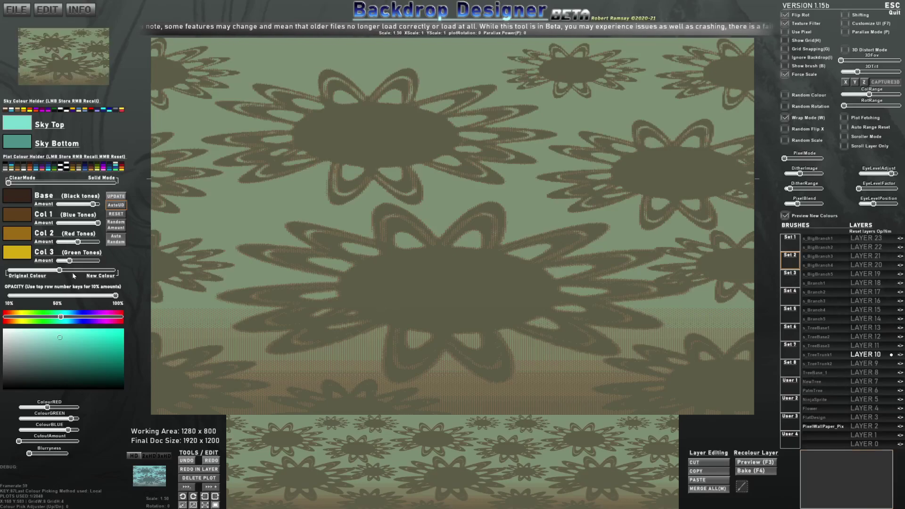
- Choose Oilbrush5 from brush Set 6, reduce its scale to 1.05, and sample a grey-green canvas colour for all plot colours
click(793, 334)
click(815, 273)
scroll(439, 222, down, 9)
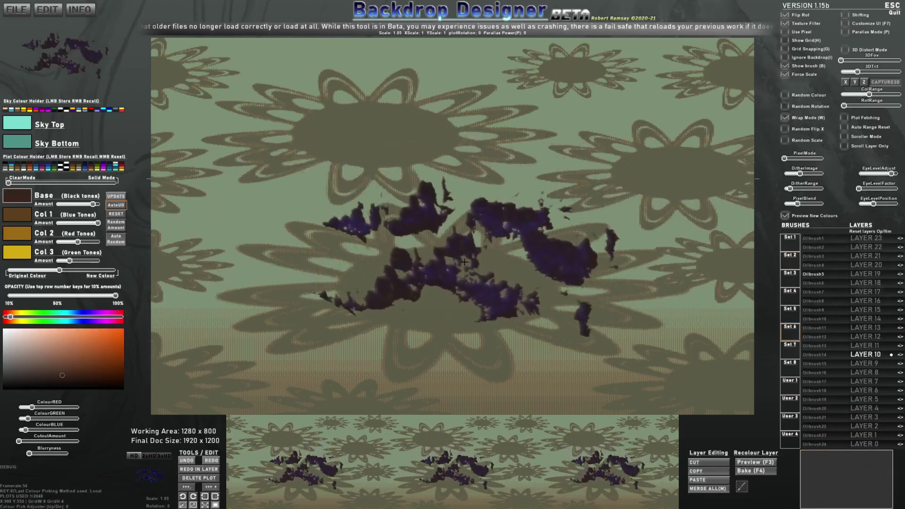
key(Tab)
key(Tab)
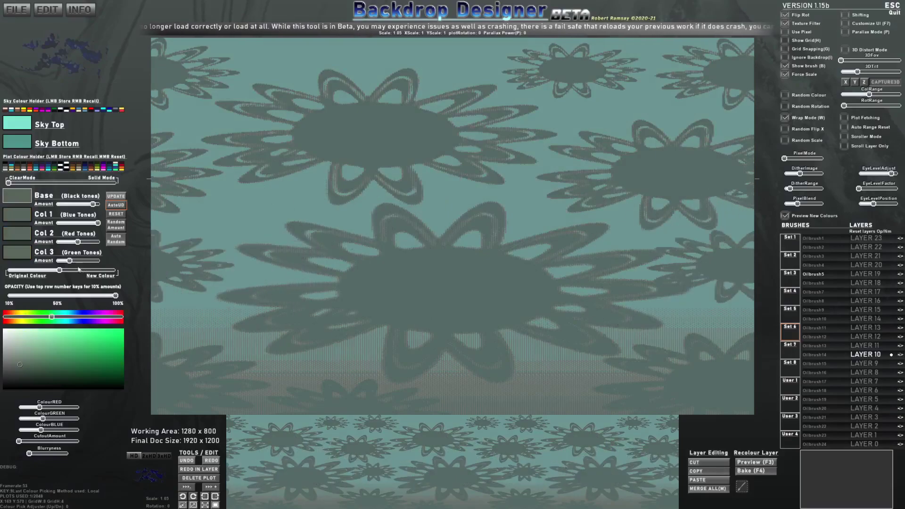
- Recolour the wallpaper with the stored brown and yellow palette, and turn AutoUD off
right_click(73, 163)
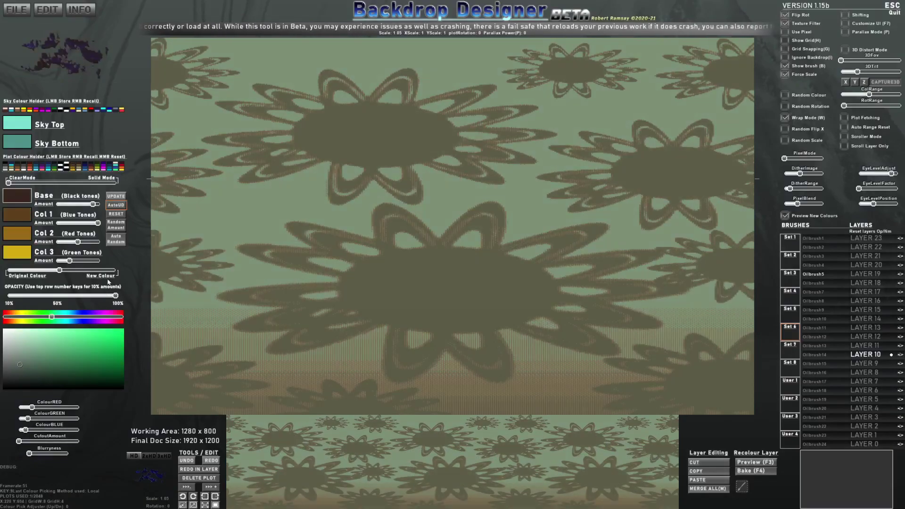
click(114, 206)
- Sample an olive canvas colour for the plot colours, then blend fully to New Colour and reset the colour amounts
scroll(439, 216, down, 2)
right_click(422, 256)
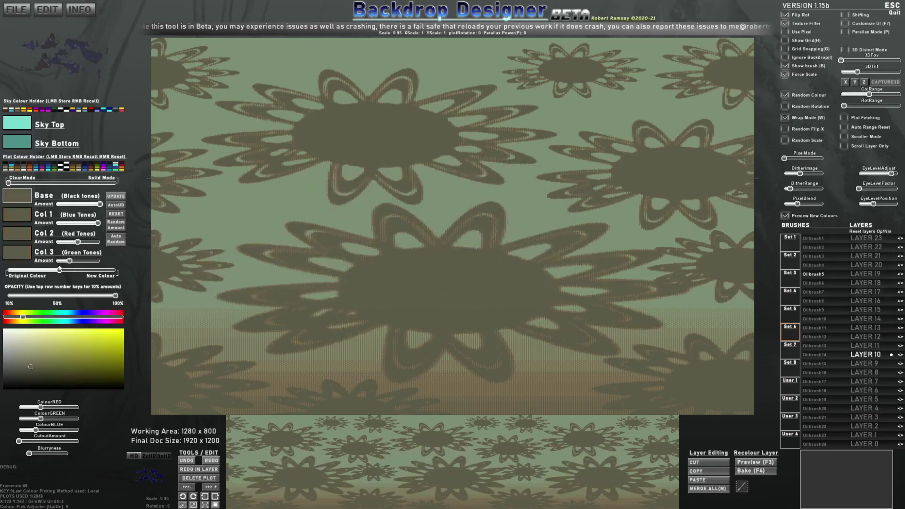
drag(59, 269, 116, 270)
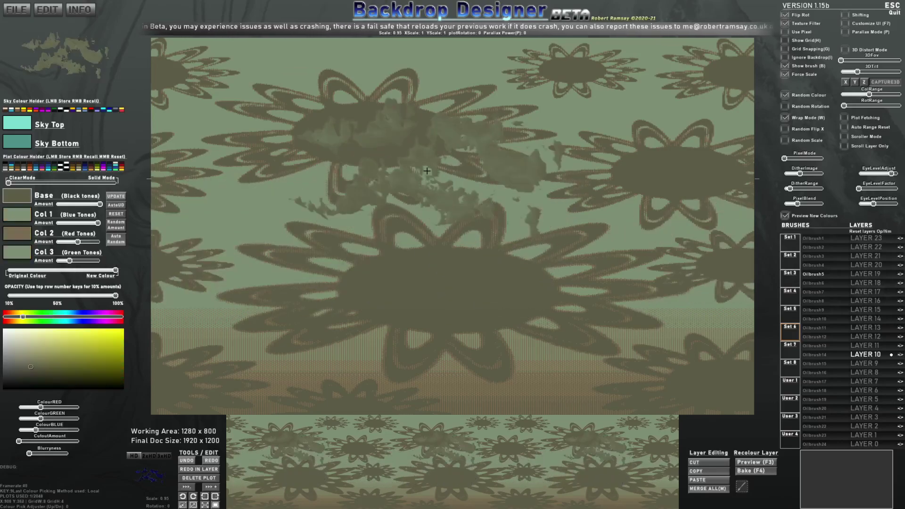
click(116, 214)
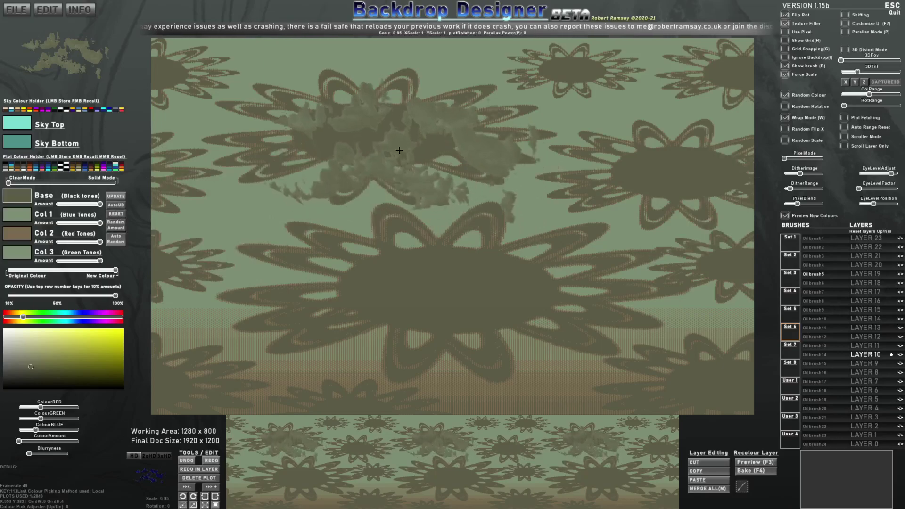
- Reduce the oil brush scale to about 0.6 and stamp it at 30% opacity over the lower-left flowers, with Random Colour enabled
scroll(330, 198, down, 3)
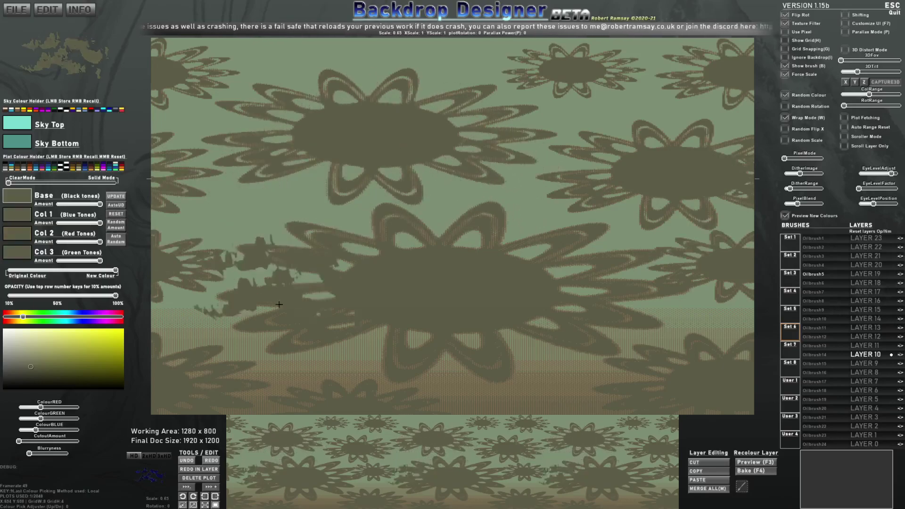
scroll(235, 334, down, 2)
key(3)
scroll(255, 351, up, 1)
click(254, 351)
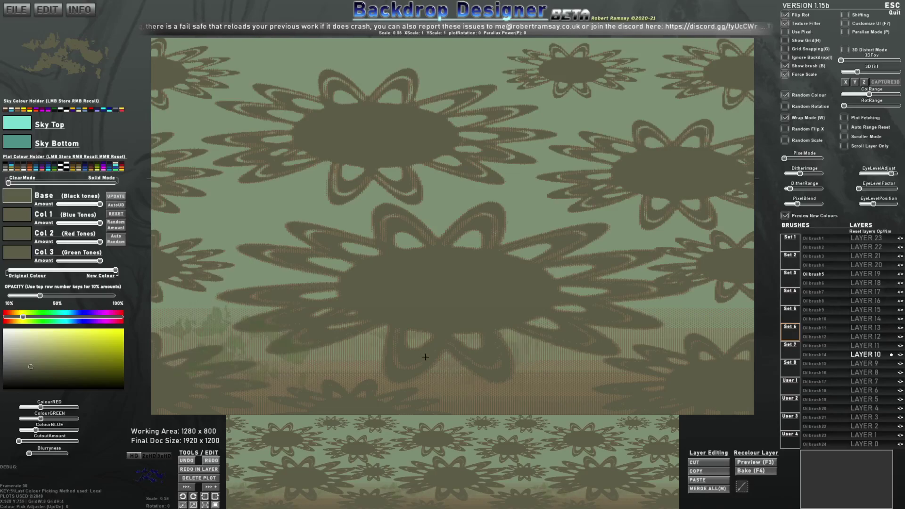
- Switch to Oilbrush12, enlarge it slightly, and stamp it near the canvas's upper edge between the flowers
key(x)
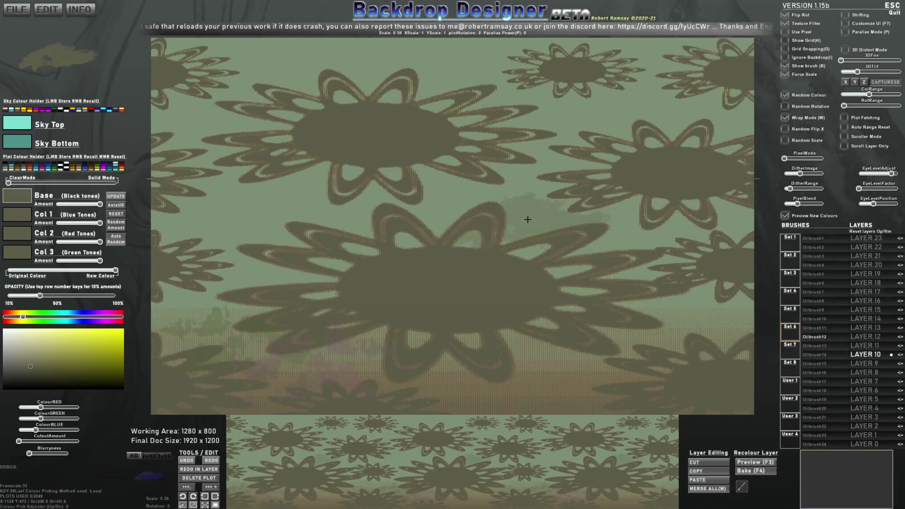
scroll(528, 123, up, 1)
click(445, 73)
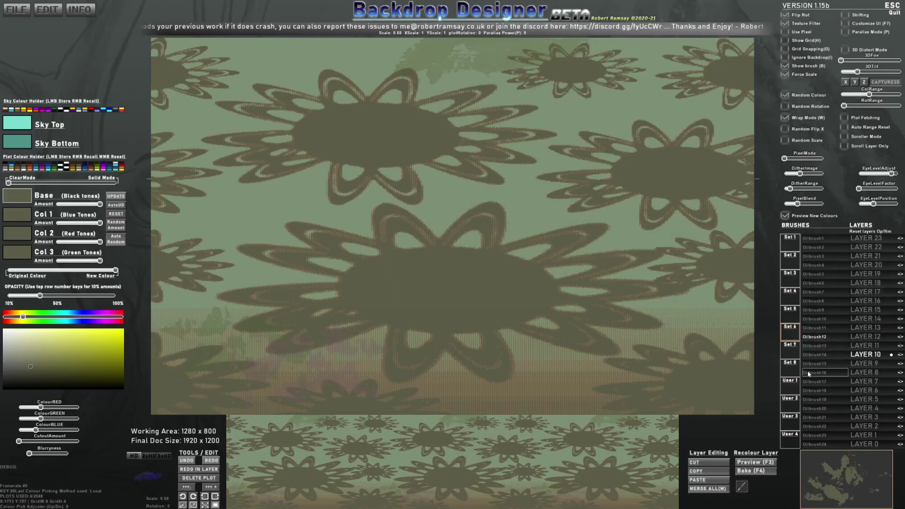
- Choose Oilbrush19, sample a canvas colour, and stamp translucent random-colour marks across the lower part of the canvas
click(814, 399)
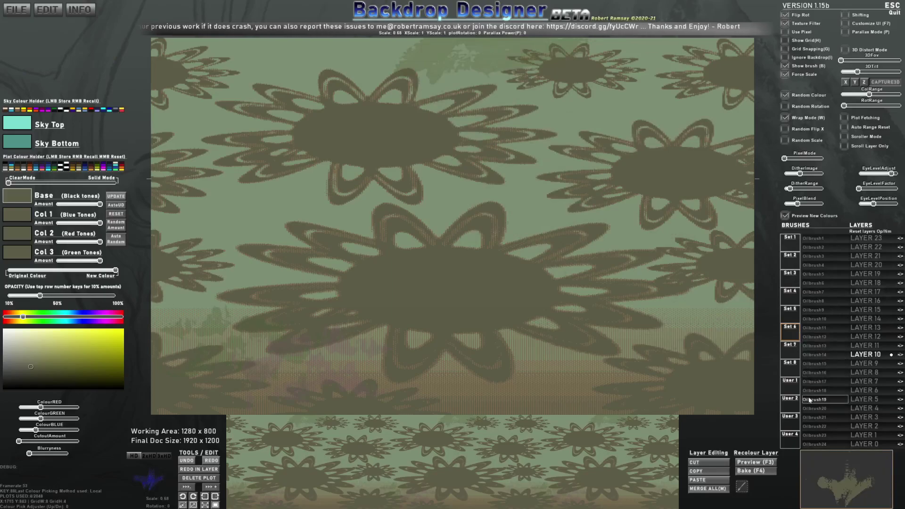
right_click(465, 50)
click(627, 377)
click(490, 403)
click(454, 411)
click(557, 363)
click(497, 359)
click(527, 398)
click(469, 400)
click(588, 363)
- Set ColRange to its minimum and turn Show brush off
drag(867, 94, 842, 94)
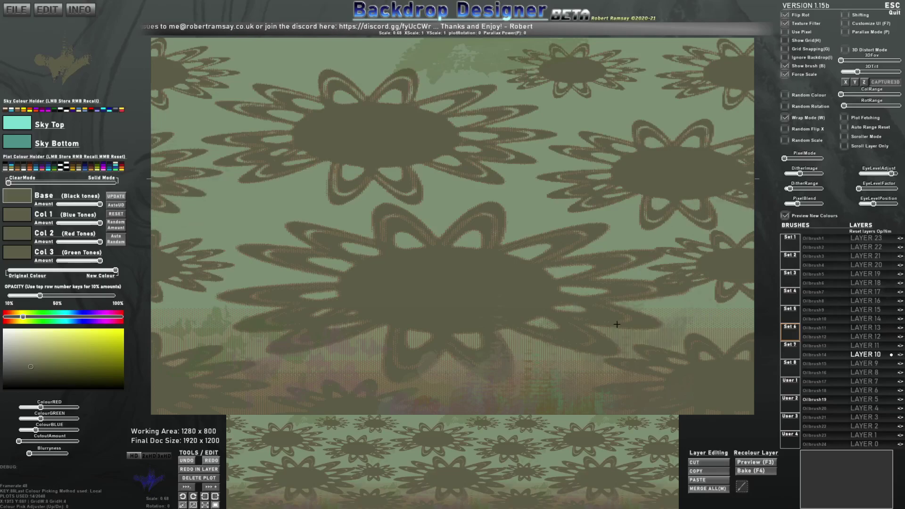
click(787, 66)
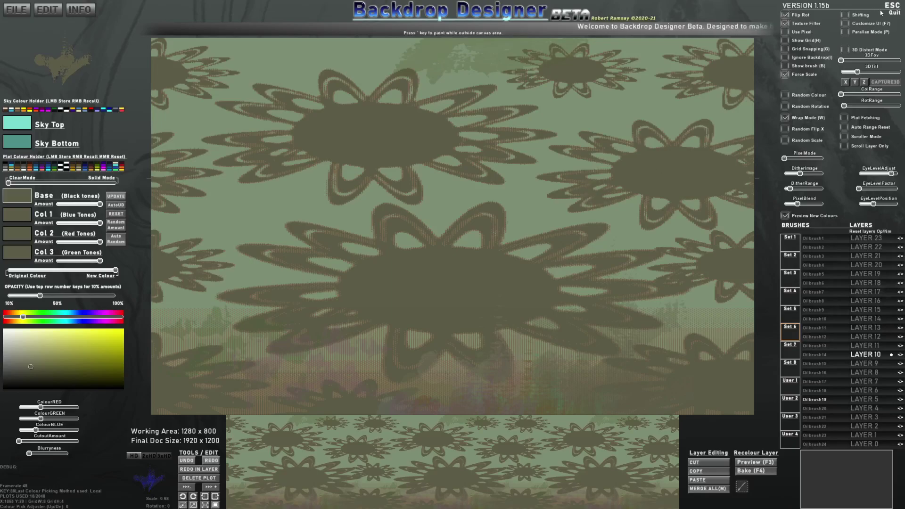
- Switch to OBS and stop the live stream
key(alt+Tab)
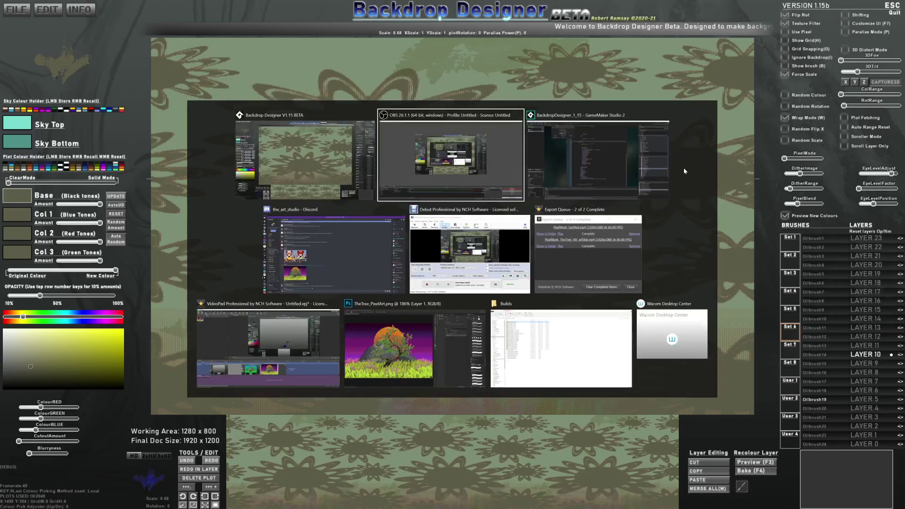
click(519, 182)
click(826, 433)
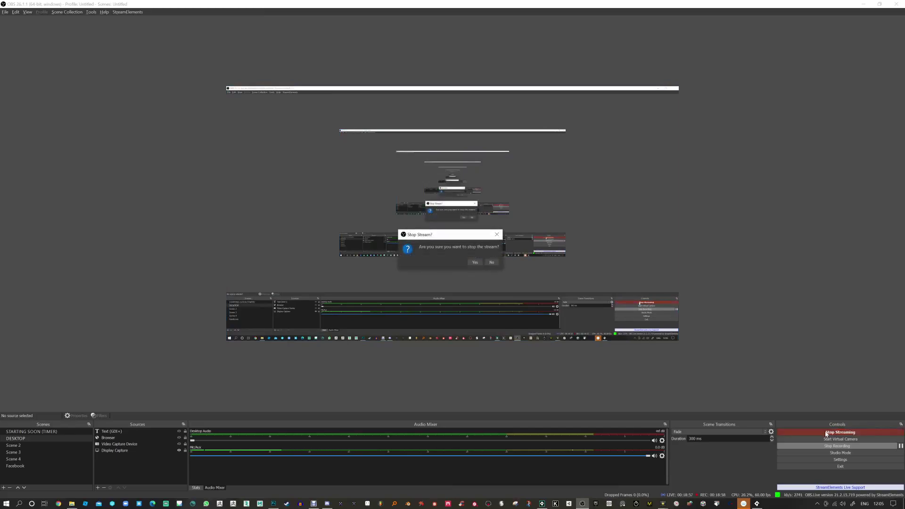